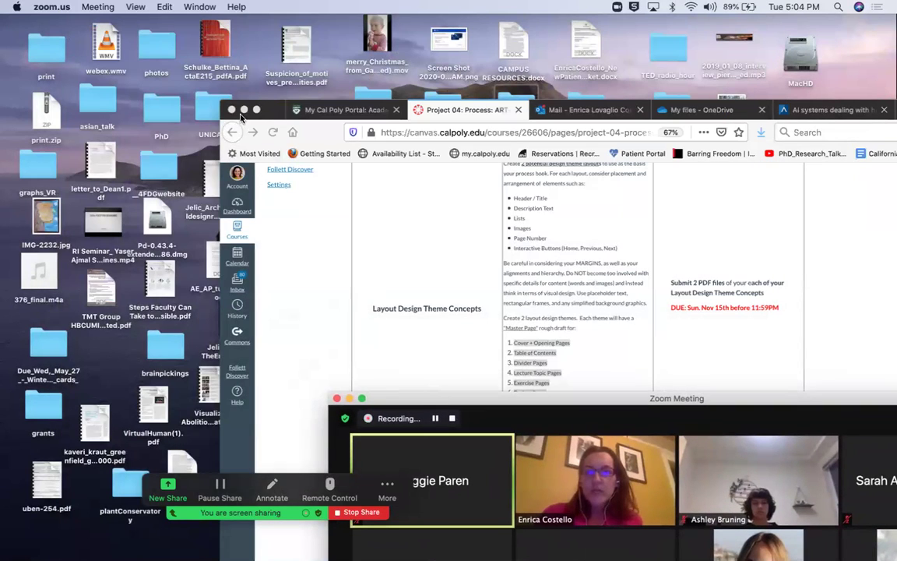
Step: From the desktop, open the InDesign_stuff folder and the self-portrait .psd in Photoshop
{"action": "left_click", "coordinate": [244, 110]}
{"action": "left_click", "coordinate": [511, 106]}
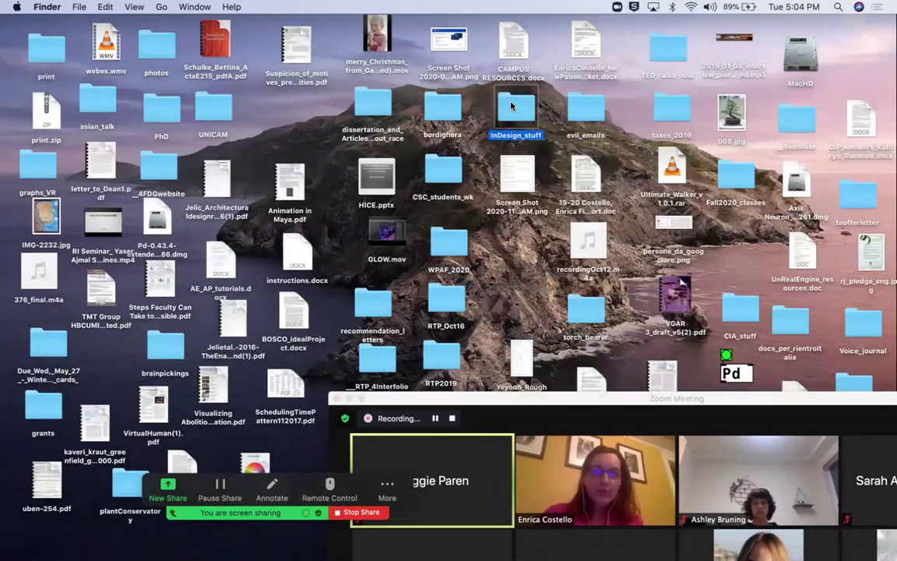
{"action": "double_click", "coordinate": [510, 106]}
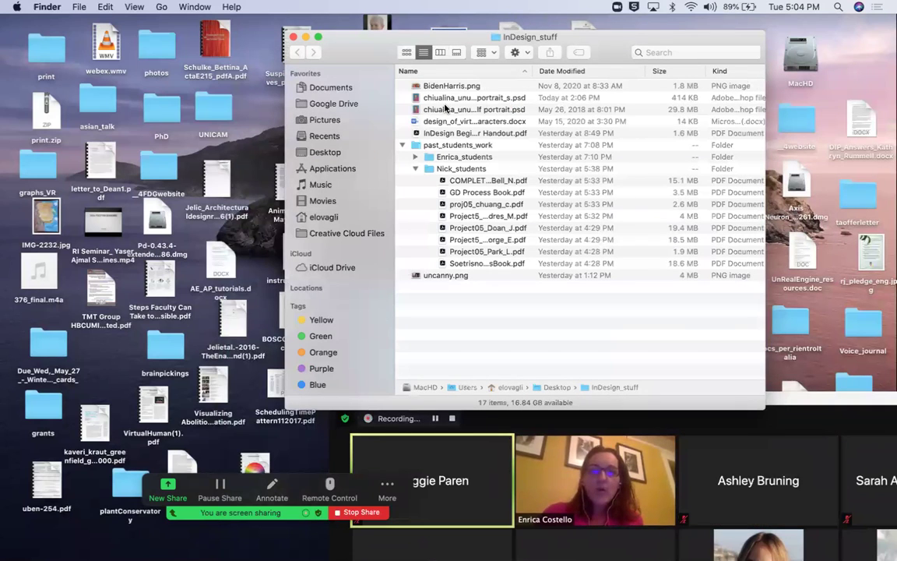
{"action": "double_click", "coordinate": [446, 109]}
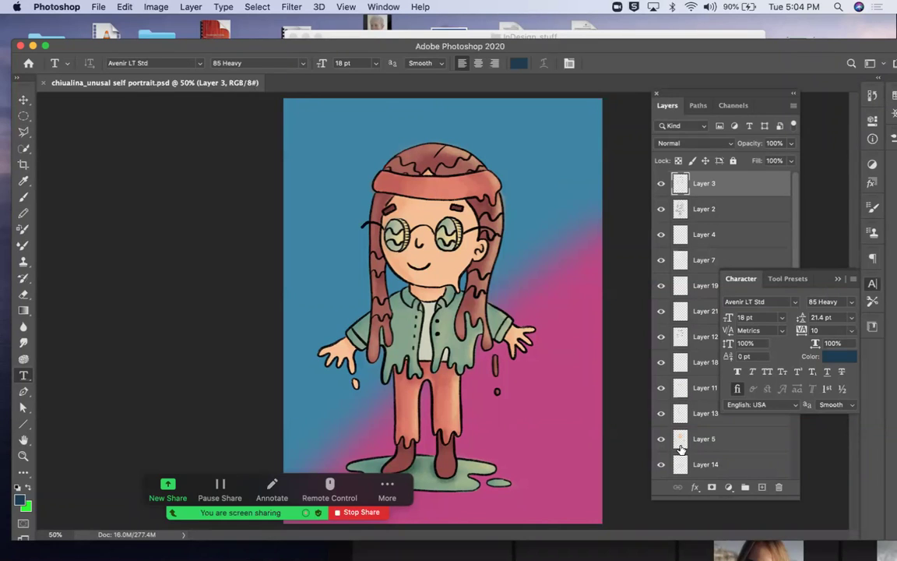
Step: Hide and re-show Layer 3 and the Layer 2 line art to check them, leaving all visible
{"action": "left_click", "coordinate": [662, 183]}
{"action": "left_click", "coordinate": [661, 184]}
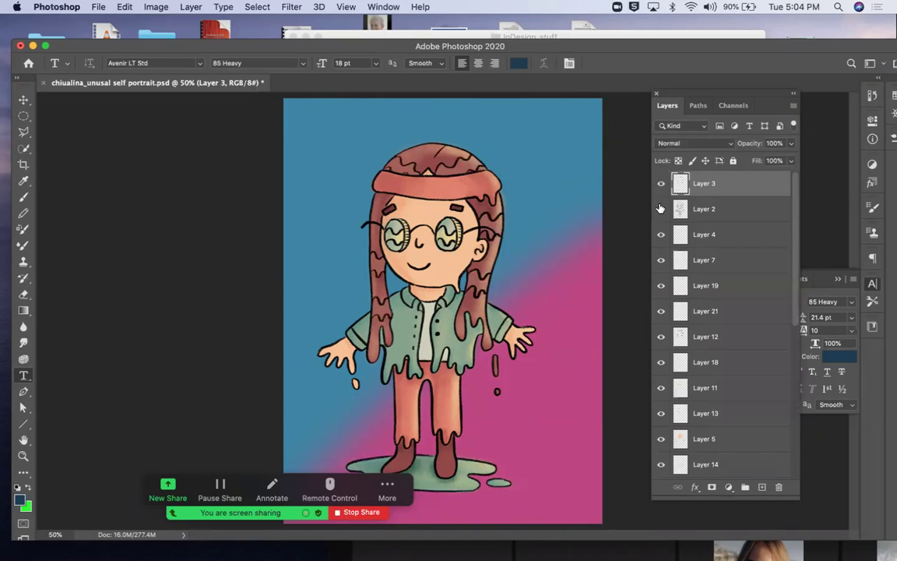
{"action": "left_click", "coordinate": [661, 208]}
{"action": "left_click", "coordinate": [661, 208]}
Step: Minimize and restore the portrait window, then switch to InDesign
{"action": "left_click", "coordinate": [34, 46]}
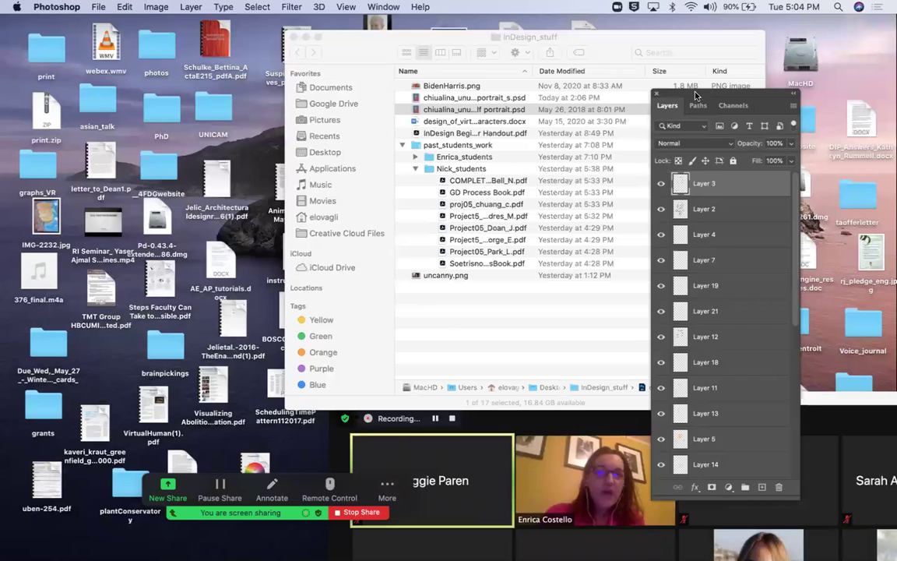
{"action": "left_click_drag", "start_coordinate": [686, 94], "coordinate": [727, 145]}
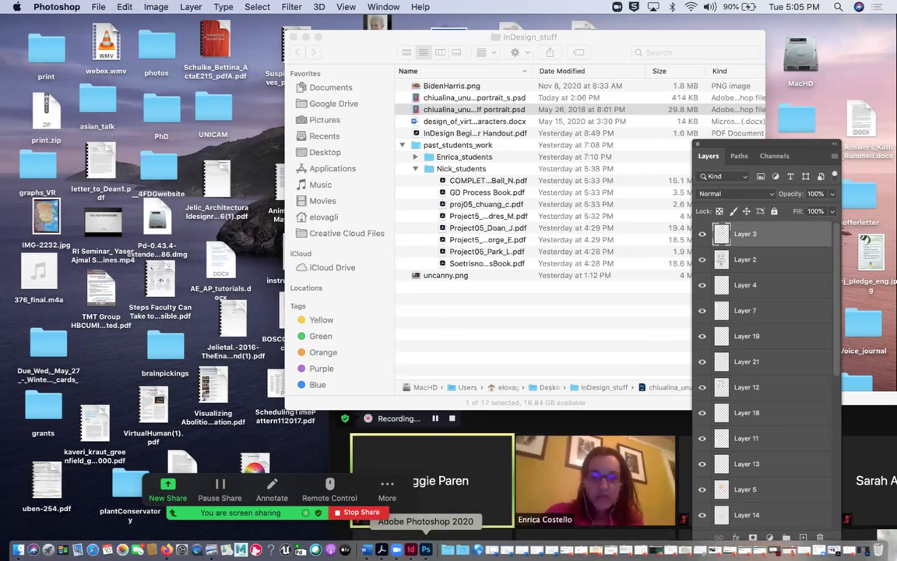
{"action": "left_click", "coordinate": [426, 550]}
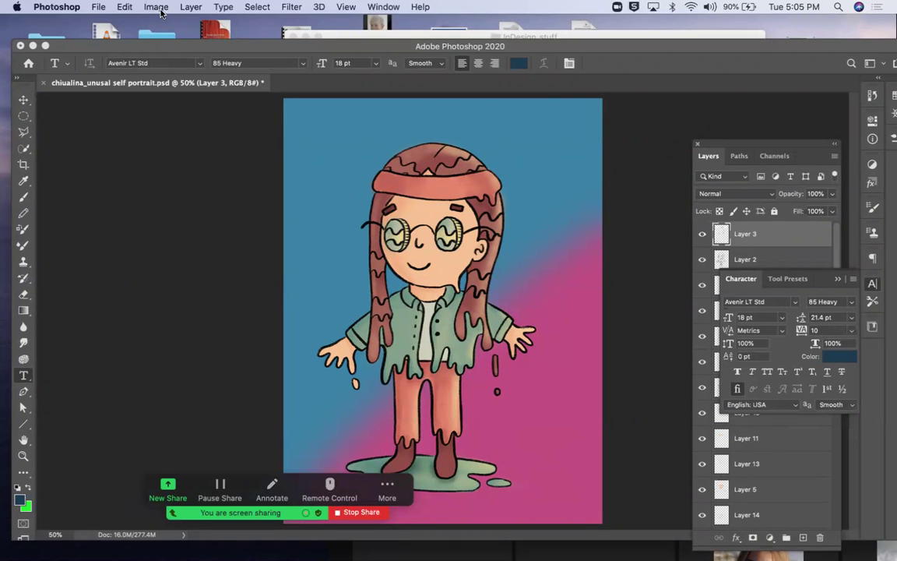
{"action": "left_click", "coordinate": [425, 549]}
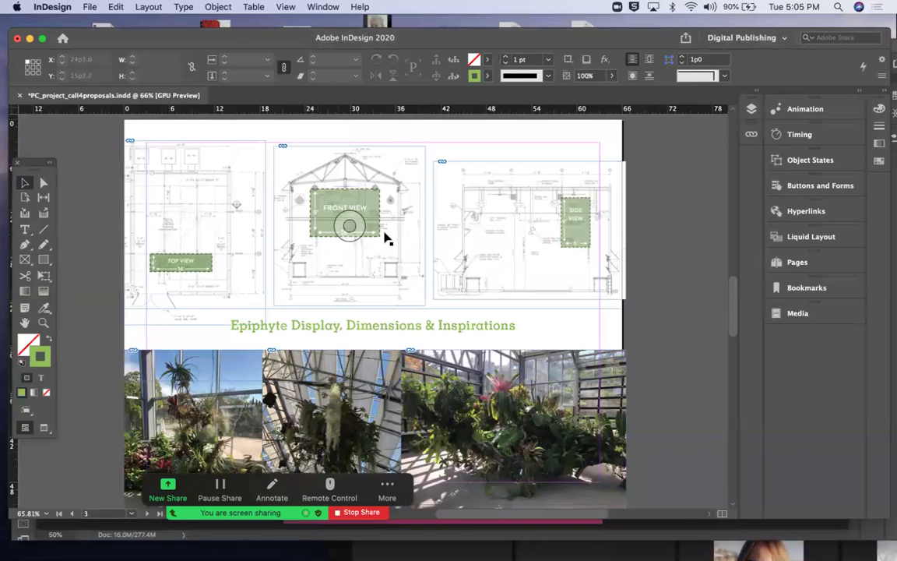
Step: Jump to page 1 via the Pages panel and switch to Preview mode with W
{"action": "left_click", "coordinate": [785, 265]}
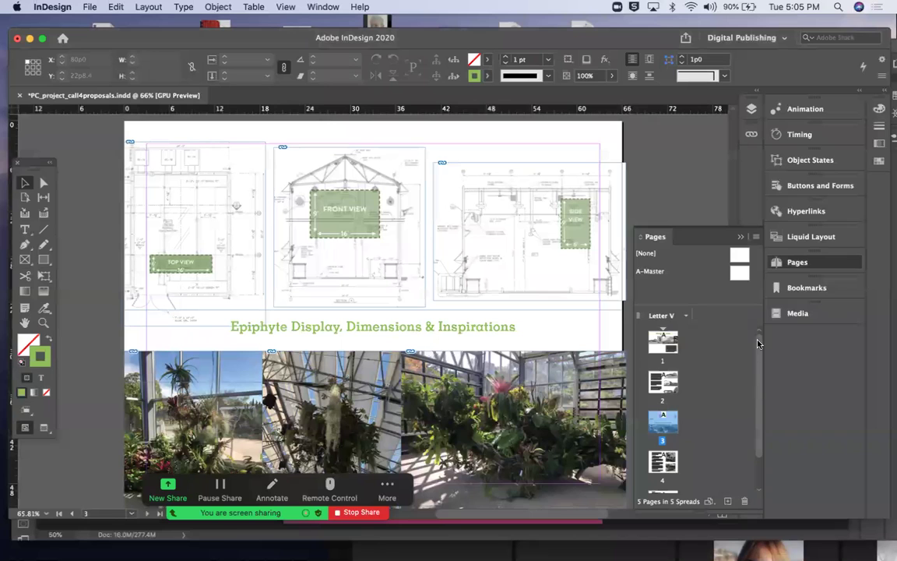
{"action": "left_click", "coordinate": [664, 344]}
{"action": "double_click", "coordinate": [660, 343]}
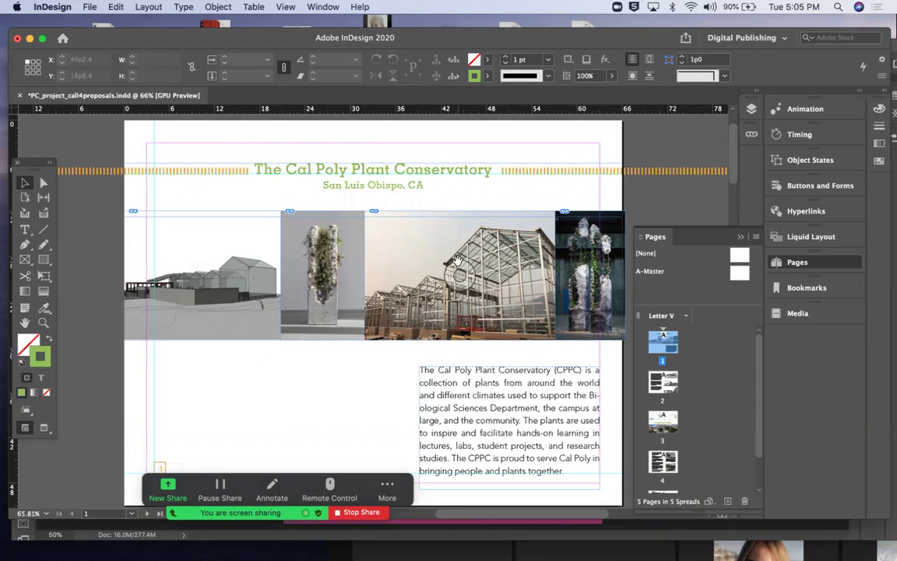
{"action": "key", "text": "w"}
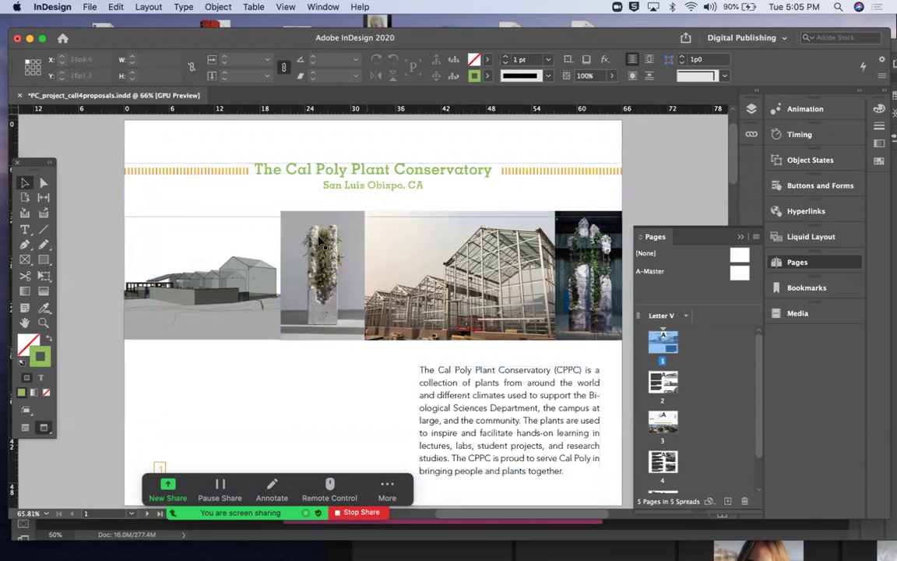
Step: Scroll through the pages back to page 1, briefly selecting a banner image
{"action": "scroll", "coordinate": [438, 363], "scroll_direction": "down", "scroll_amount": 15}
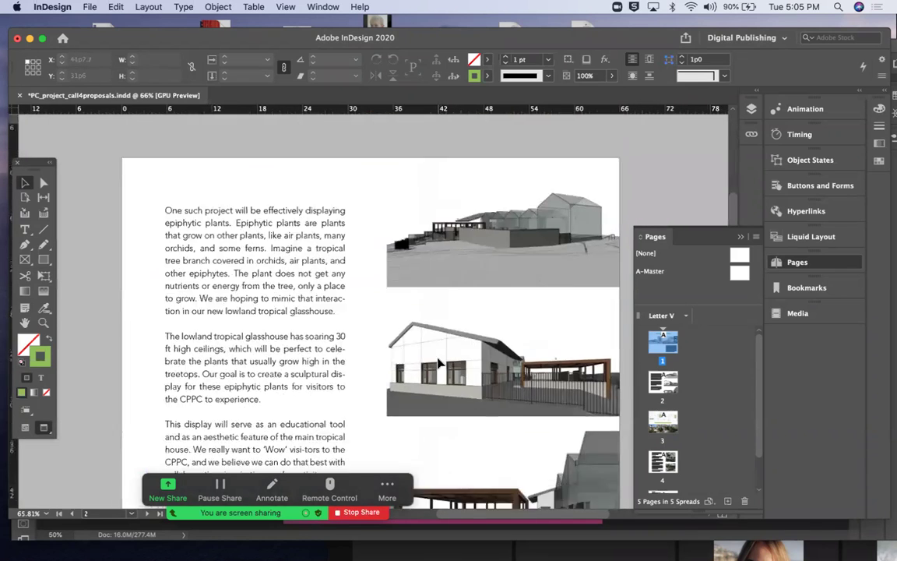
{"action": "scroll", "coordinate": [438, 362], "scroll_direction": "down", "scroll_amount": 5}
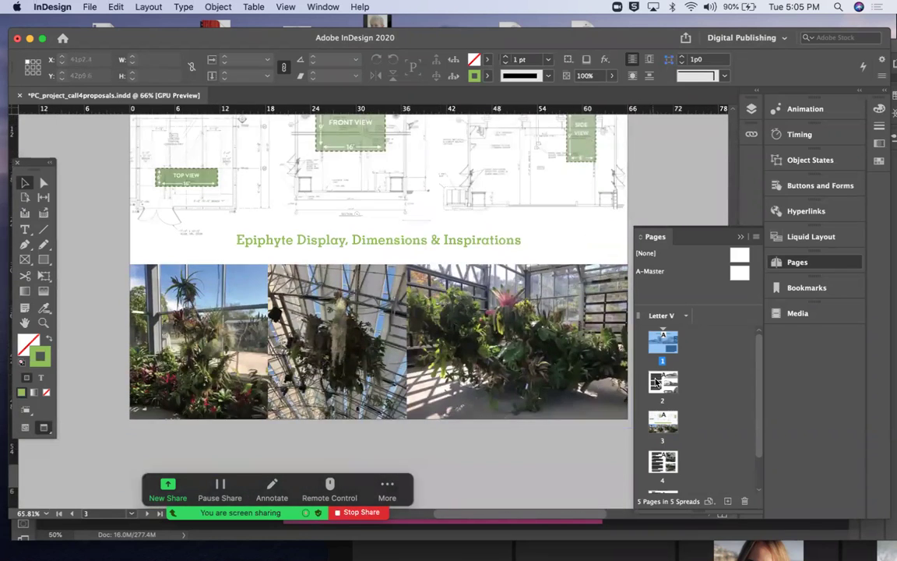
{"action": "scroll", "coordinate": [762, 411], "scroll_direction": "down", "scroll_amount": 2}
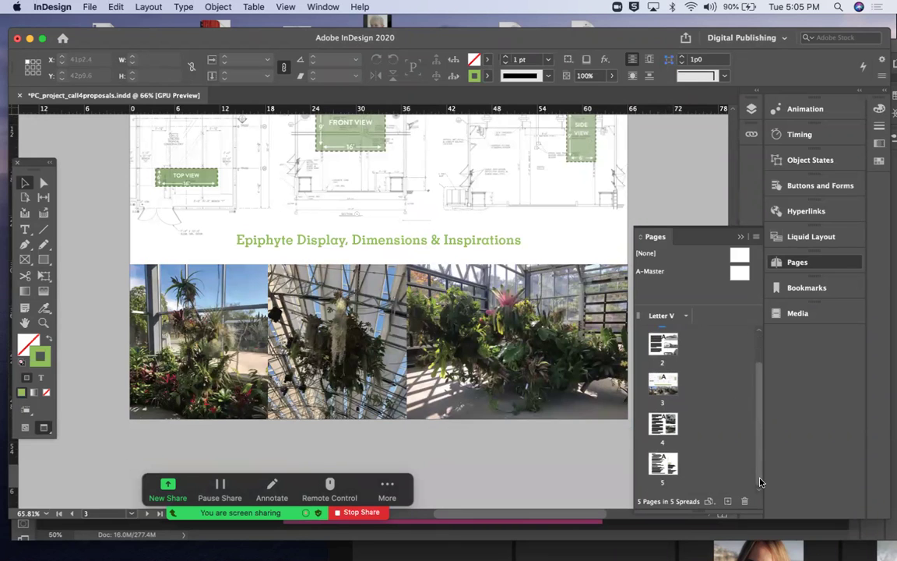
{"action": "scroll", "coordinate": [727, 380], "scroll_direction": "up", "scroll_amount": 2}
{"action": "scroll", "coordinate": [449, 350], "scroll_direction": "up", "scroll_amount": 1}
{"action": "scroll", "coordinate": [449, 350], "scroll_direction": "up", "scroll_amount": 10}
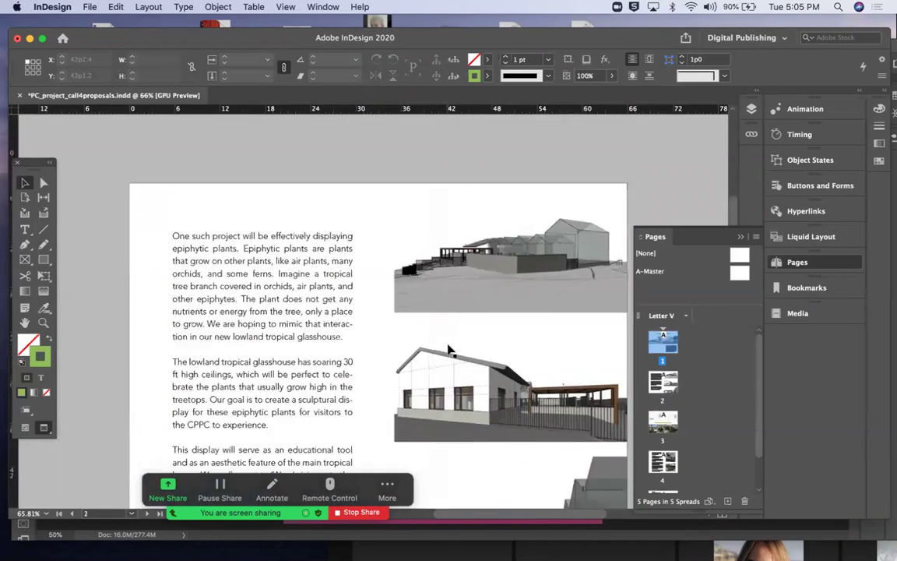
{"action": "scroll", "coordinate": [450, 350], "scroll_direction": "down", "scroll_amount": 11}
{"action": "scroll", "coordinate": [449, 350], "scroll_direction": "up", "scroll_amount": 8}
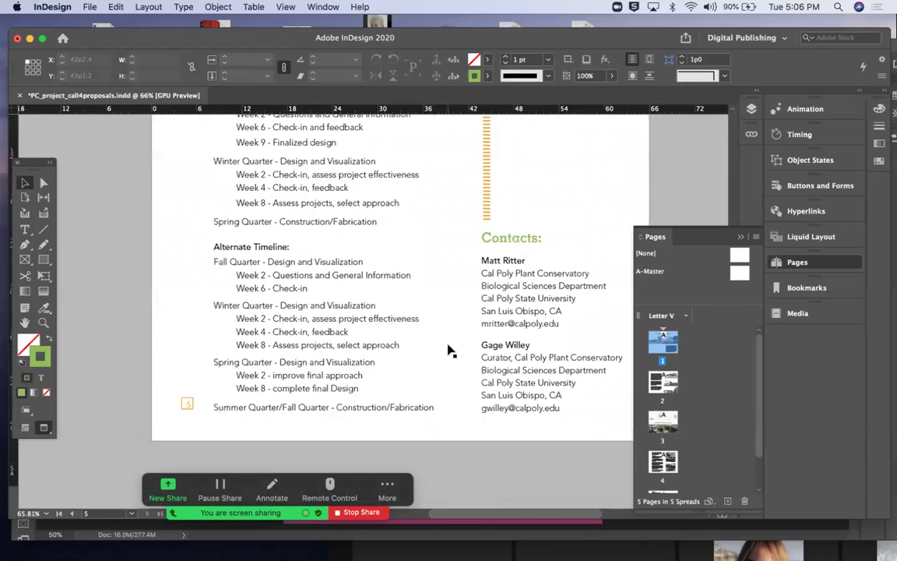
{"action": "scroll", "coordinate": [449, 350], "scroll_direction": "down", "scroll_amount": 8}
{"action": "scroll", "coordinate": [449, 350], "scroll_direction": "up", "scroll_amount": 3}
{"action": "scroll", "coordinate": [450, 350], "scroll_direction": "up", "scroll_amount": 10}
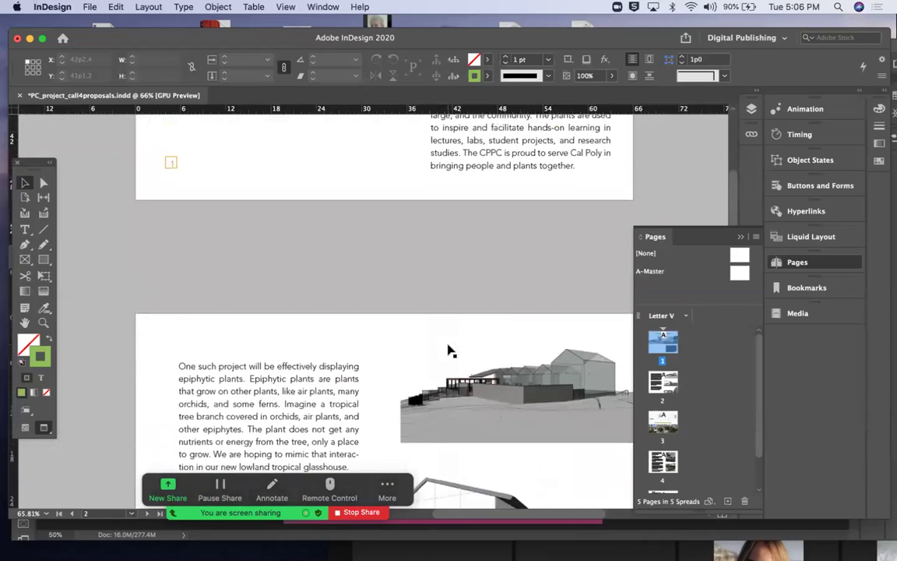
{"action": "left_click", "coordinate": [411, 335]}
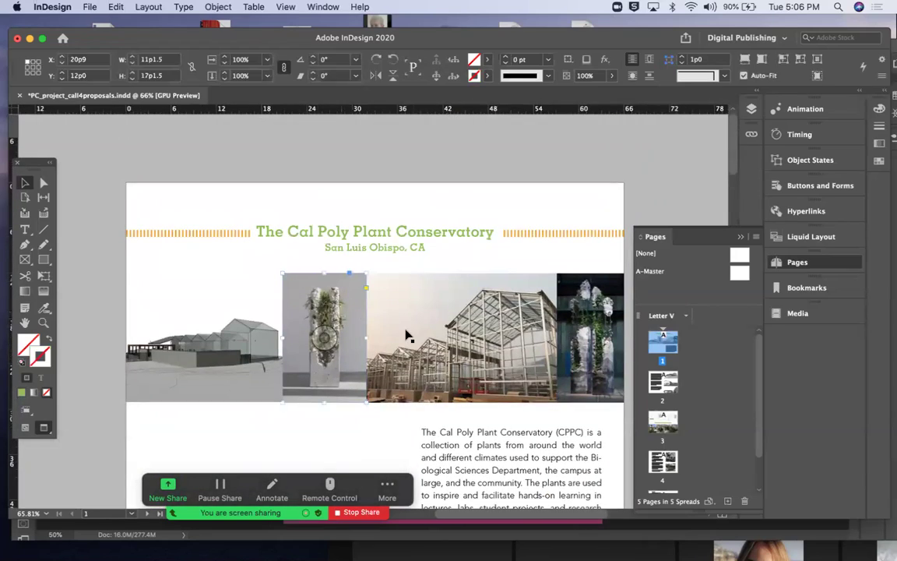
{"action": "left_click", "coordinate": [410, 164]}
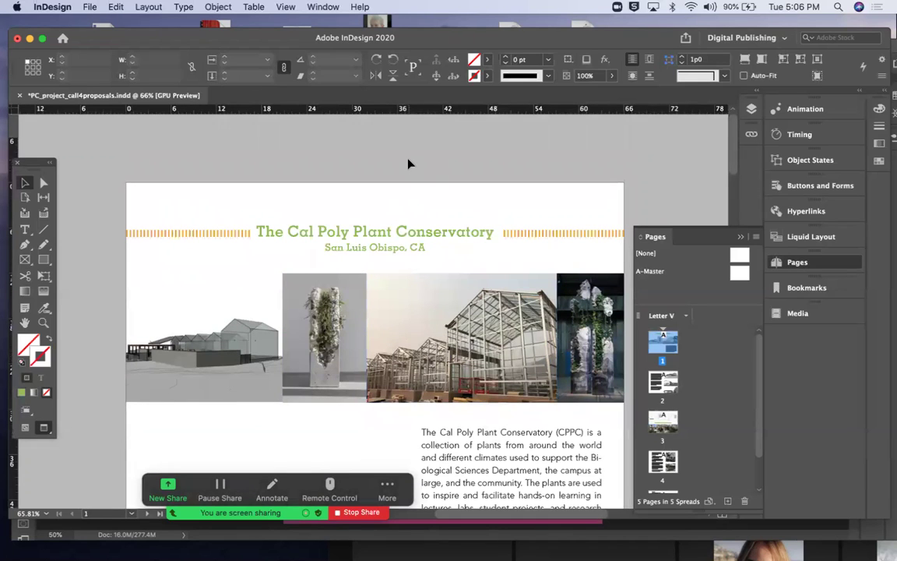
Step: Open New Document, compare Print presets in landscape, and return to Web at 800 x 600 px
{"action": "left_click", "coordinate": [89, 9]}
{"action": "mouse_move", "coordinate": [88, 22]}
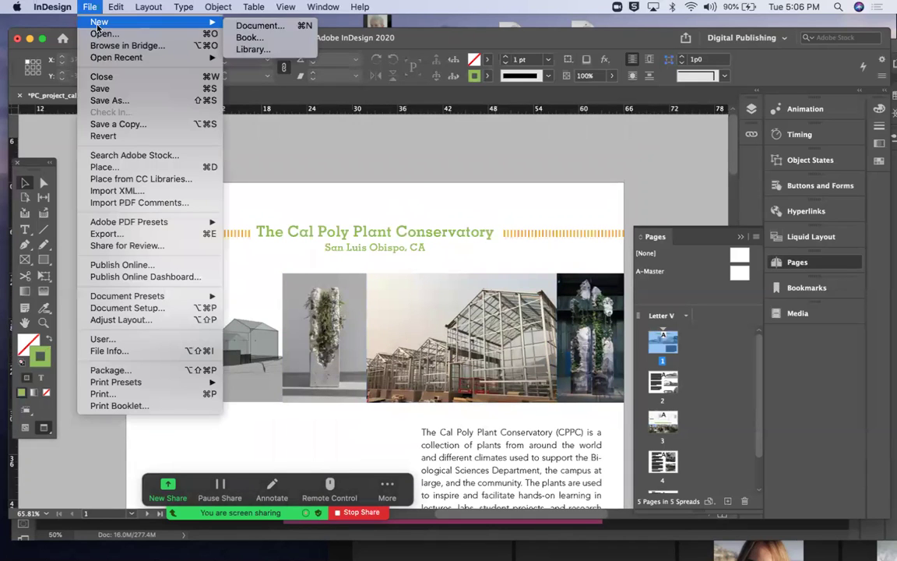
{"action": "left_click", "coordinate": [244, 28]}
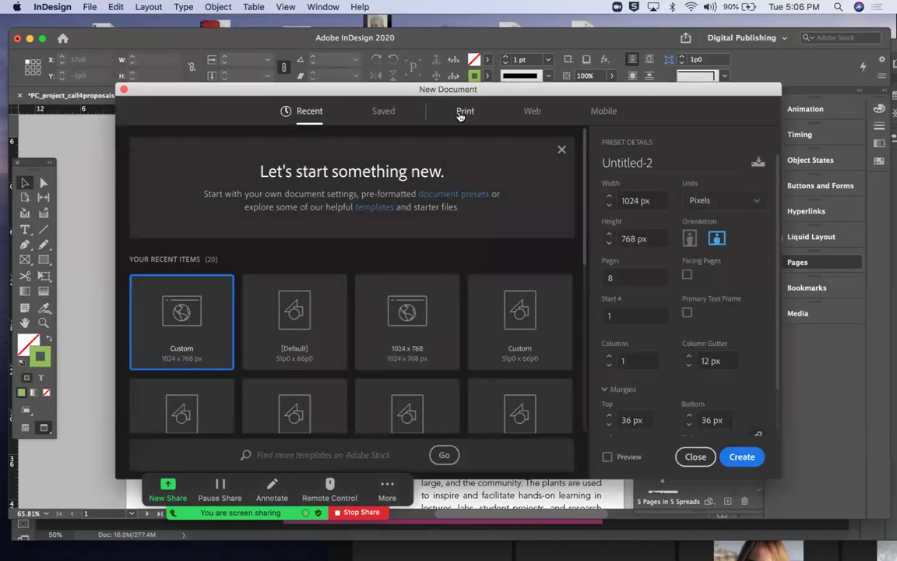
{"action": "left_click", "coordinate": [531, 111]}
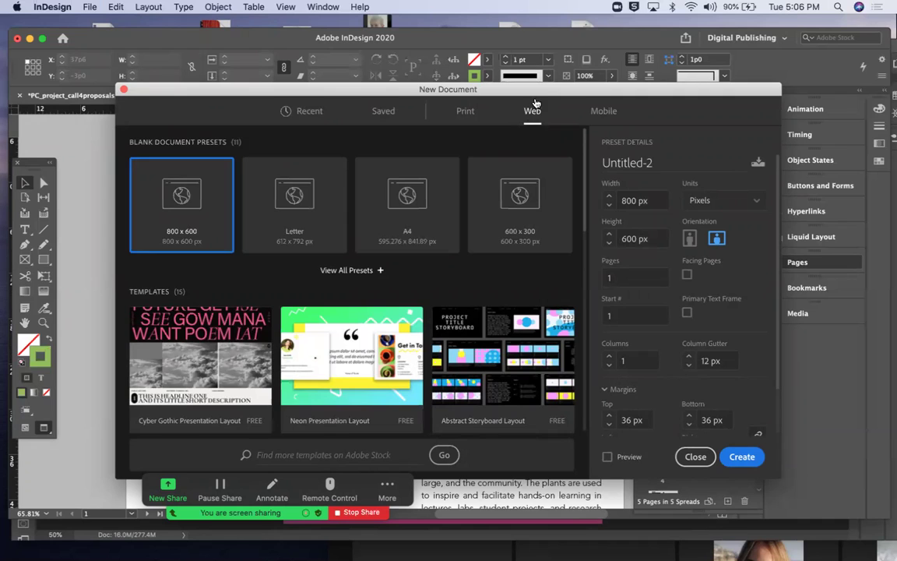
{"action": "left_click", "coordinate": [467, 112]}
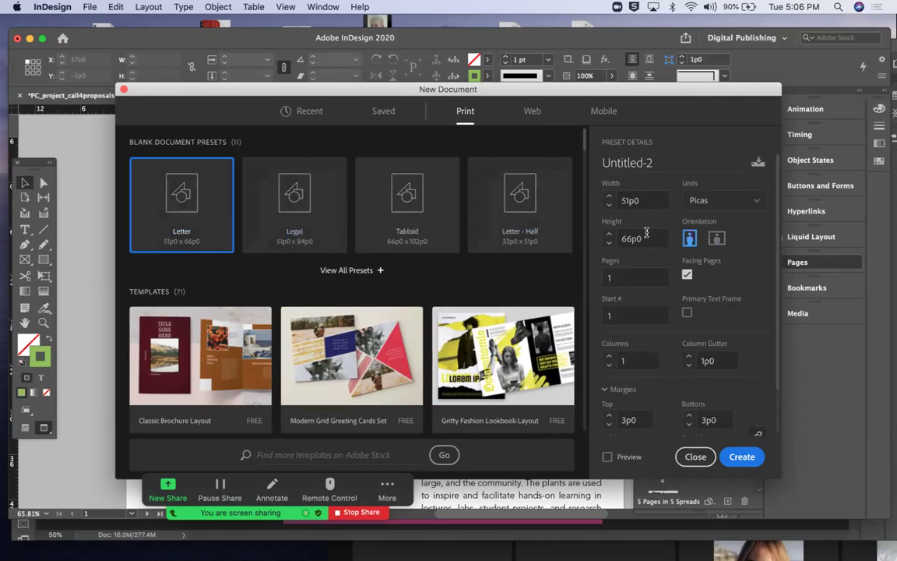
{"action": "left_click", "coordinate": [716, 239]}
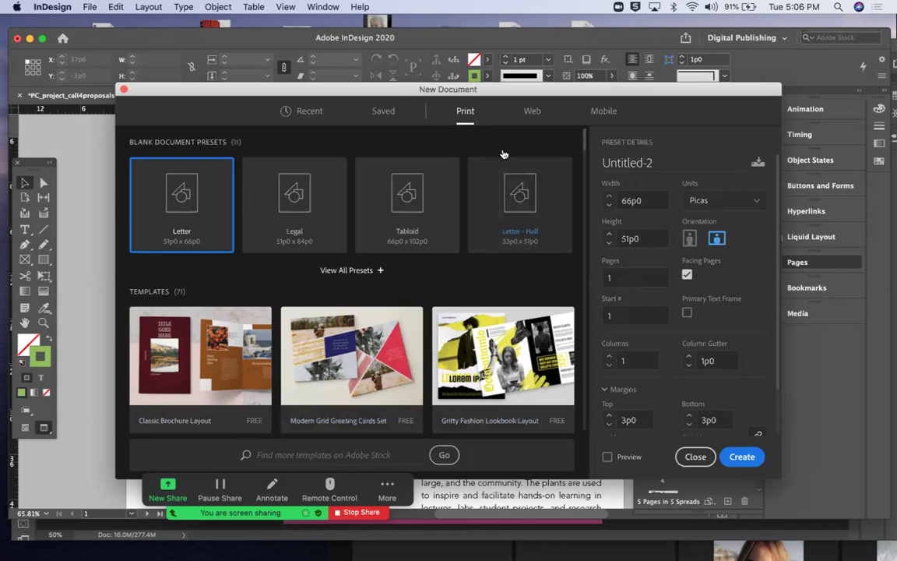
{"action": "left_click", "coordinate": [530, 112]}
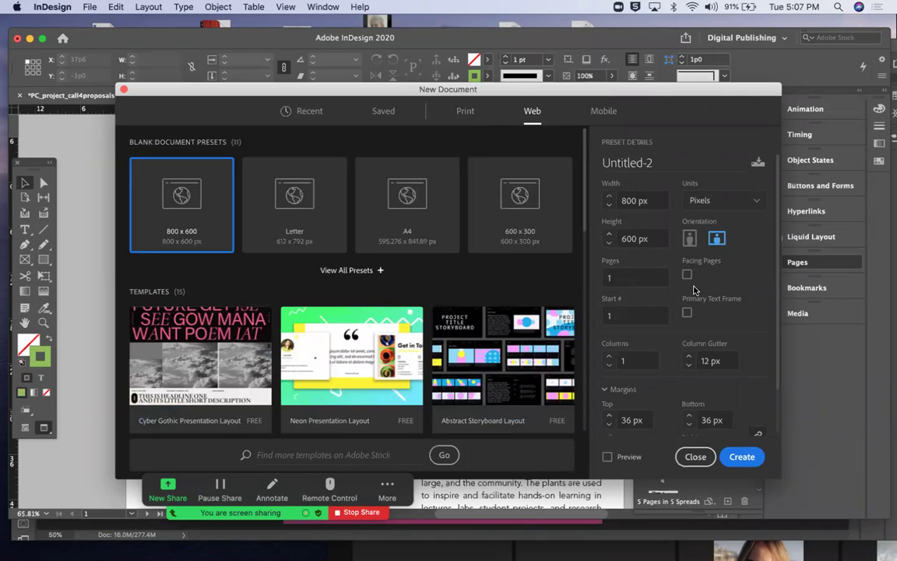
Step: Create a 10-page web document using the 1024 × 768 px preset
{"action": "left_click", "coordinate": [362, 270]}
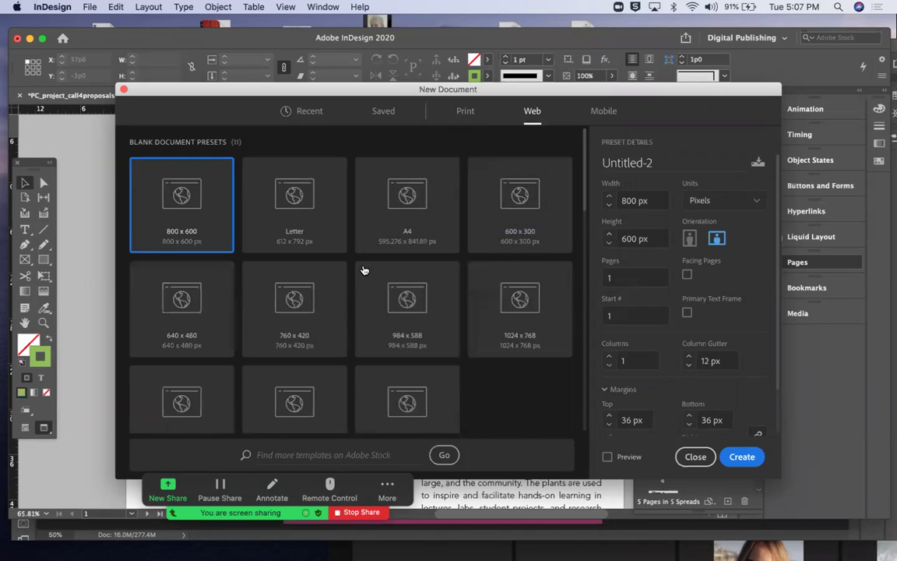
{"action": "scroll", "coordinate": [362, 269], "scroll_direction": "down", "scroll_amount": 3}
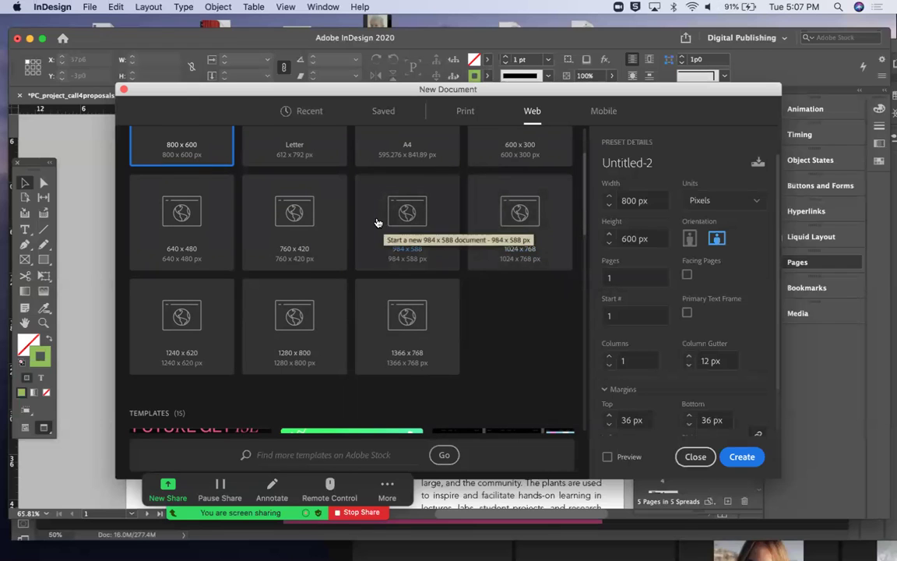
{"action": "scroll", "coordinate": [408, 215], "scroll_direction": "up", "scroll_amount": 1}
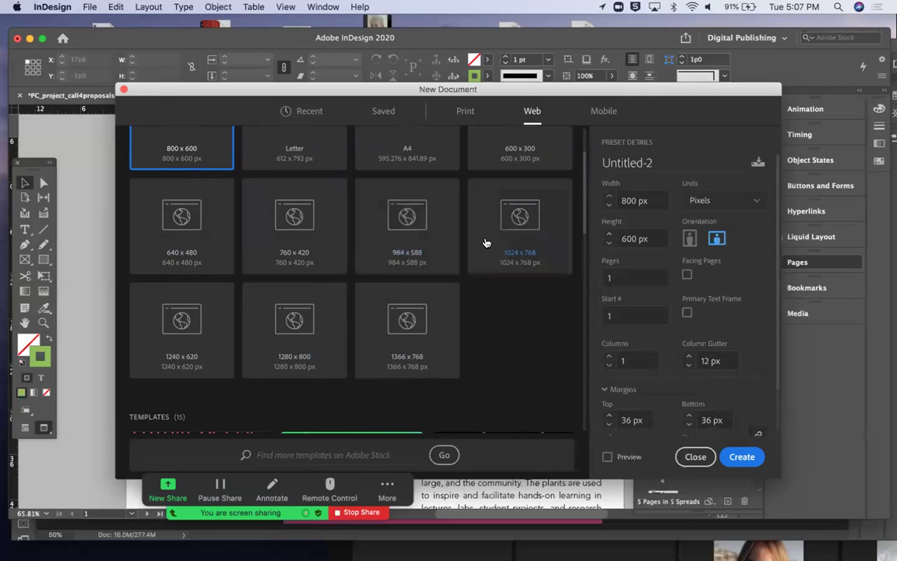
{"action": "left_click", "coordinate": [521, 223]}
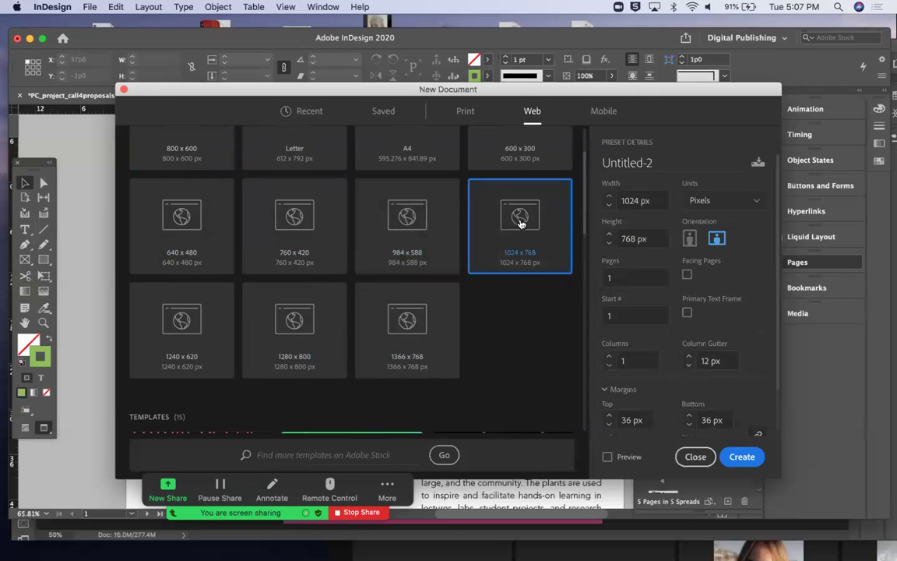
{"action": "left_click", "coordinate": [611, 276]}
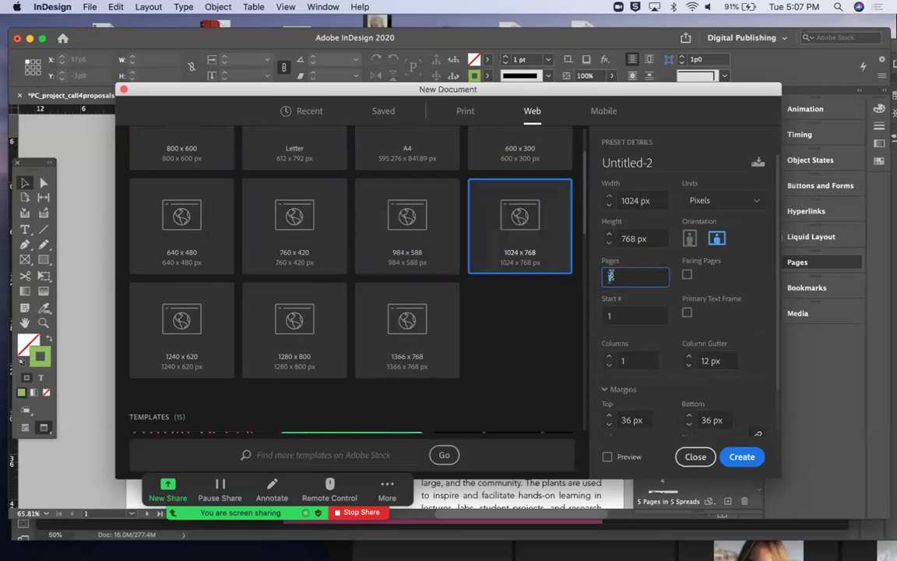
{"action": "type", "text": "0"}
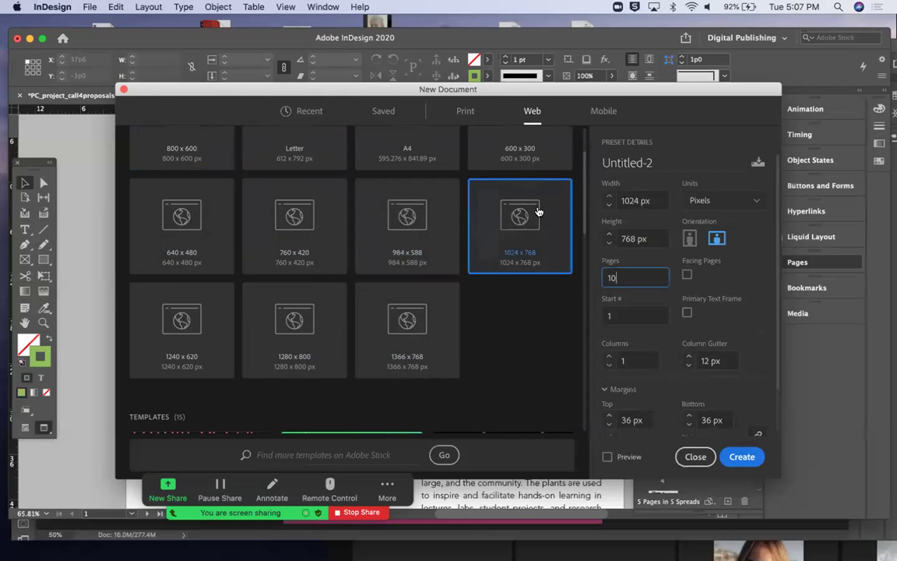
{"action": "left_click", "coordinate": [740, 458]}
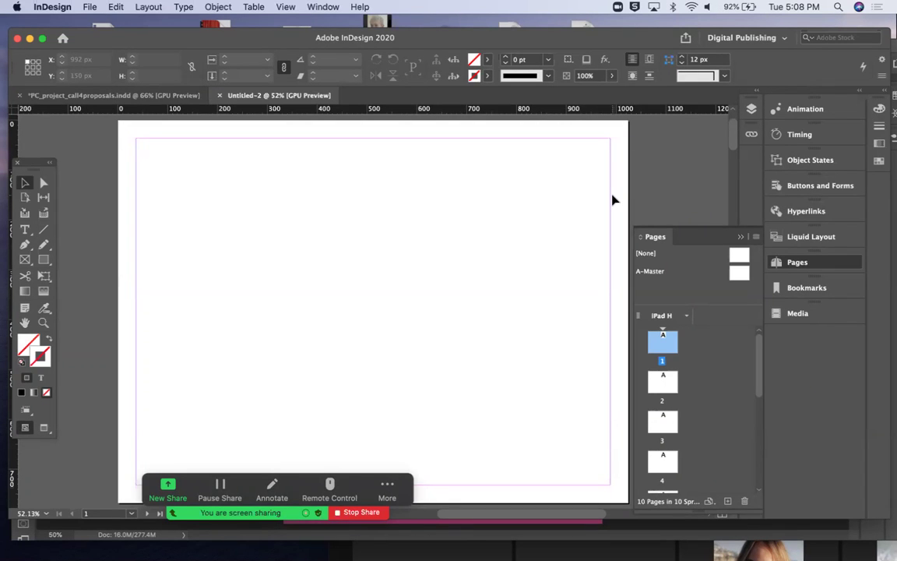
Step: Return to PC_project_call4proposals.indd, toggling guides on and back to Preview with W
{"action": "left_click", "coordinate": [165, 95]}
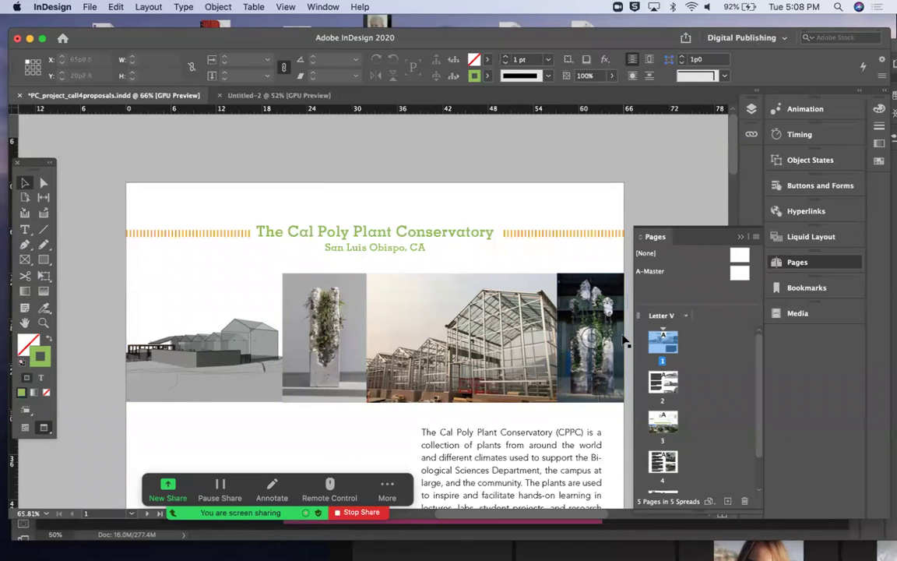
{"action": "key", "text": "w"}
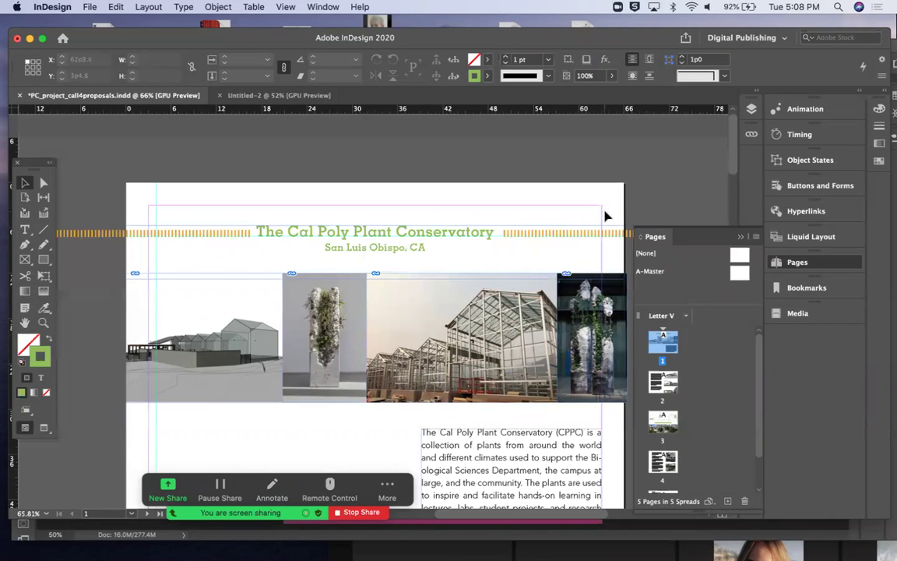
{"action": "scroll", "coordinate": [496, 271], "scroll_direction": "down", "scroll_amount": 5}
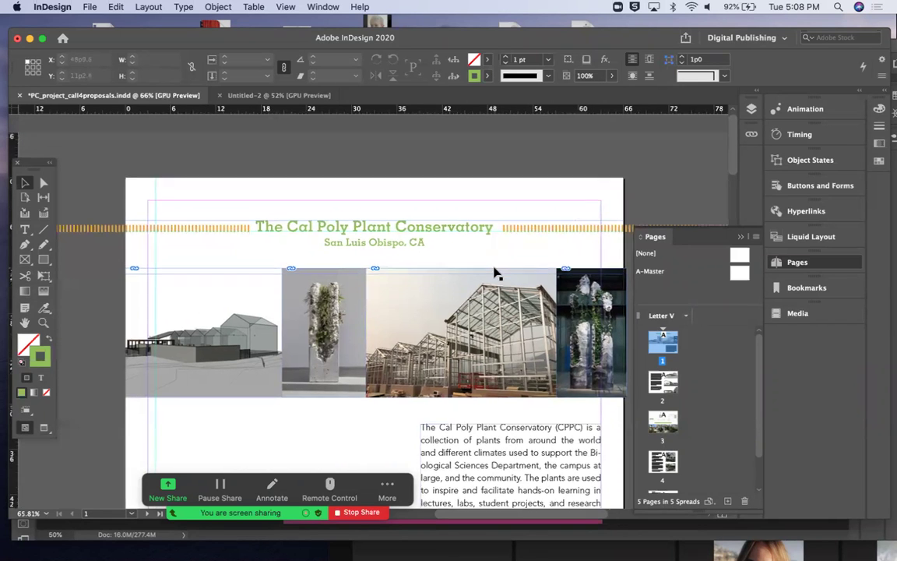
{"action": "scroll", "coordinate": [496, 271], "scroll_direction": "up", "scroll_amount": 2}
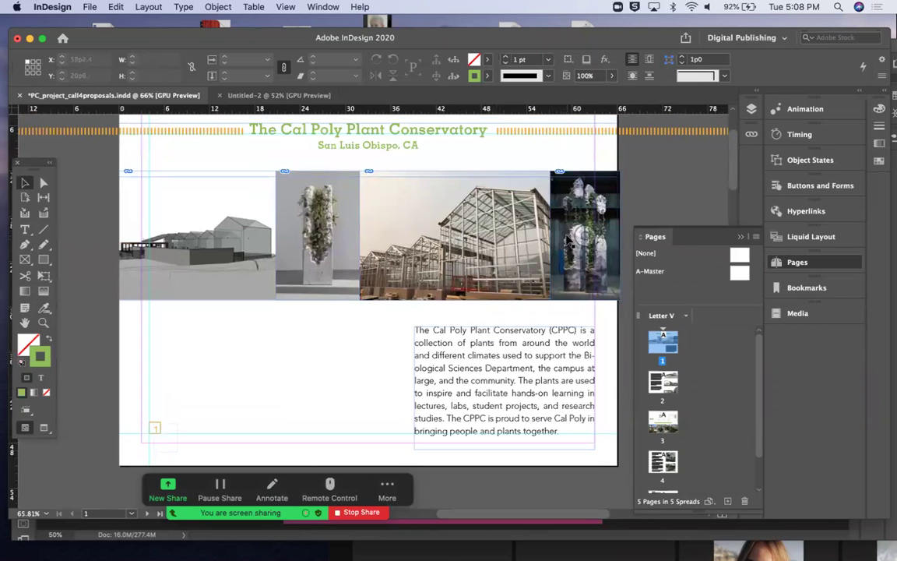
{"action": "key", "text": "w"}
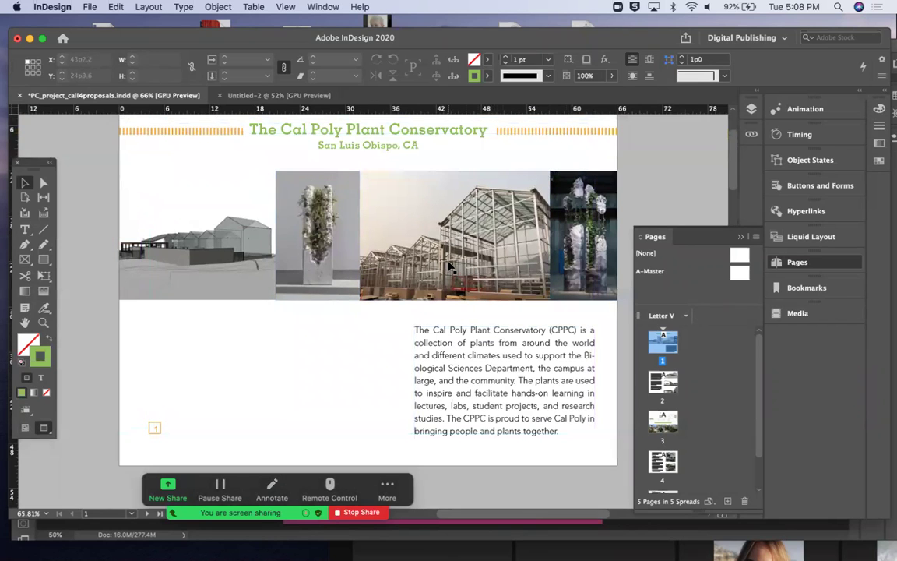
{"action": "scroll", "coordinate": [449, 267], "scroll_direction": "up", "scroll_amount": 2}
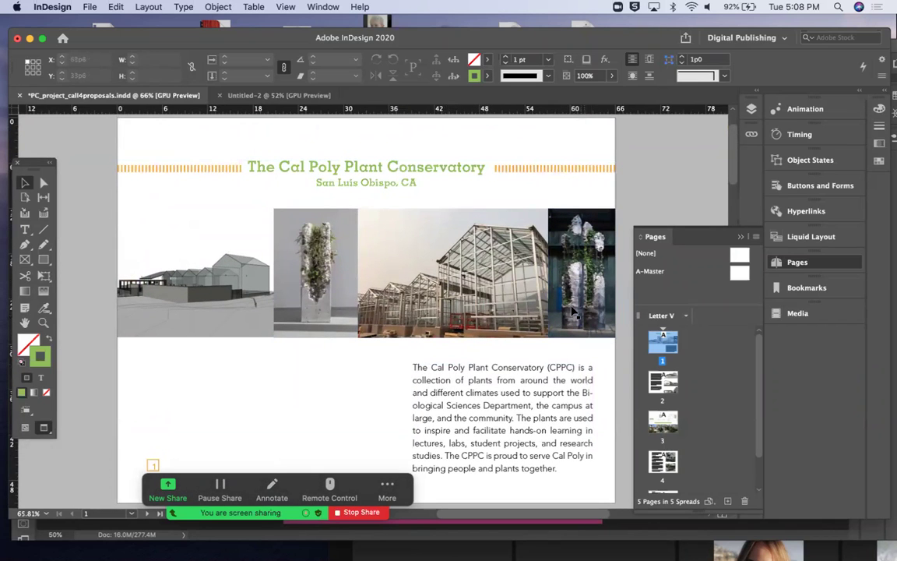
Step: Try a Japanese Dots stroke on the title's striped rule, then undo to keep Straight Hash
{"action": "left_click", "coordinate": [519, 172]}
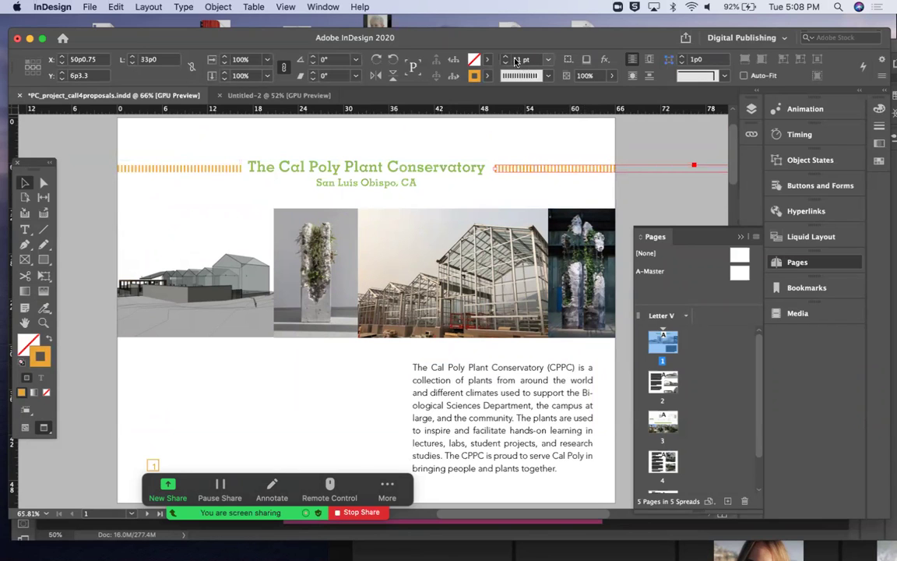
{"action": "left_click", "coordinate": [547, 78]}
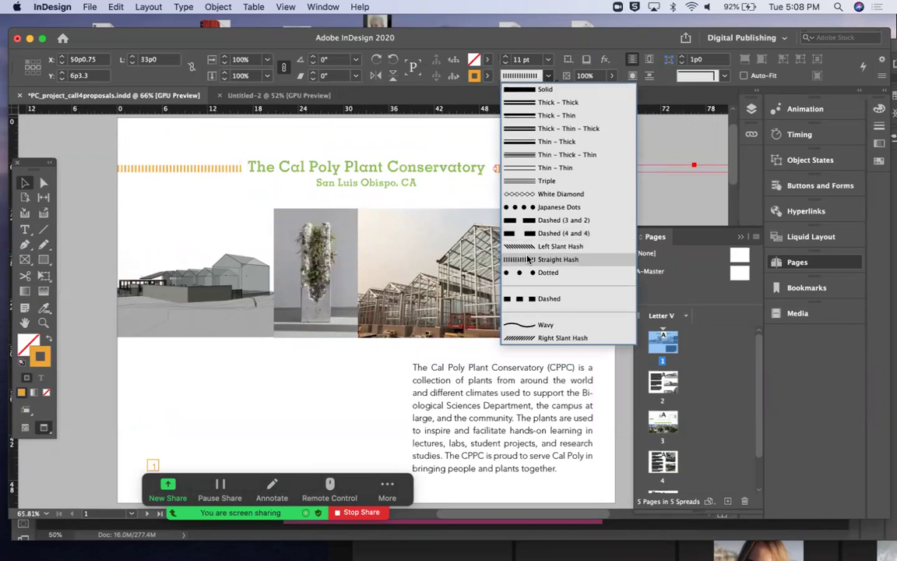
{"action": "left_click", "coordinate": [548, 209]}
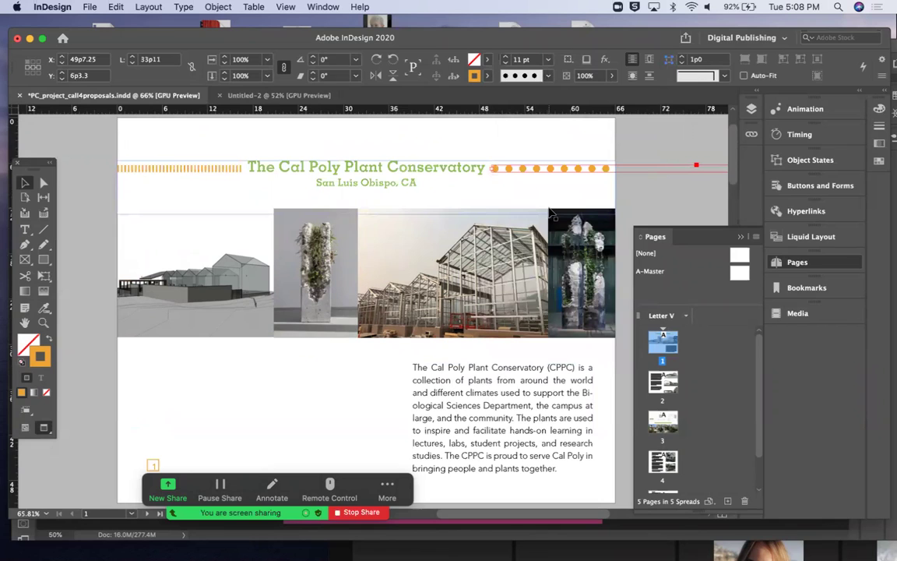
{"action": "key", "text": "super+z"}
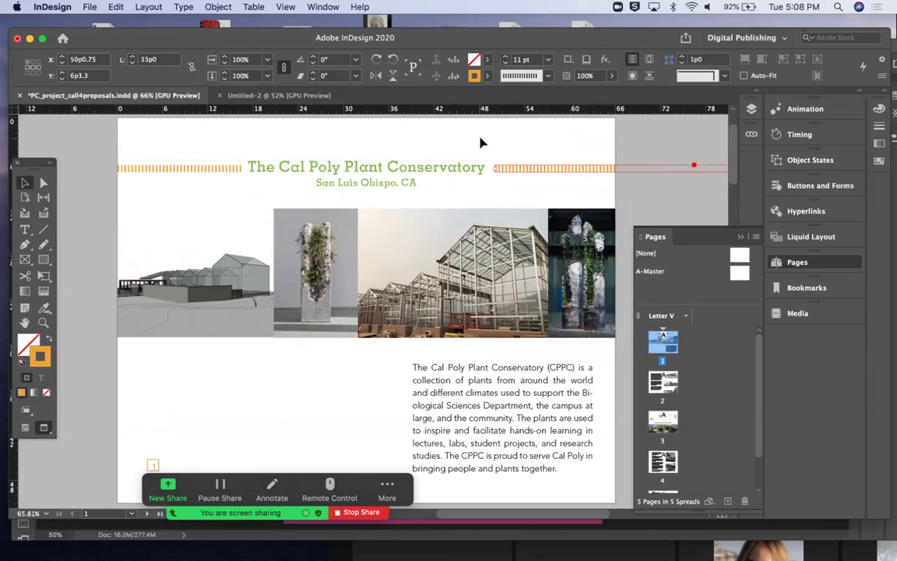
Step: View the blank Untitled-2 document, then bring the self-portrait up in Photoshop
{"action": "left_click", "coordinate": [288, 96]}
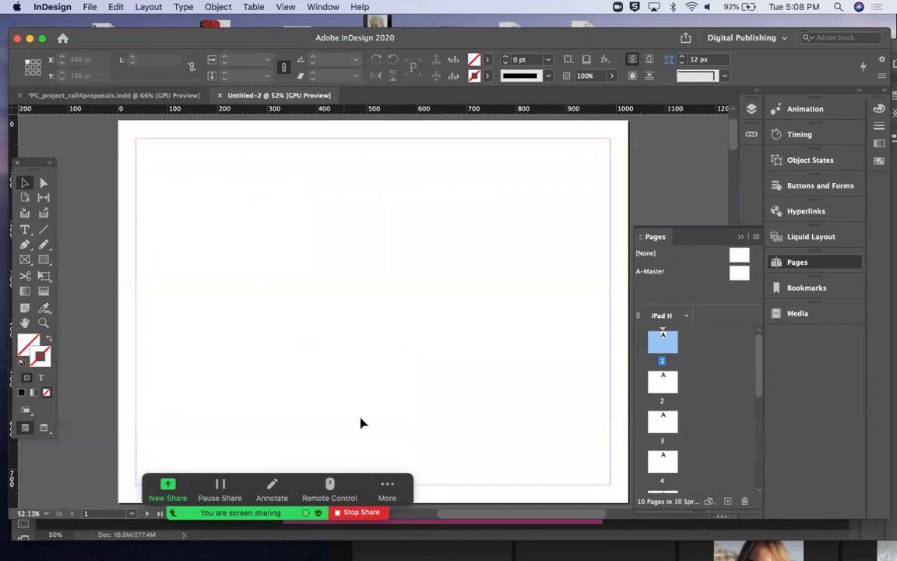
{"action": "mouse_move", "coordinate": [409, 549]}
{"action": "left_click", "coordinate": [441, 549]}
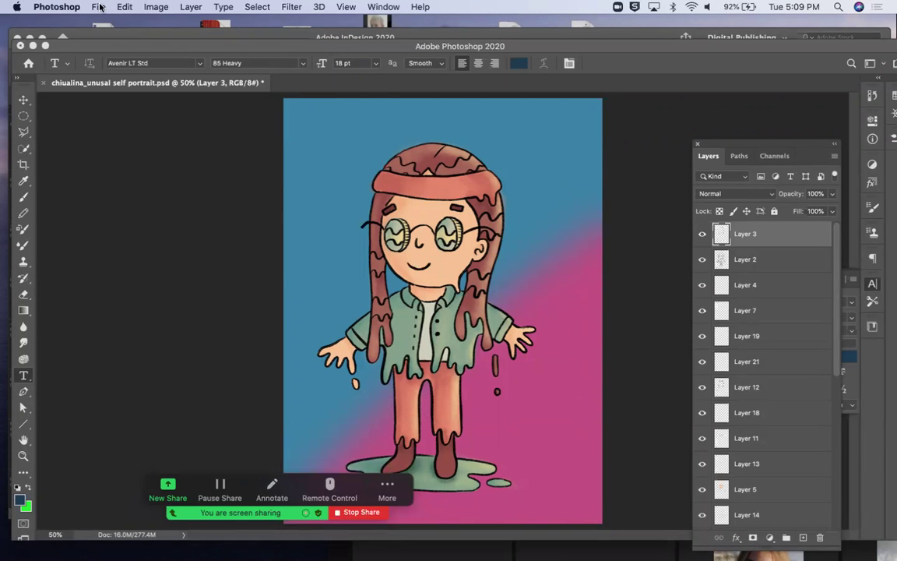
Step: Resample the portrait in Image Size to 72 pixels/inch, giving 559 × 745 px
{"action": "left_click", "coordinate": [144, 6]}
{"action": "left_click", "coordinate": [162, 95]}
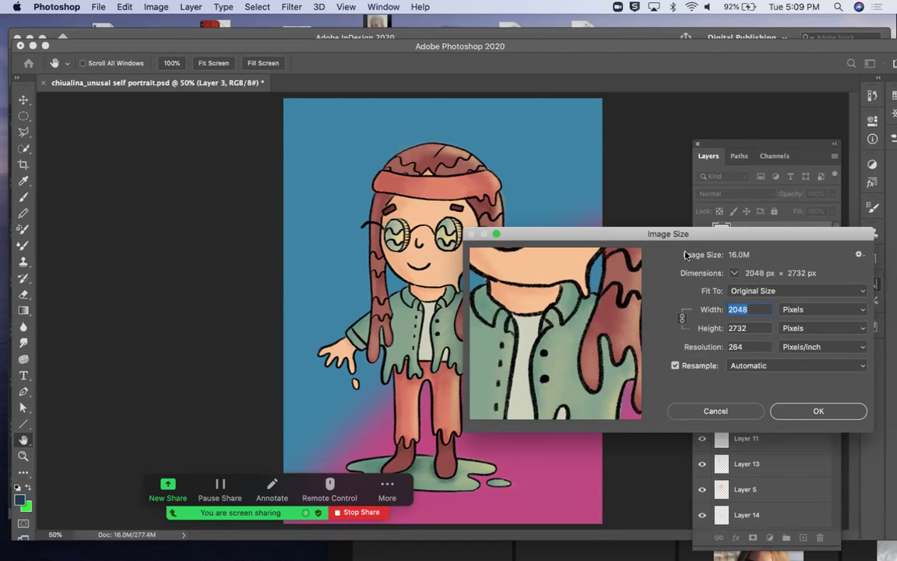
{"action": "left_click_drag", "start_coordinate": [672, 237], "coordinate": [536, 177]}
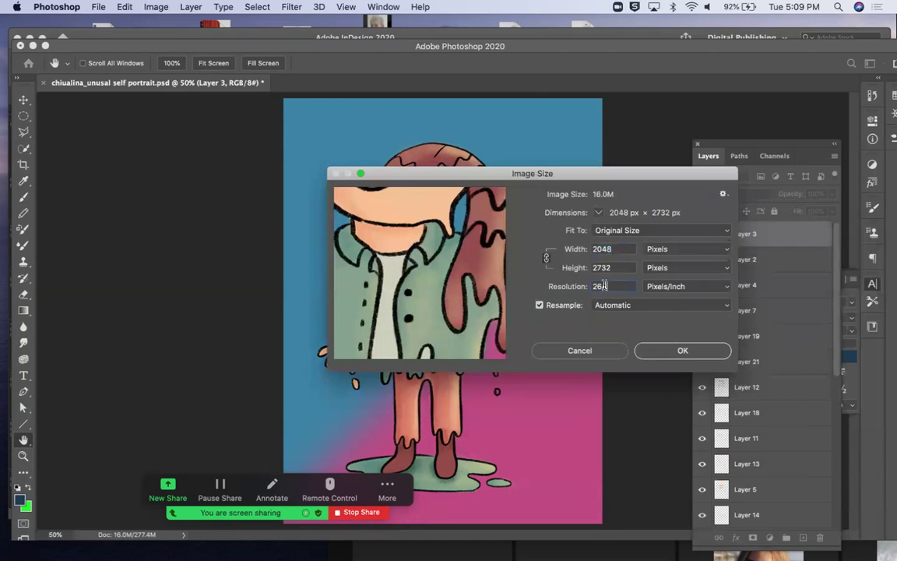
{"action": "left_click", "coordinate": [584, 288]}
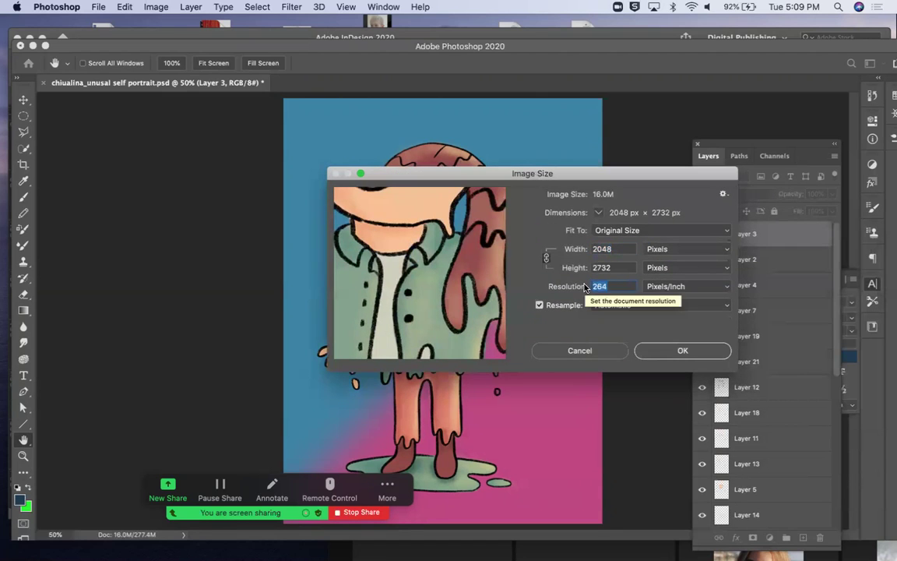
{"action": "type", "text": "7"}
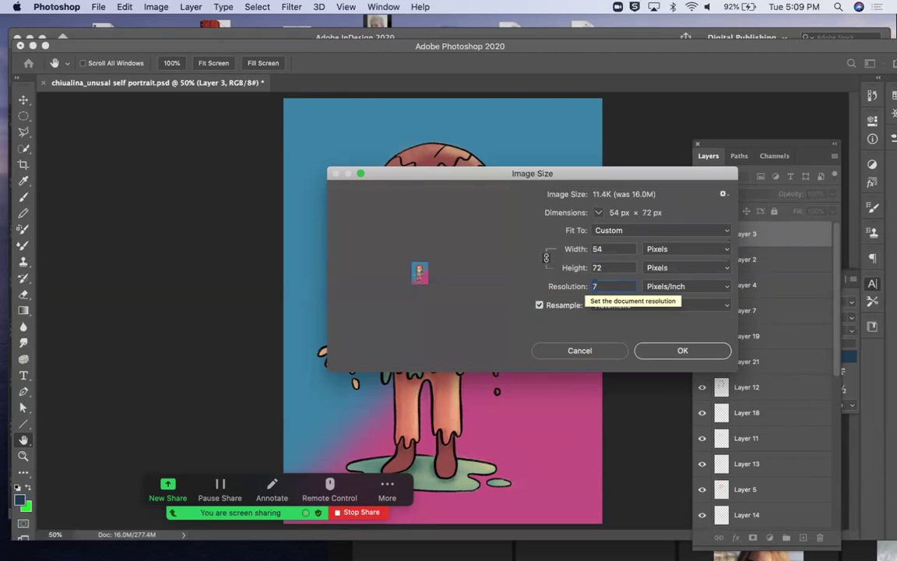
{"action": "type", "text": "2"}
{"action": "left_click", "coordinate": [583, 272]}
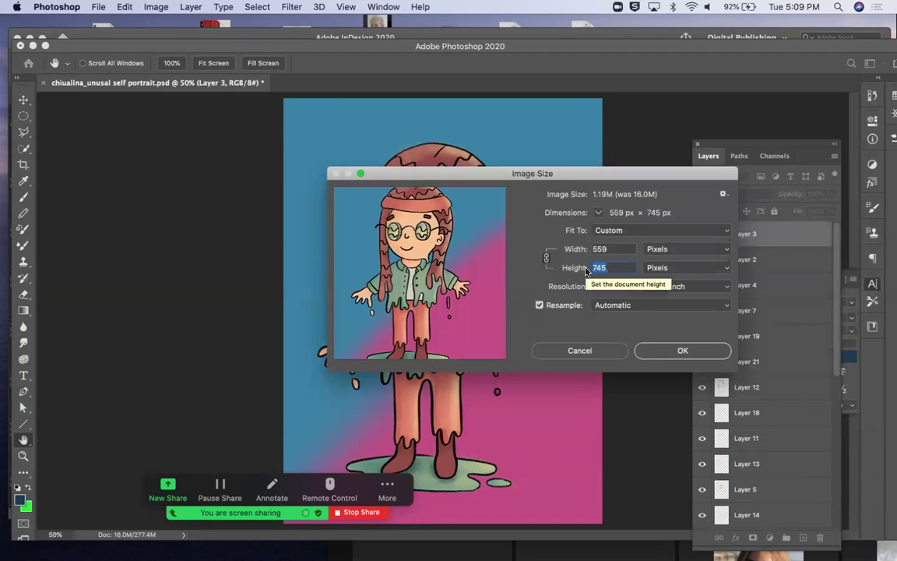
{"action": "left_click", "coordinate": [657, 349]}
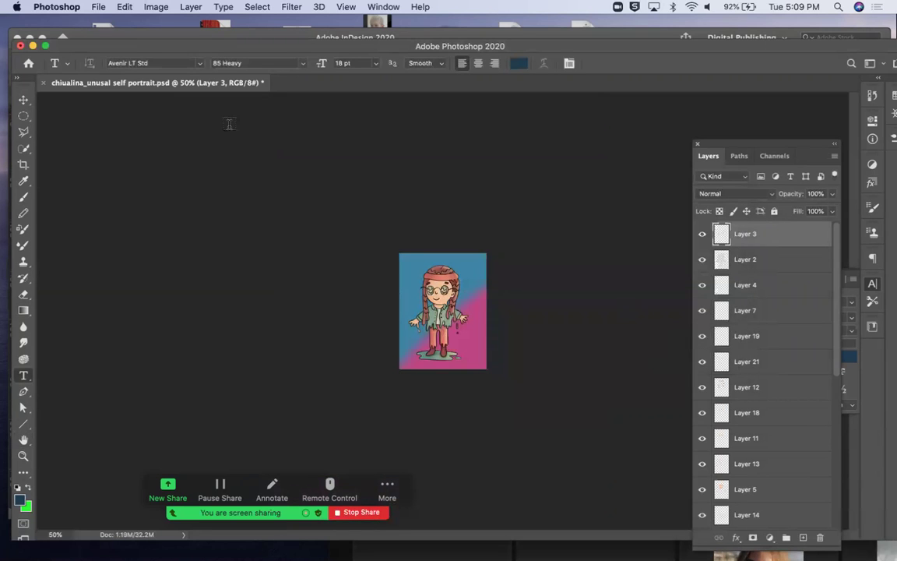
Step: Flatten the portrait into a single Background layer, discarding hidden layers
{"action": "left_click", "coordinate": [188, 8]}
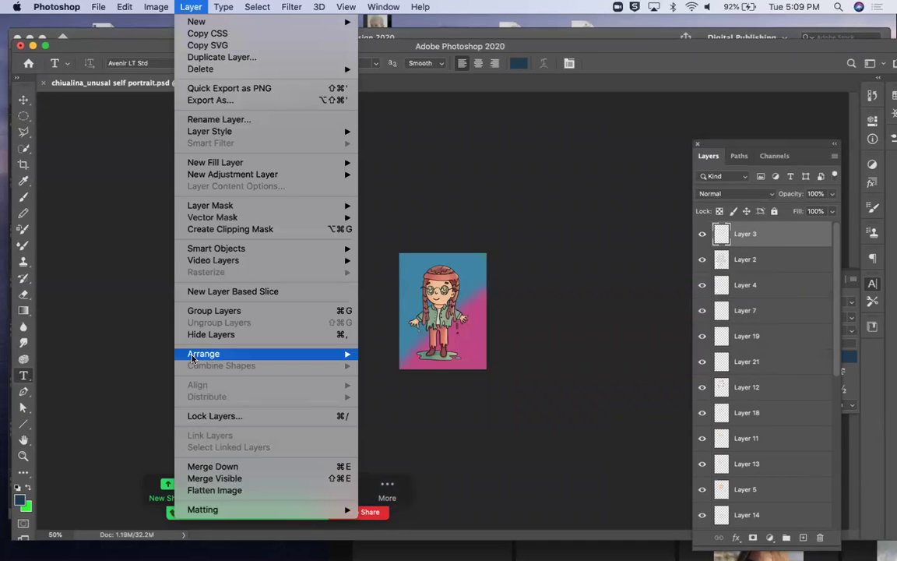
{"action": "left_click", "coordinate": [227, 492]}
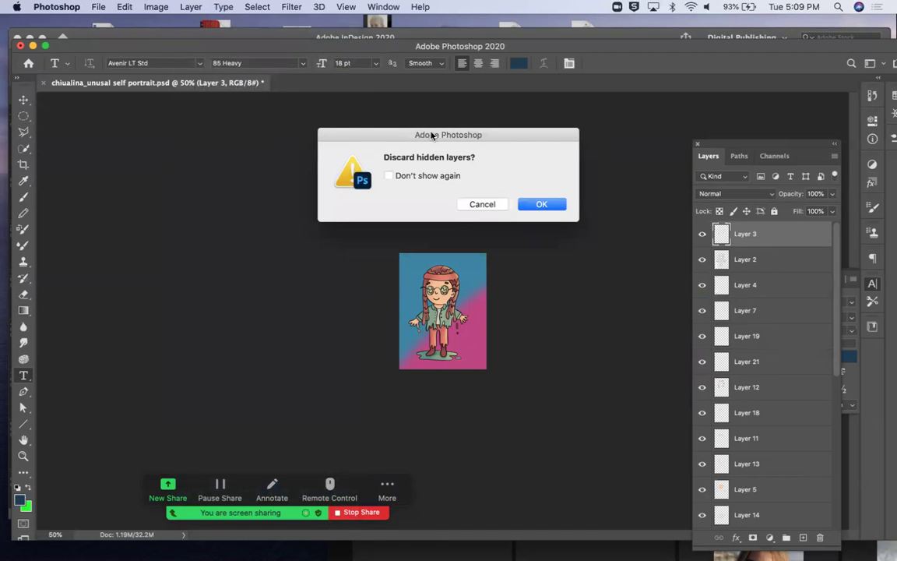
{"action": "left_click", "coordinate": [541, 204]}
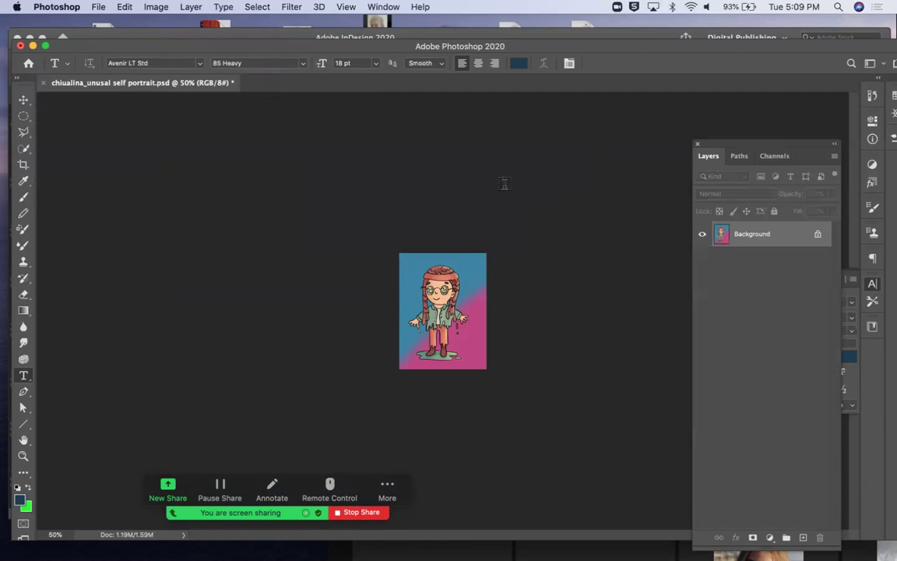
Step: Save the portrait on the computer as a new file with _72ppi added before .psd
{"action": "left_click", "coordinate": [99, 7]}
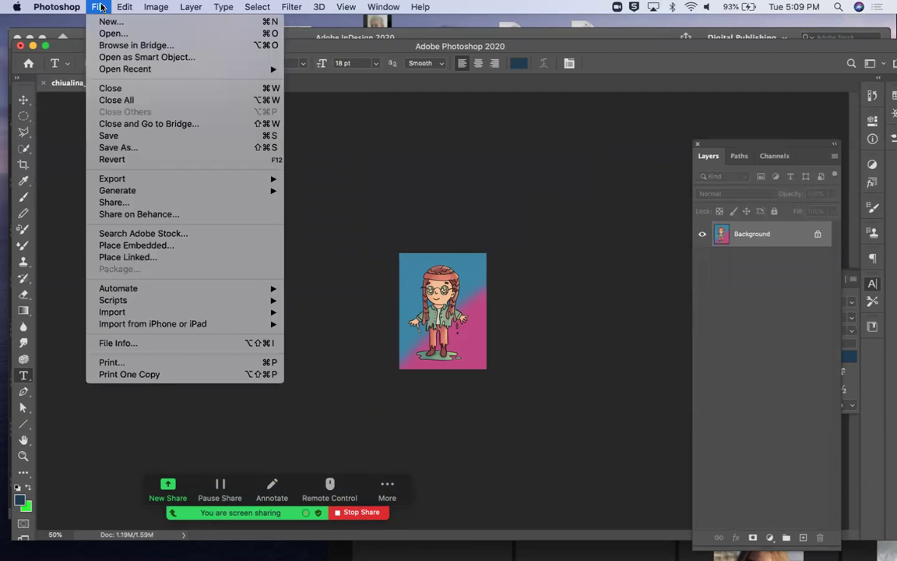
{"action": "left_click", "coordinate": [122, 147]}
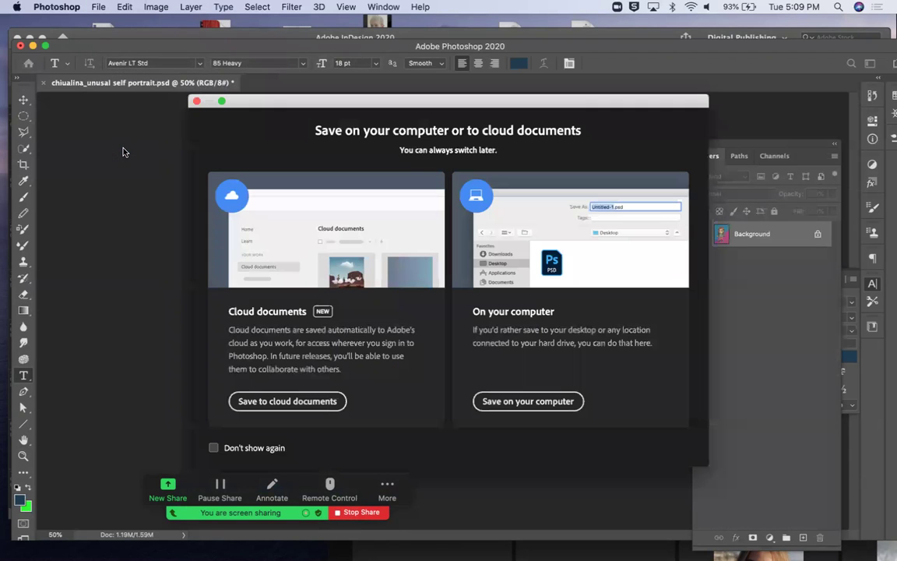
{"action": "left_click", "coordinate": [513, 402]}
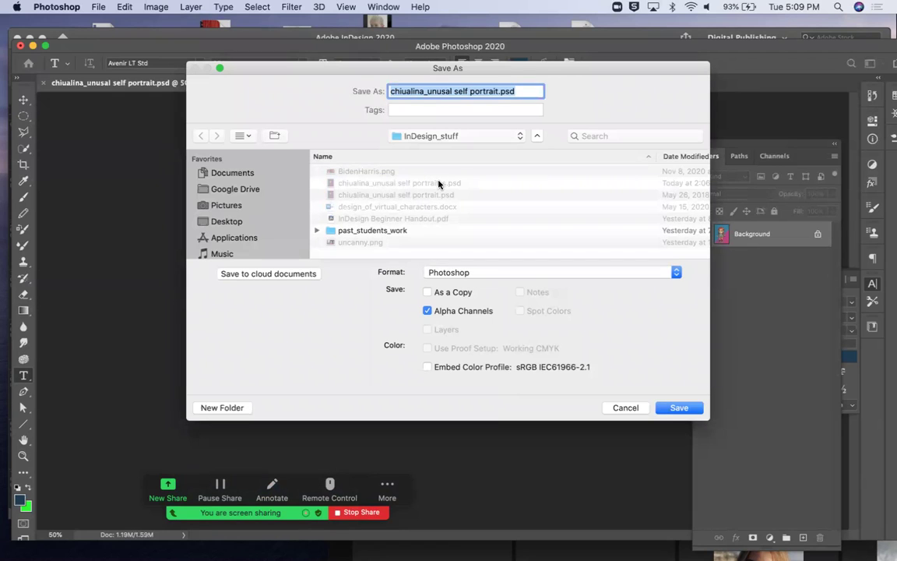
{"action": "left_click", "coordinate": [498, 91]}
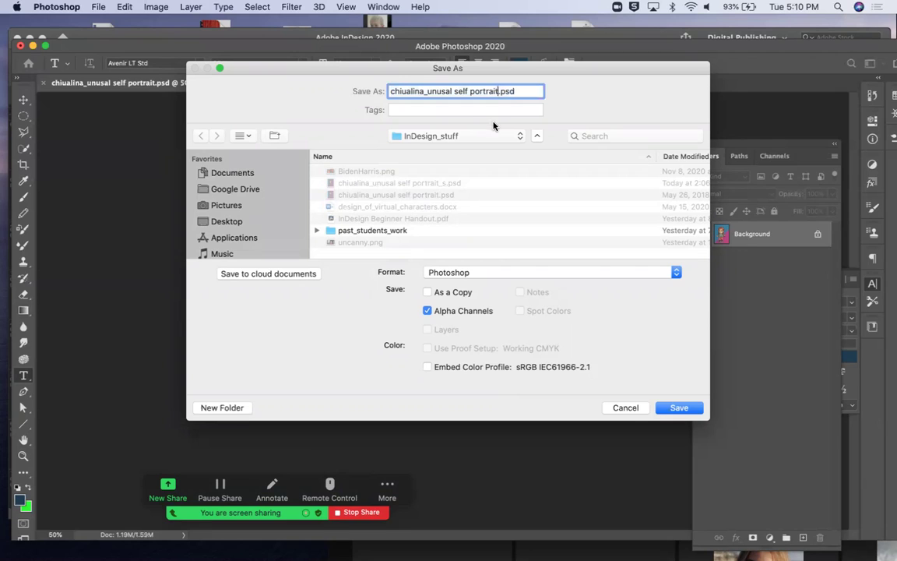
{"action": "type", "text": "_tes"}
{"action": "key", "text": "BackSpace"}
{"action": "key", "text": "BackSpace"}
{"action": "key", "text": "BackSpace"}
{"action": "type", "text": "72ppi"}
{"action": "left_click", "coordinate": [675, 407]}
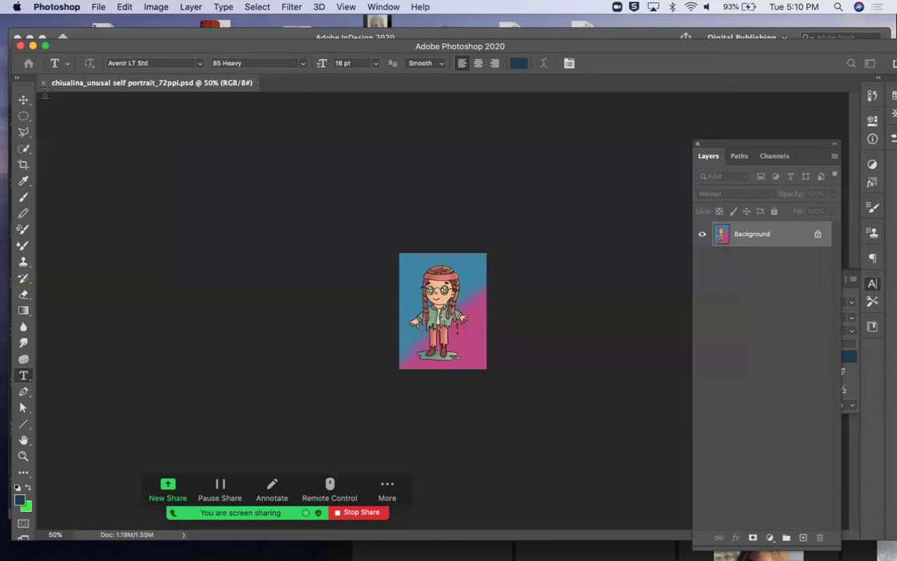
Step: Close the portrait in Photoshop and move the InDesign window aside to reveal Finder
{"action": "left_click", "coordinate": [44, 84]}
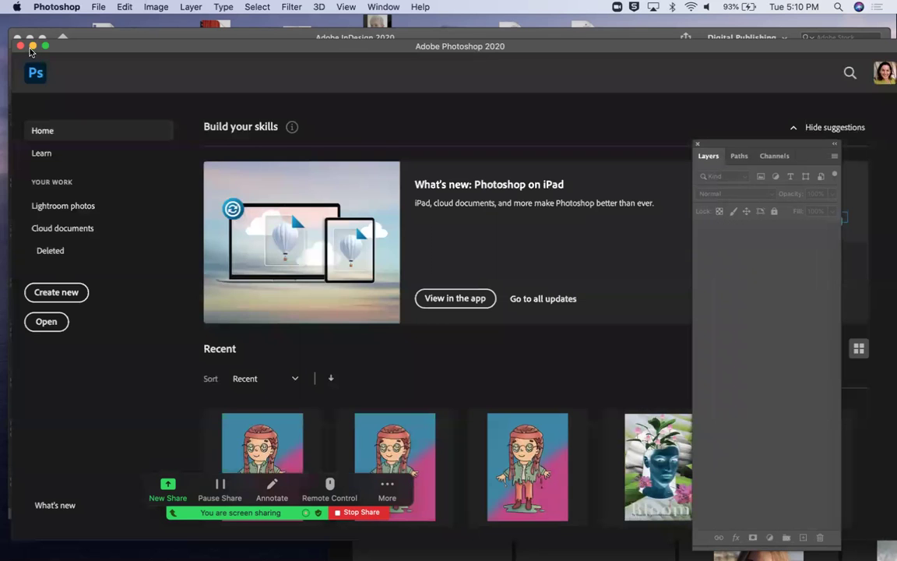
{"action": "left_click", "coordinate": [99, 59]}
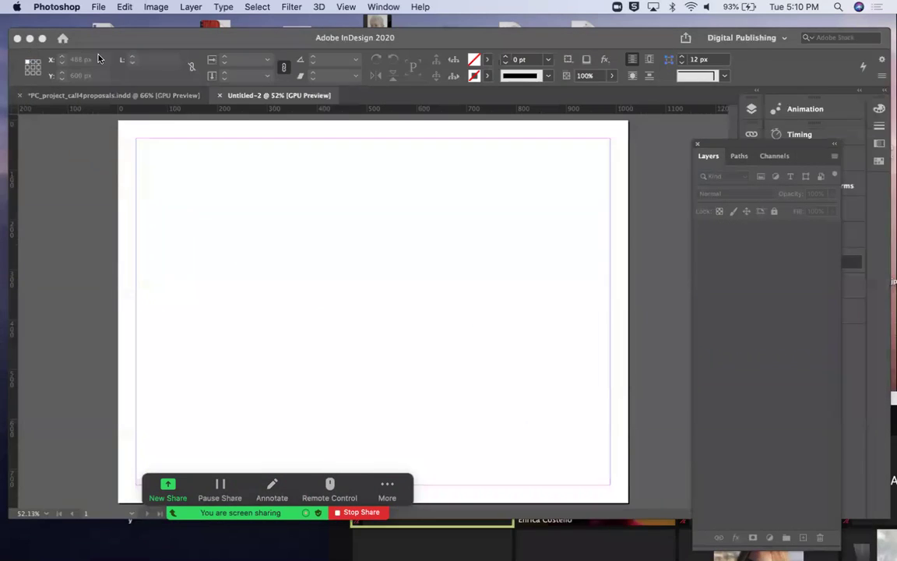
{"action": "left_click", "coordinate": [197, 42]}
{"action": "left_click_drag", "start_coordinate": [231, 45], "coordinate": [280, 198]}
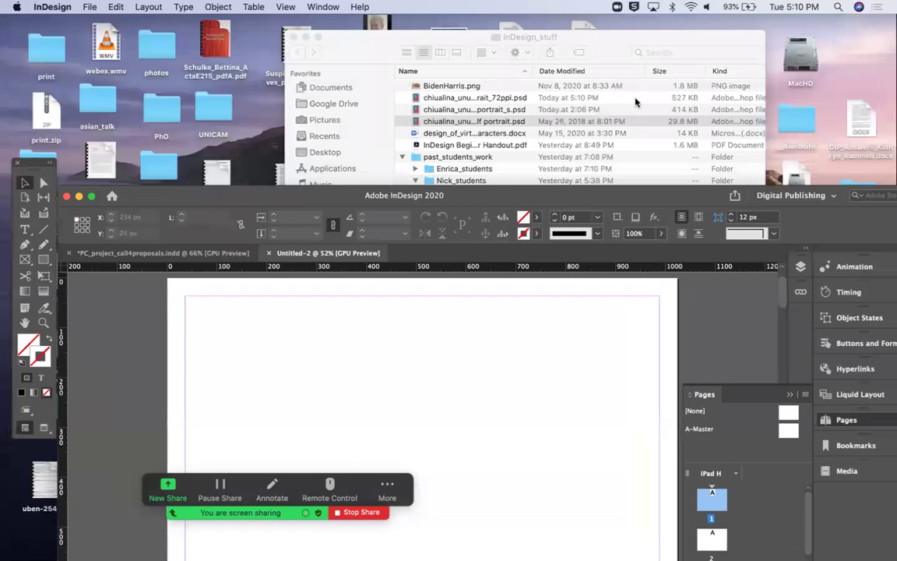
Step: Compare the 527 KB _72ppi.psd copy with the original in Finder, then restore InDesign
{"action": "left_click", "coordinate": [674, 99]}
{"action": "left_click", "coordinate": [678, 100]}
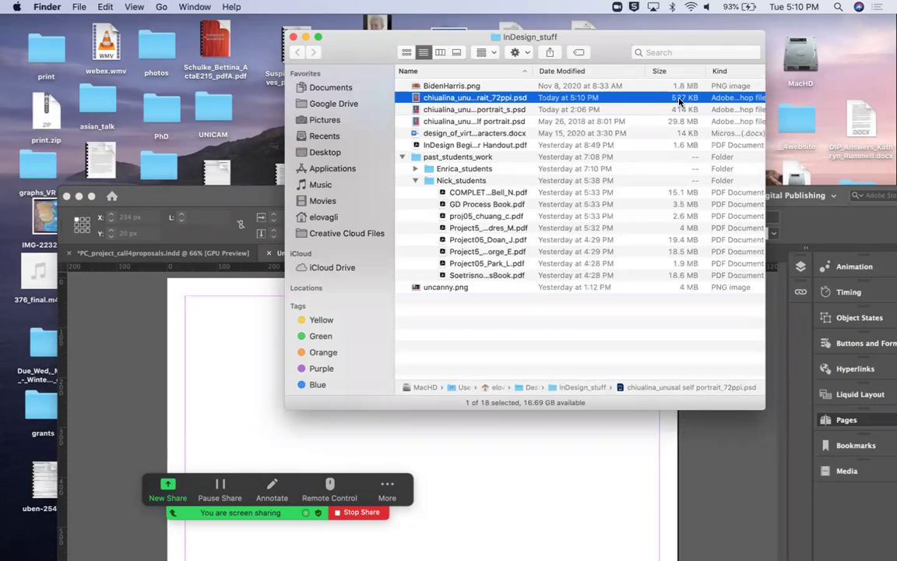
{"action": "left_click", "coordinate": [674, 122]}
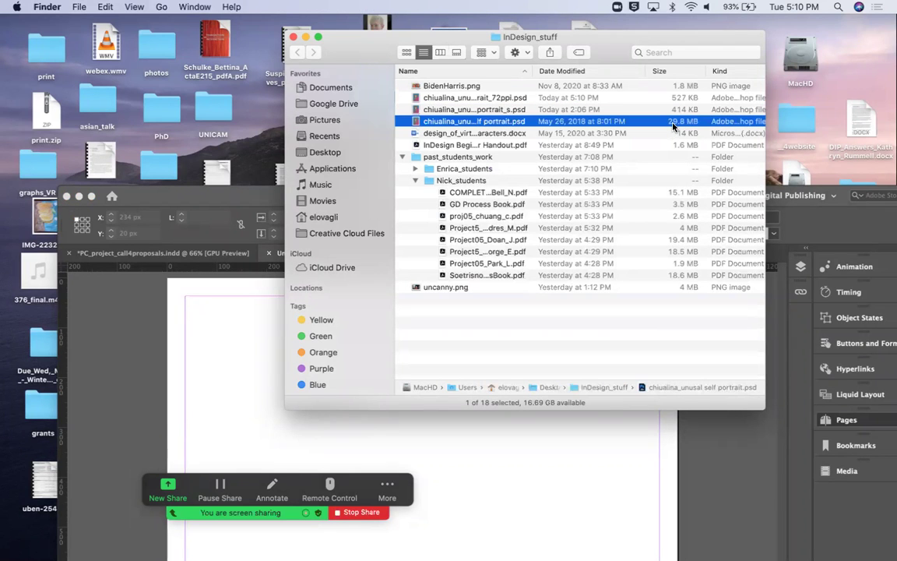
{"action": "left_click", "coordinate": [151, 195]}
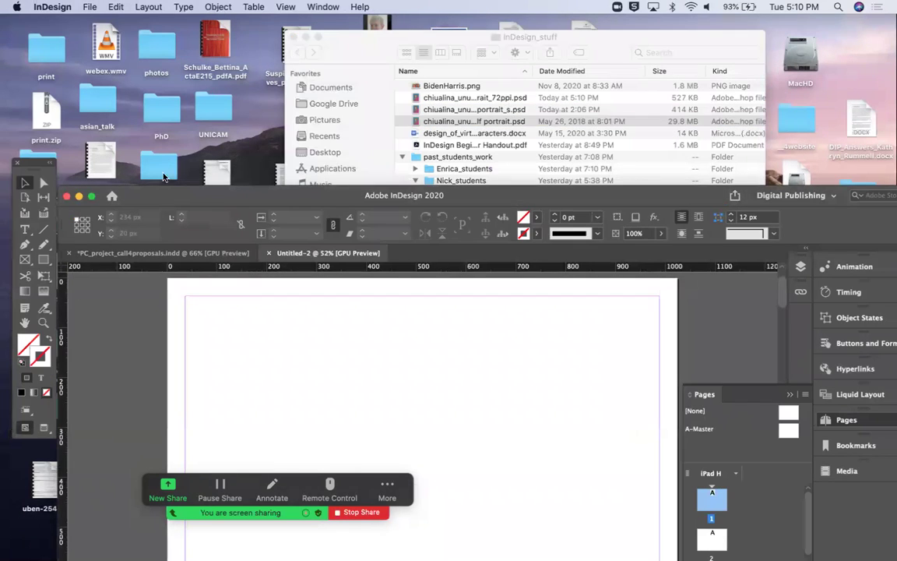
{"action": "left_click_drag", "start_coordinate": [199, 195], "coordinate": [167, 24]}
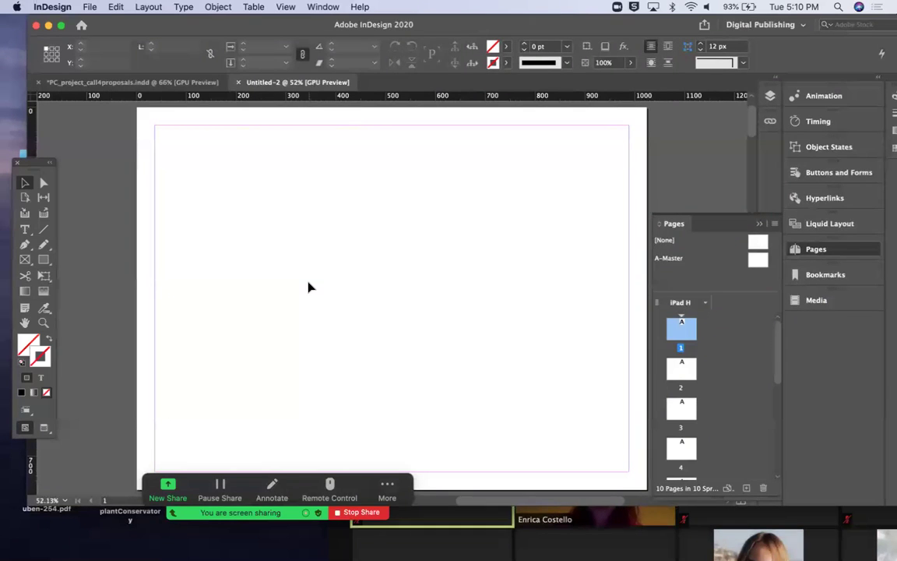
Step: Place chiualina_unusal self portrait.psd in the page's top-left corner, accepting the compatibility warning and import options
{"action": "key", "text": "super+d"}
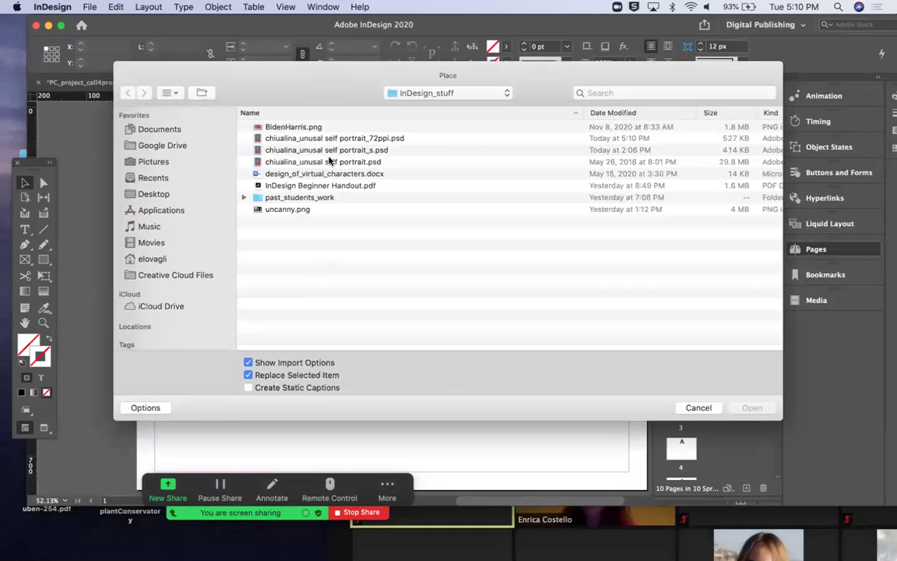
{"action": "left_click", "coordinate": [300, 161]}
{"action": "left_click", "coordinate": [749, 407]}
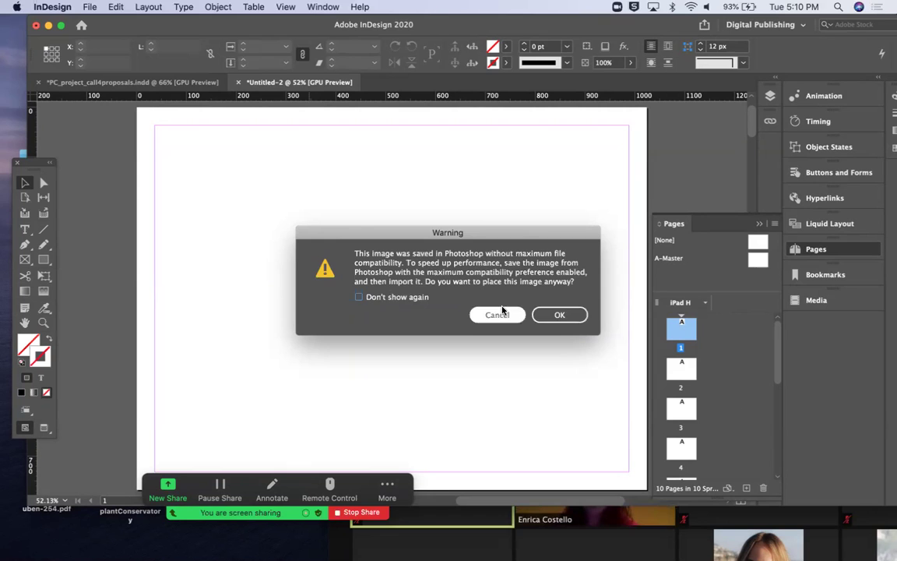
{"action": "left_click", "coordinate": [556, 314]}
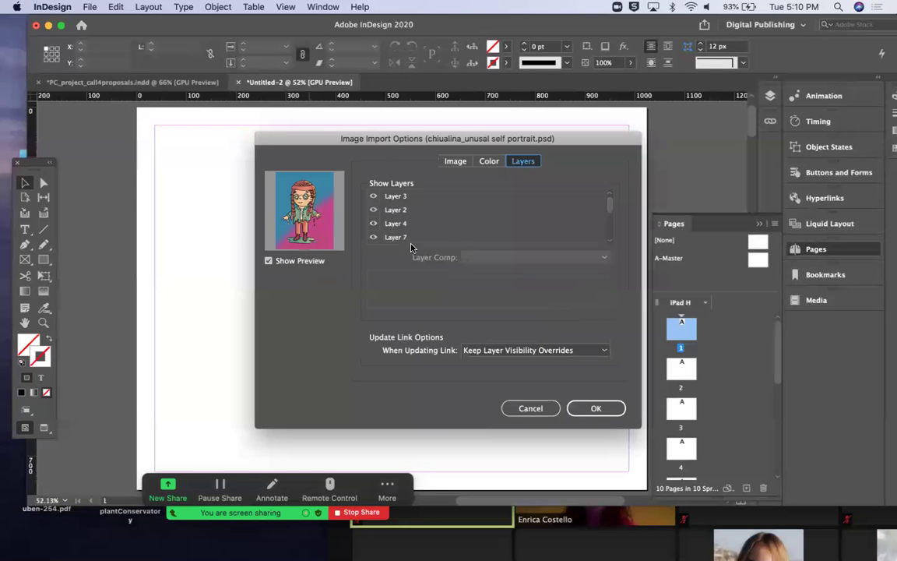
{"action": "left_click", "coordinate": [594, 408]}
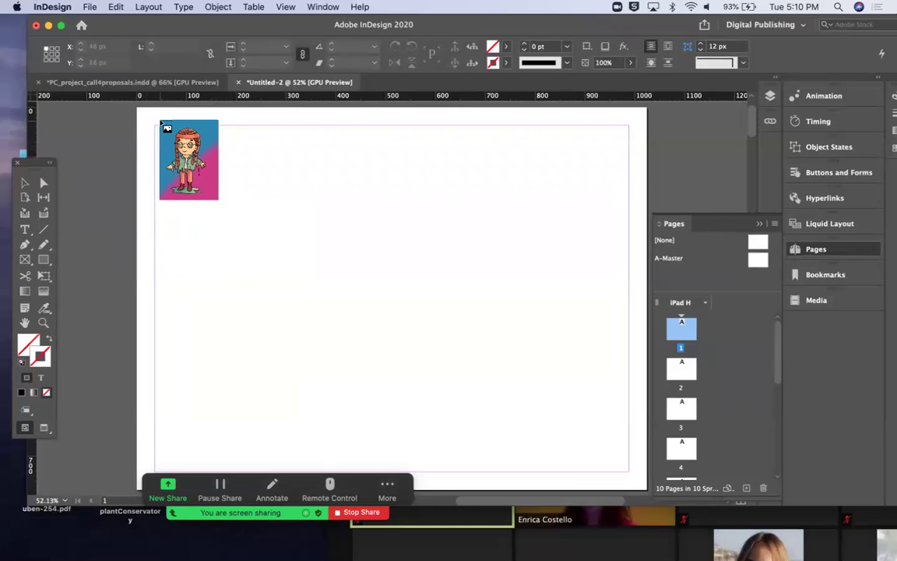
{"action": "left_click", "coordinate": [161, 121]}
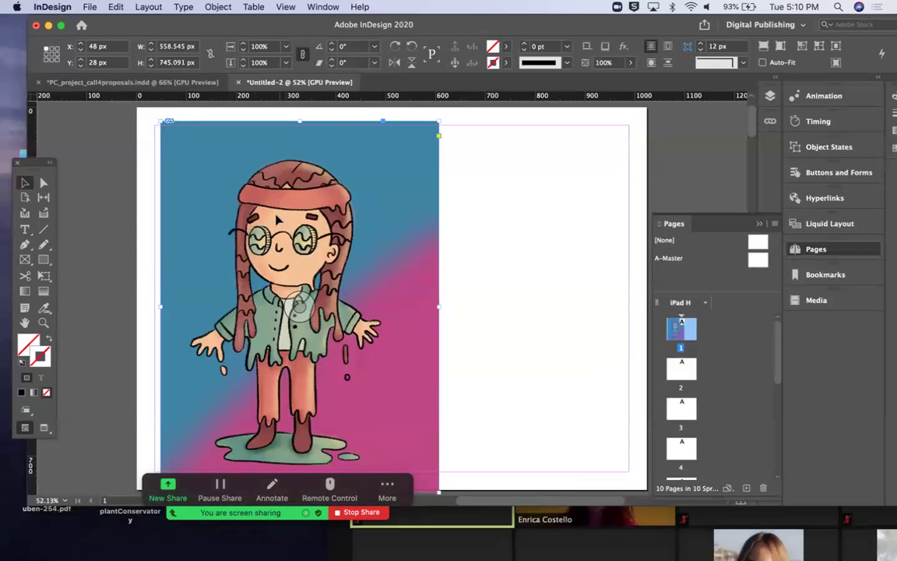
{"action": "left_click_drag", "start_coordinate": [282, 226], "coordinate": [272, 218]}
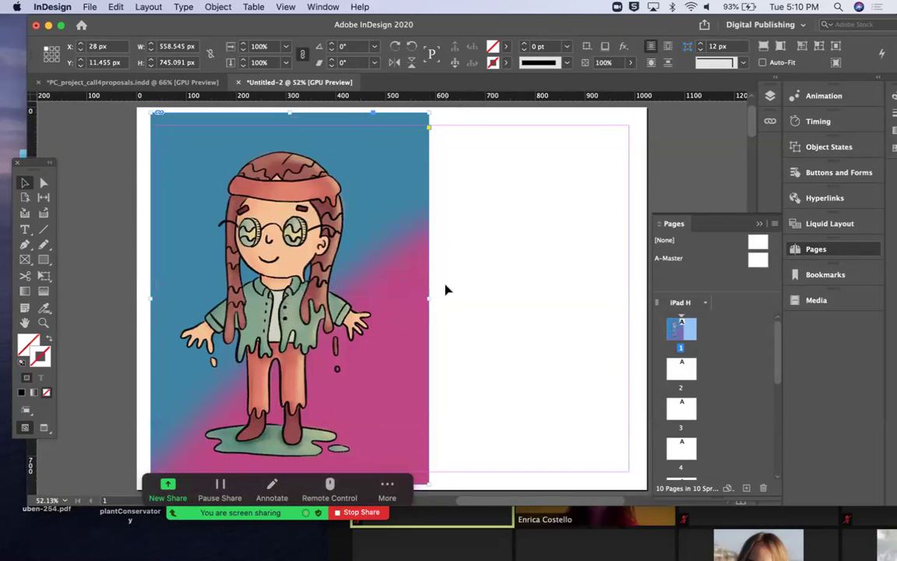
{"action": "left_click", "coordinate": [445, 289]}
Step: Place chiualina_unusal self portrait_72ppi.psd beside the first portrait with its top edge aligned
{"action": "key", "text": "super+d"}
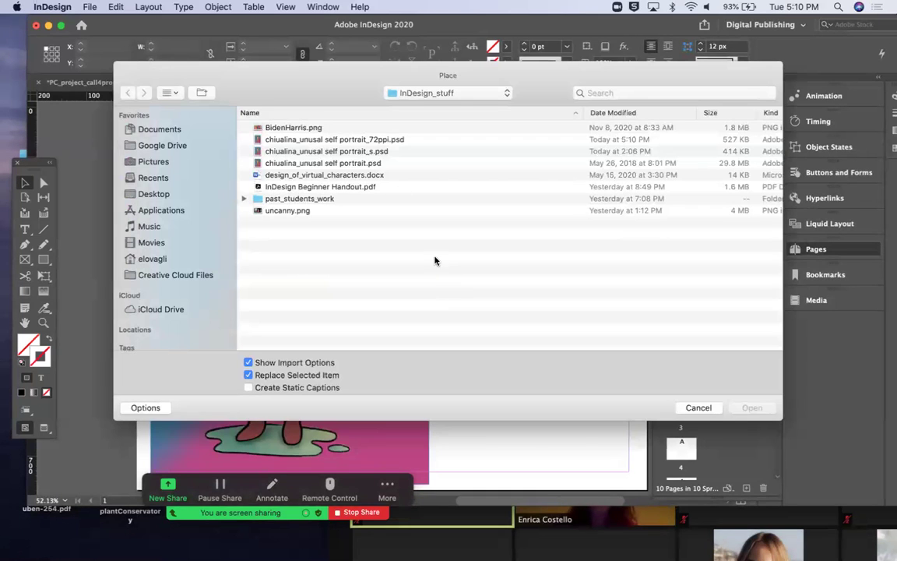
{"action": "left_click", "coordinate": [348, 142]}
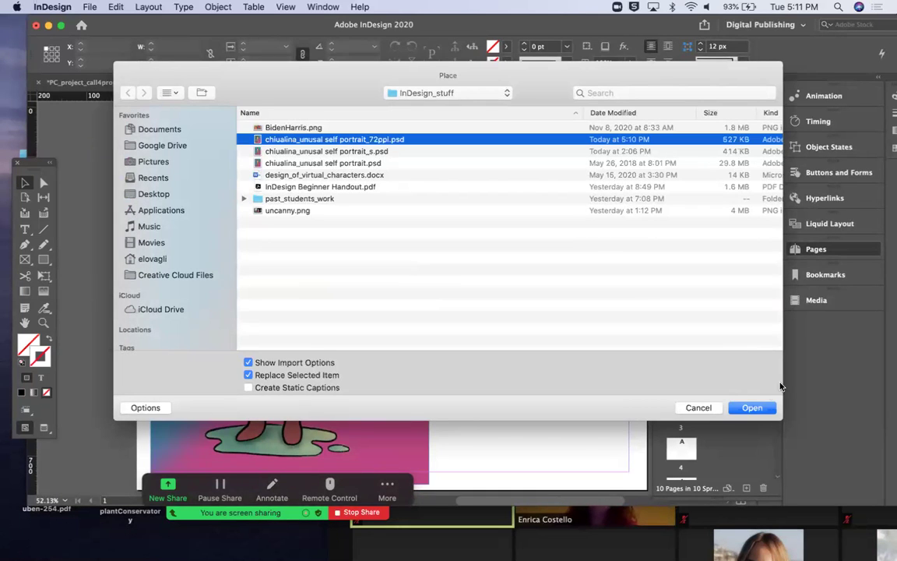
{"action": "left_click", "coordinate": [752, 408]}
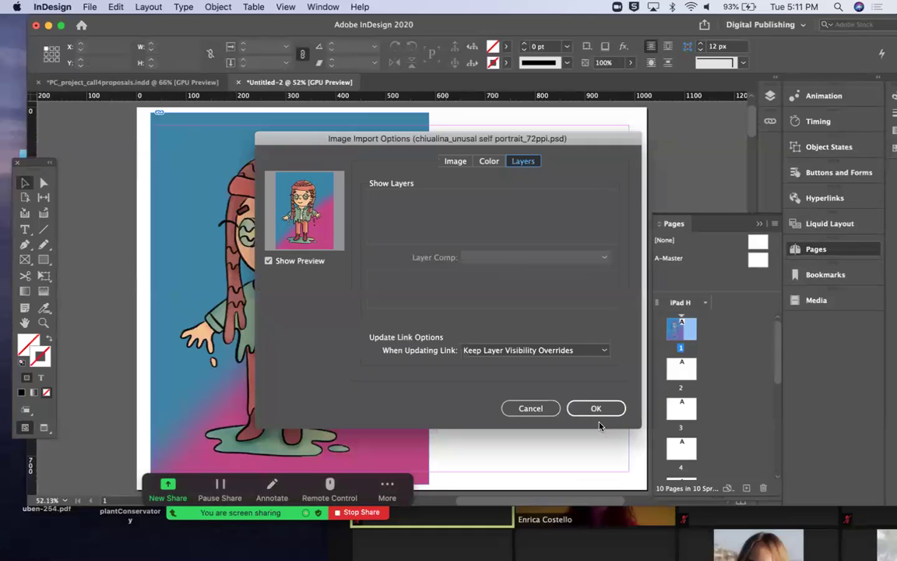
{"action": "left_click", "coordinate": [593, 410]}
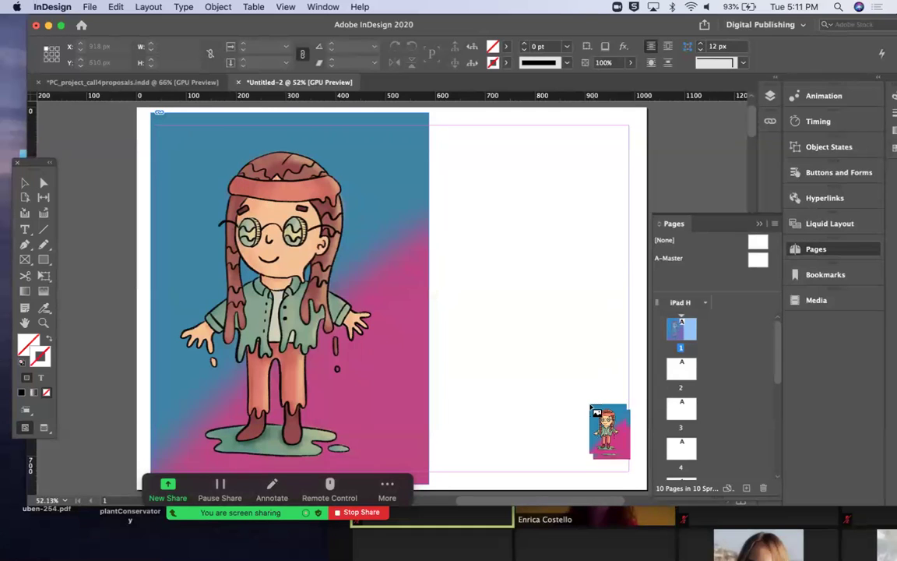
{"action": "left_click", "coordinate": [436, 120]}
{"action": "left_click_drag", "start_coordinate": [520, 135], "coordinate": [514, 133]}
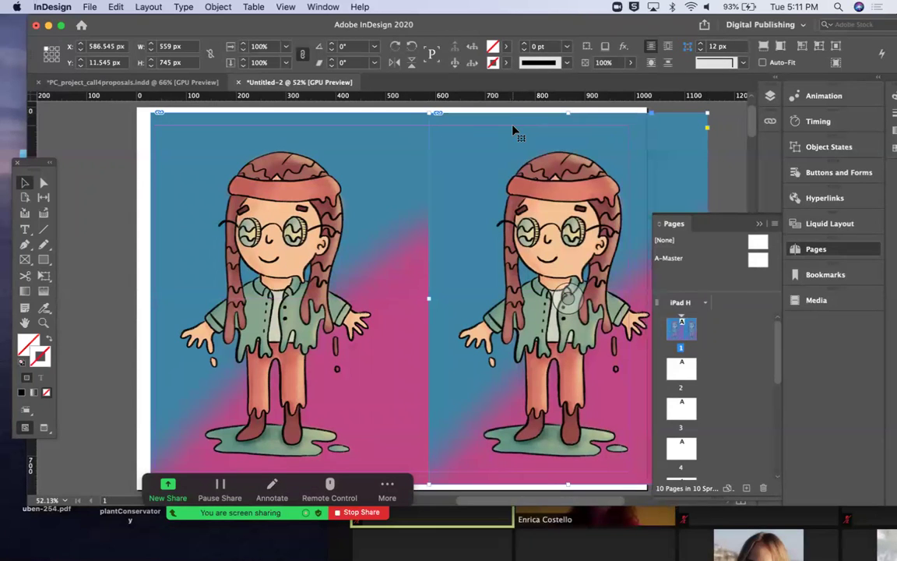
{"action": "left_click", "coordinate": [756, 225]}
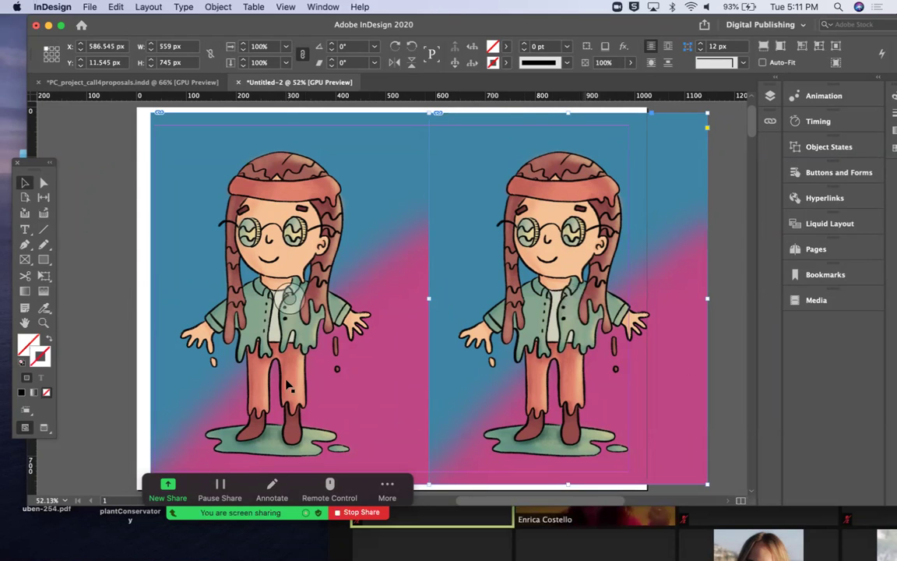
{"action": "double_click", "coordinate": [44, 325]}
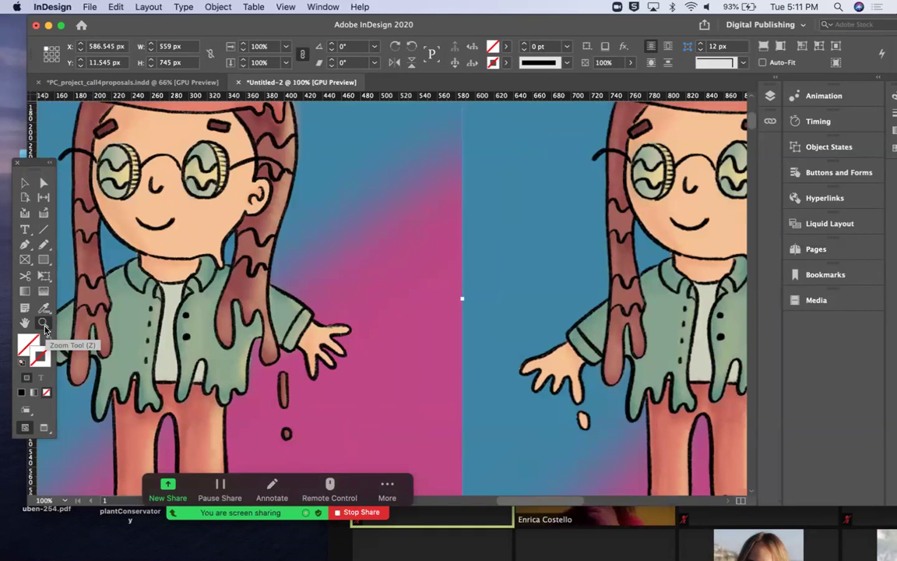
{"action": "left_click", "coordinate": [44, 325]}
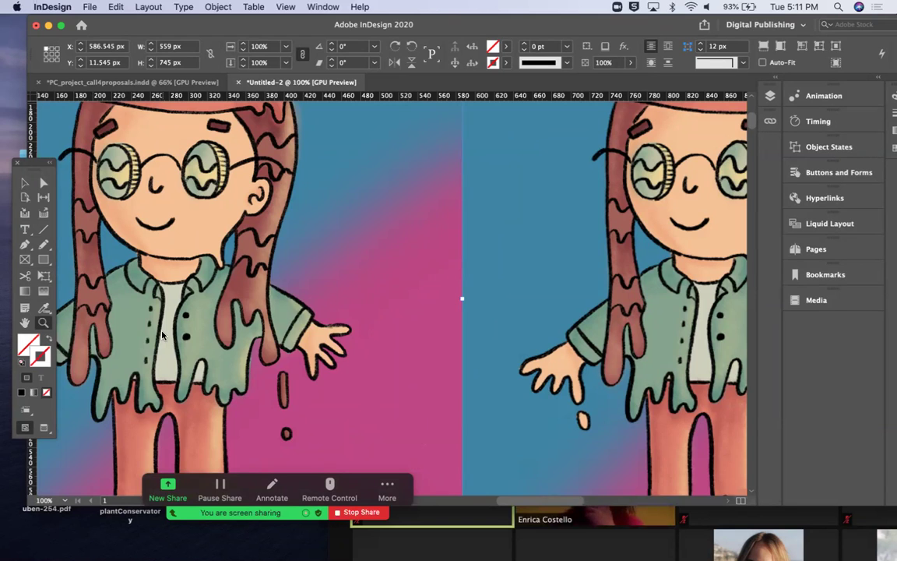
{"action": "scroll", "coordinate": [161, 333], "scroll_direction": "left", "scroll_amount": 3}
{"action": "scroll", "coordinate": [162, 333], "scroll_direction": "up", "scroll_amount": 1}
{"action": "scroll", "coordinate": [162, 333], "scroll_direction": "down", "scroll_amount": 3}
{"action": "scroll", "coordinate": [162, 334], "scroll_direction": "left", "scroll_amount": 2}
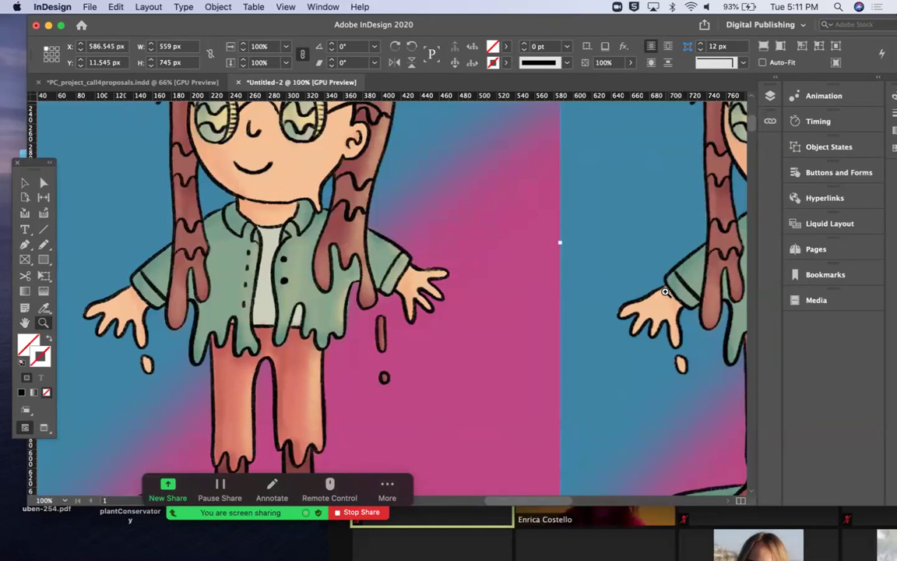
{"action": "left_click", "coordinate": [665, 292], "text": "alt"}
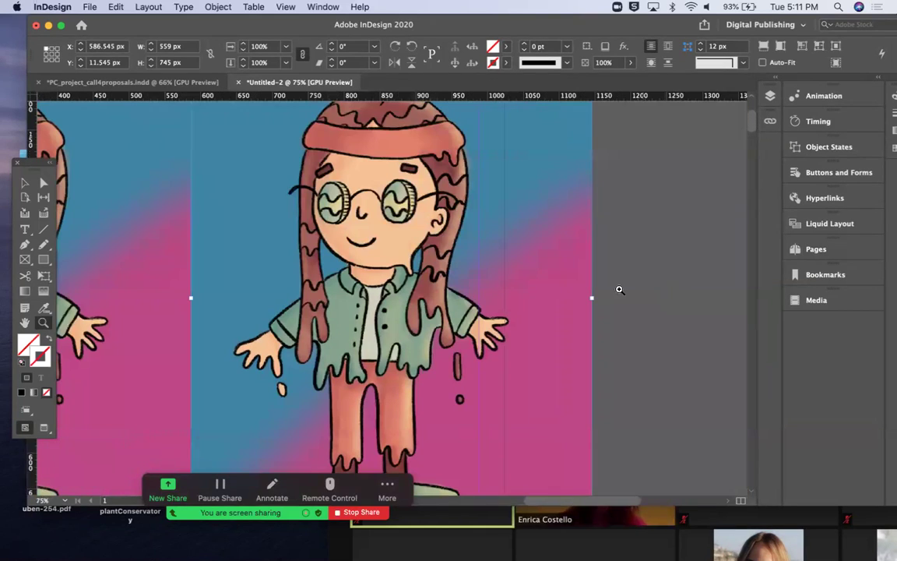
{"action": "scroll", "coordinate": [619, 290], "scroll_direction": "down", "scroll_amount": 2}
{"action": "scroll", "coordinate": [450, 321], "scroll_direction": "right", "scroll_amount": 5}
{"action": "scroll", "coordinate": [450, 321], "scroll_direction": "left", "scroll_amount": 10}
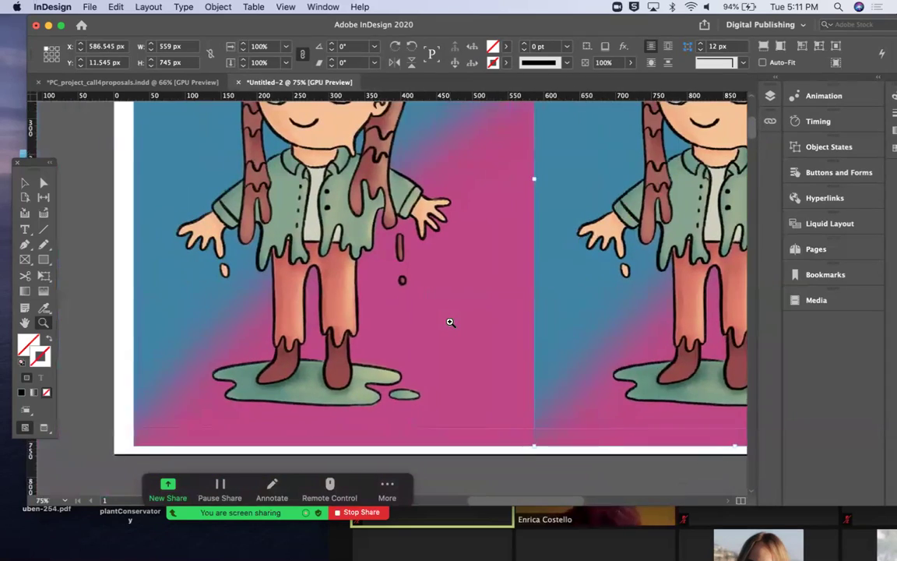
{"action": "scroll", "coordinate": [450, 322], "scroll_direction": "up", "scroll_amount": 2}
{"action": "scroll", "coordinate": [450, 322], "scroll_direction": "right", "scroll_amount": 2}
{"action": "left_click", "coordinate": [405, 292], "text": "alt"}
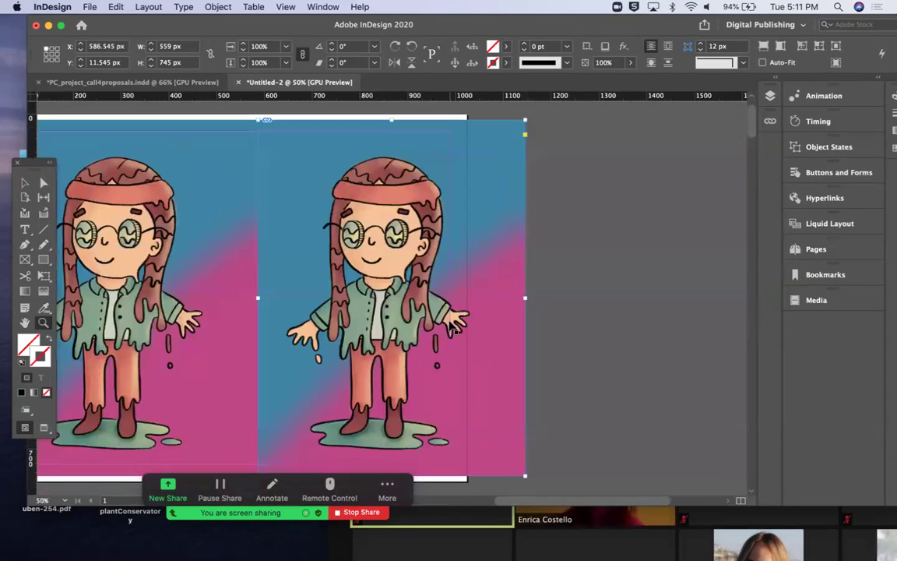
{"action": "scroll", "coordinate": [303, 352], "scroll_direction": "left", "scroll_amount": 3}
{"action": "scroll", "coordinate": [303, 352], "scroll_direction": "left", "scroll_amount": 3}
{"action": "scroll", "coordinate": [303, 352], "scroll_direction": "up", "scroll_amount": 1}
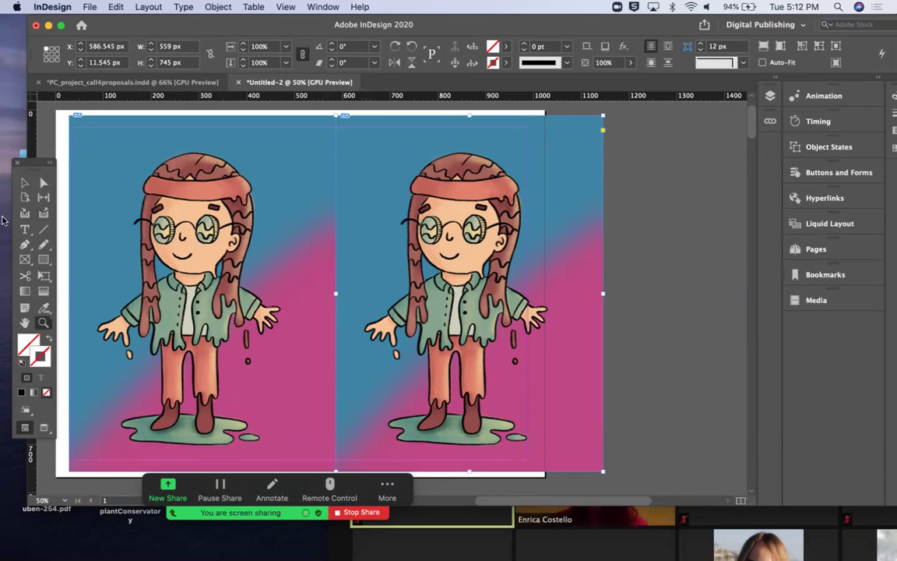
Step: Undo the 72ppi copy, then open the linked original portrait in Photoshop 2020 from the Links panel
{"action": "left_click", "coordinate": [24, 182]}
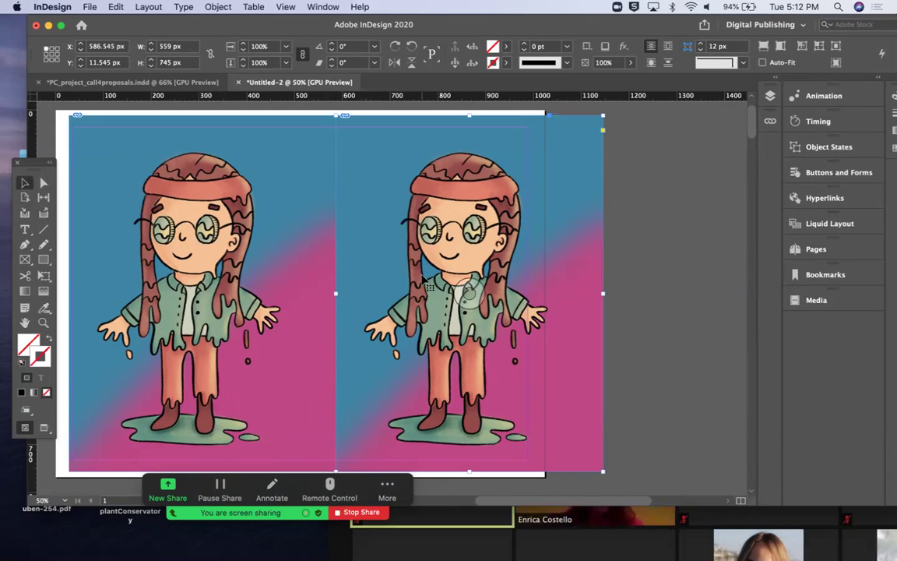
{"action": "key", "text": "super+z"}
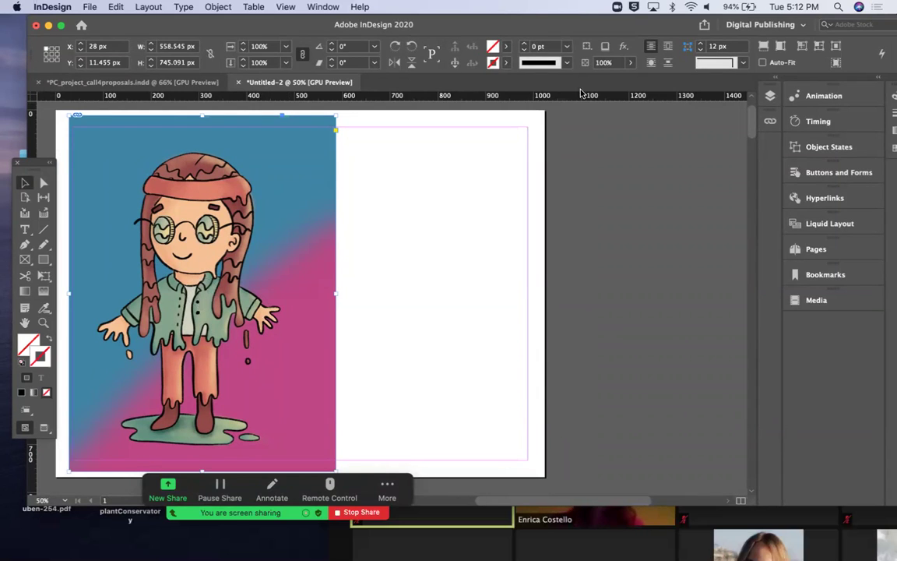
{"action": "left_click", "coordinate": [323, 7]}
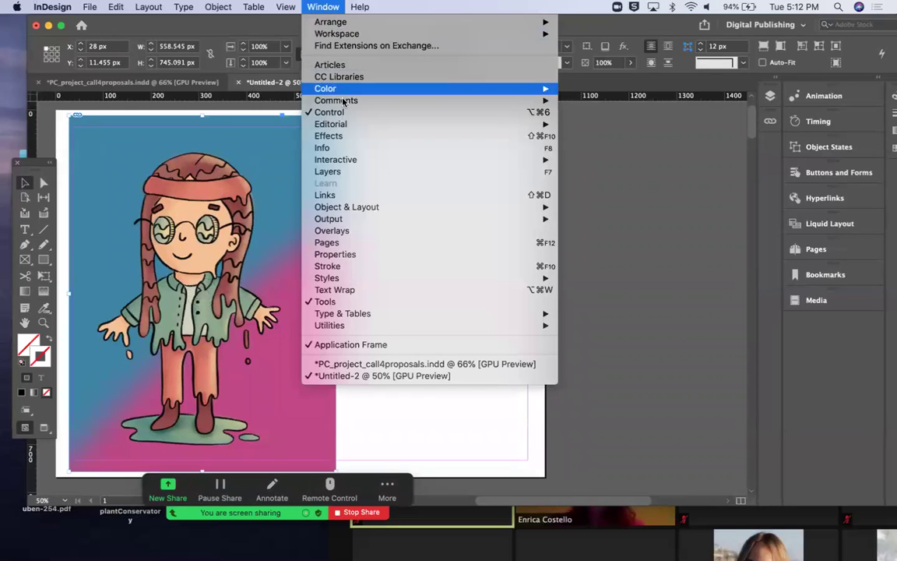
{"action": "left_click", "coordinate": [348, 196]}
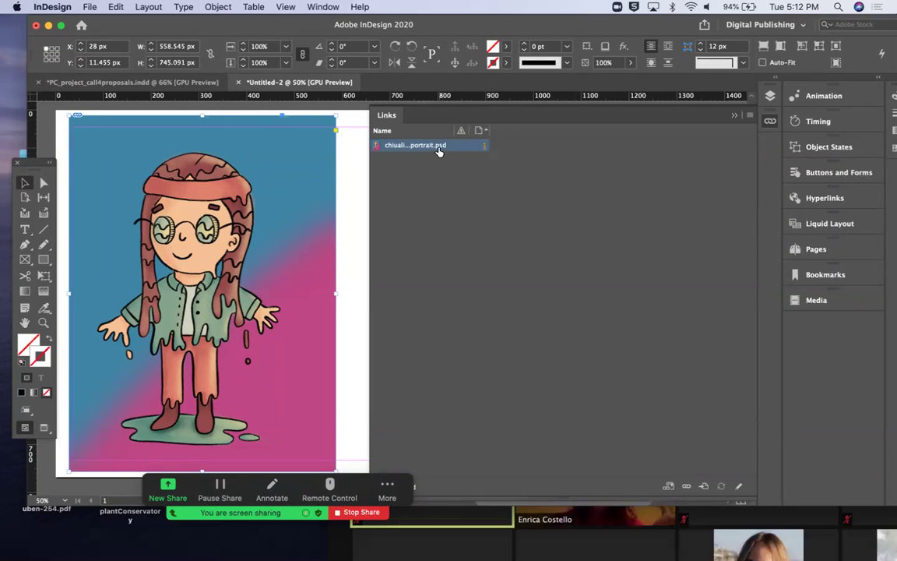
{"action": "left_click", "coordinate": [750, 116]}
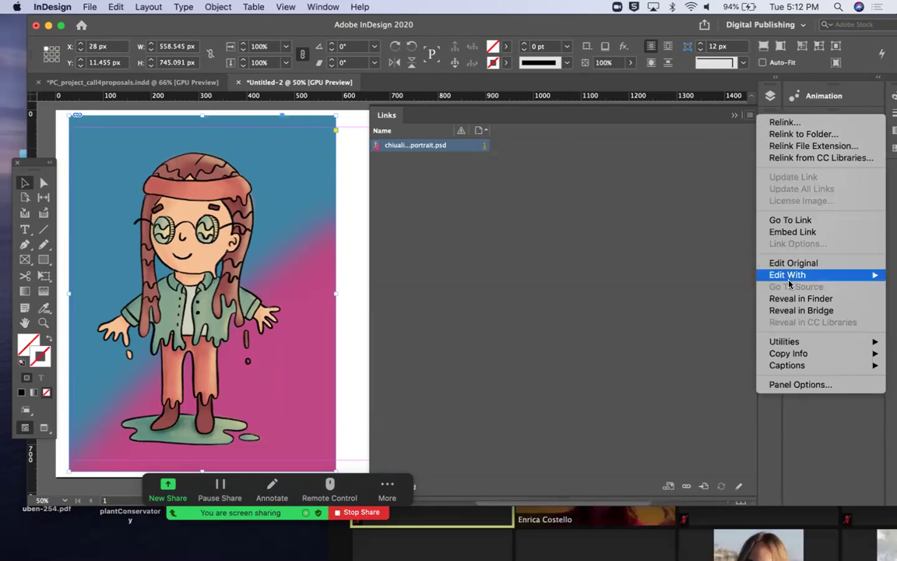
{"action": "mouse_move", "coordinate": [791, 276]}
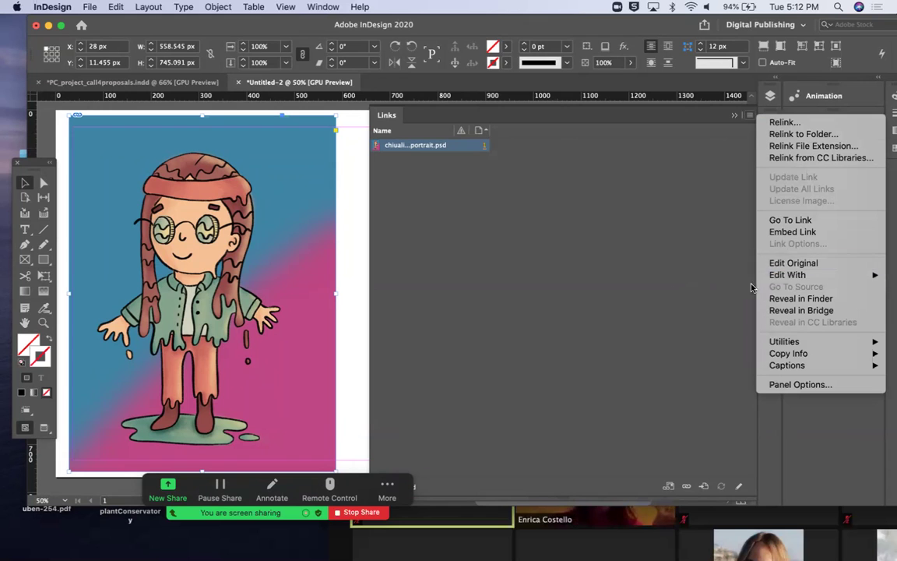
{"action": "left_click", "coordinate": [676, 299]}
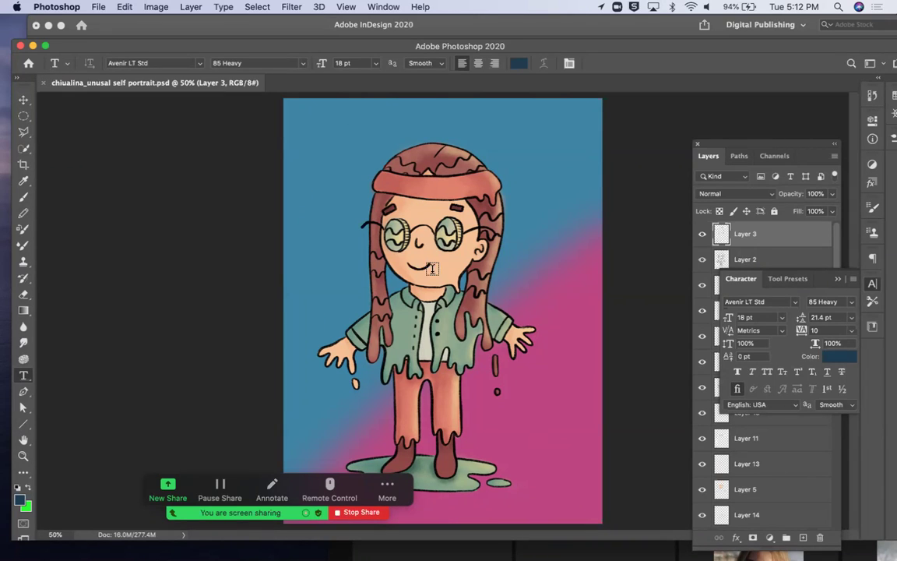
Step: Close chiualina_unusal self portrait.psd in Photoshop without making changes
{"action": "left_click", "coordinate": [43, 82]}
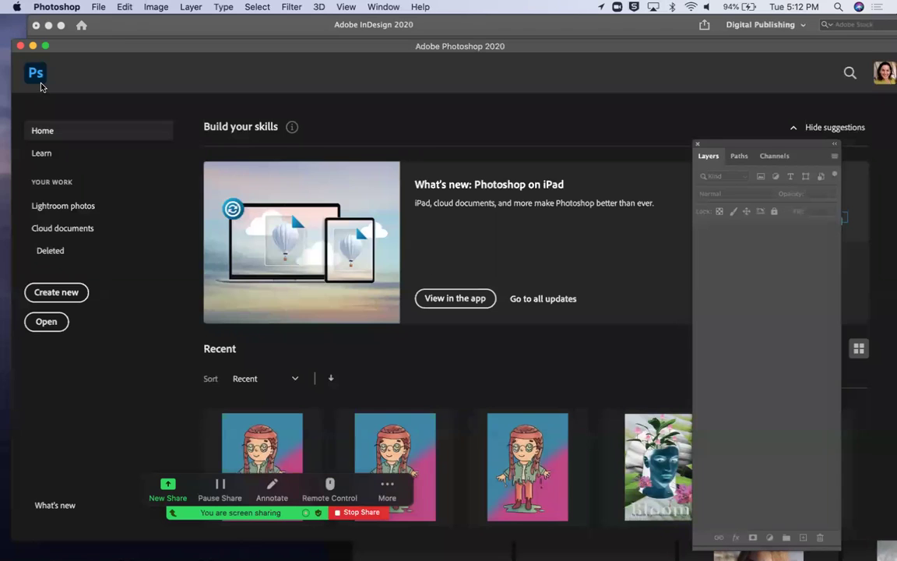
Step: Return to InDesign and collapse the Links panel to see the whole page
{"action": "left_click", "coordinate": [120, 26]}
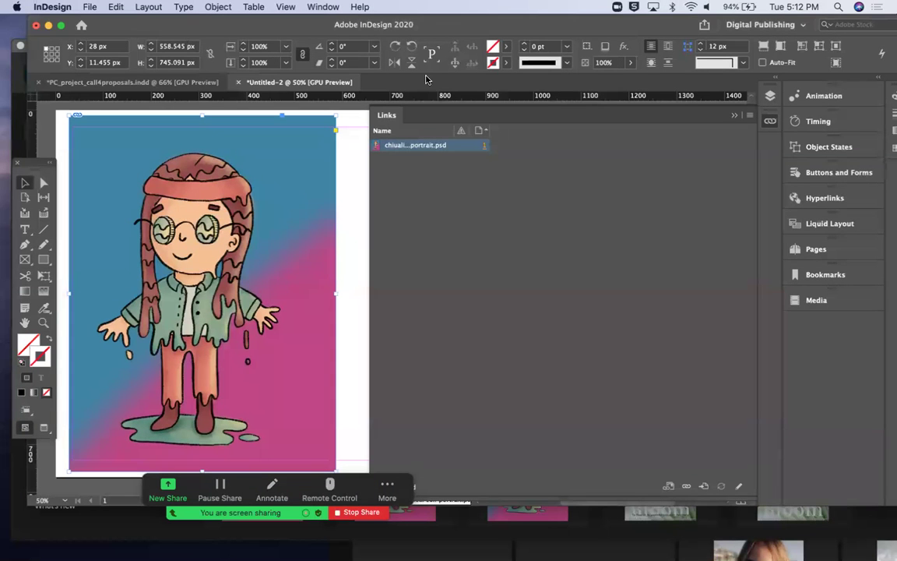
{"action": "left_click", "coordinate": [733, 116]}
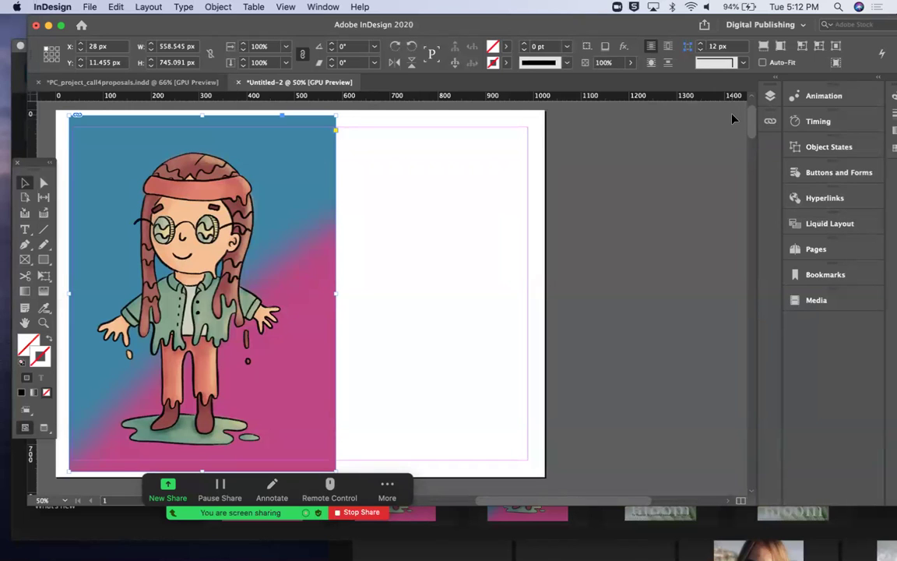
{"action": "scroll", "coordinate": [459, 276], "scroll_direction": "left", "scroll_amount": 5}
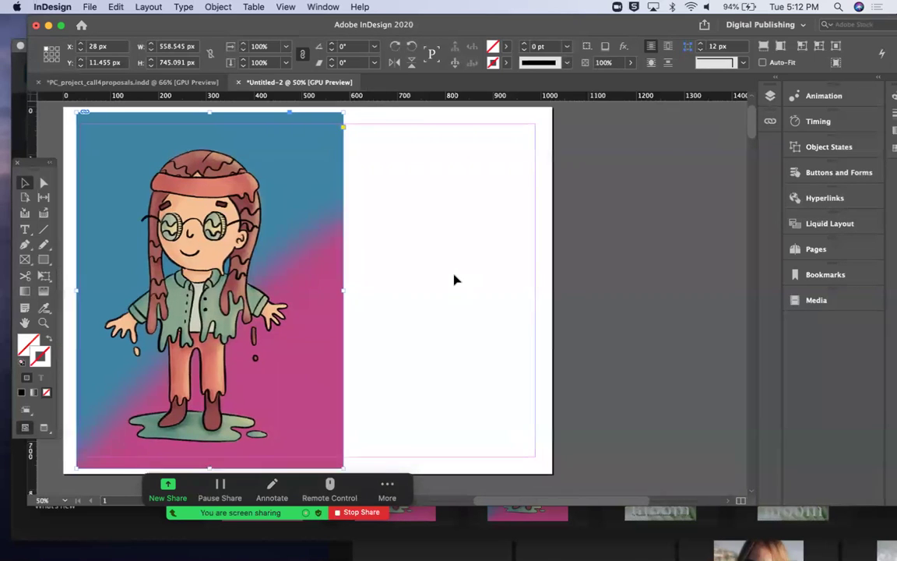
{"action": "scroll", "coordinate": [456, 279], "scroll_direction": "left", "scroll_amount": 3}
{"action": "scroll", "coordinate": [456, 279], "scroll_direction": "down", "scroll_amount": 3}
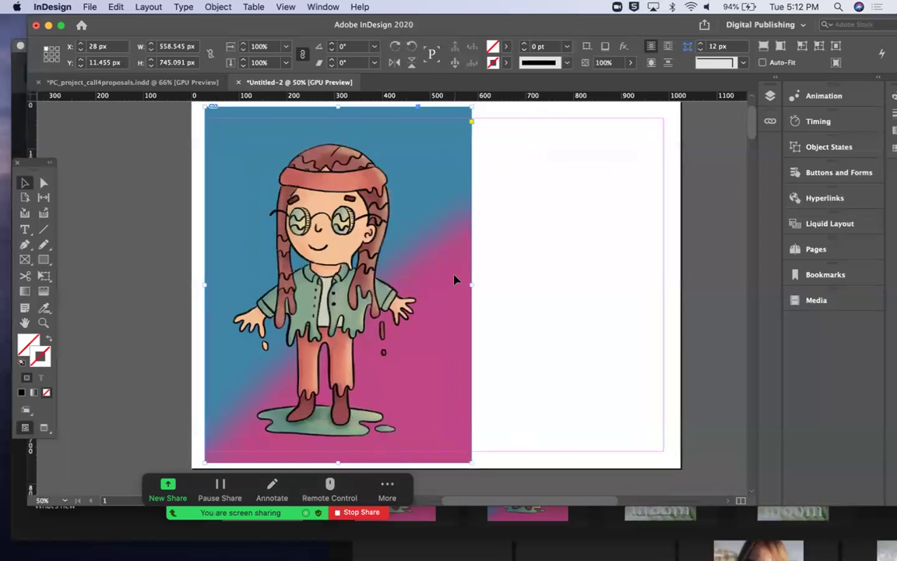
{"action": "scroll", "coordinate": [455, 279], "scroll_direction": "up", "scroll_amount": 3}
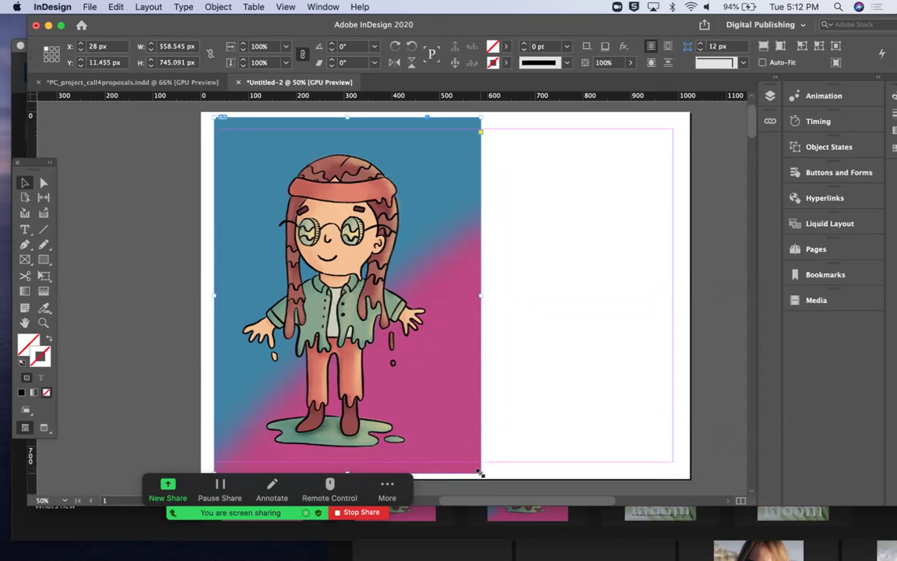
Step: Try cropping the portrait frame and shifting the image within it, undoing both changes
{"action": "left_click_drag", "start_coordinate": [479, 472], "coordinate": [354, 323]}
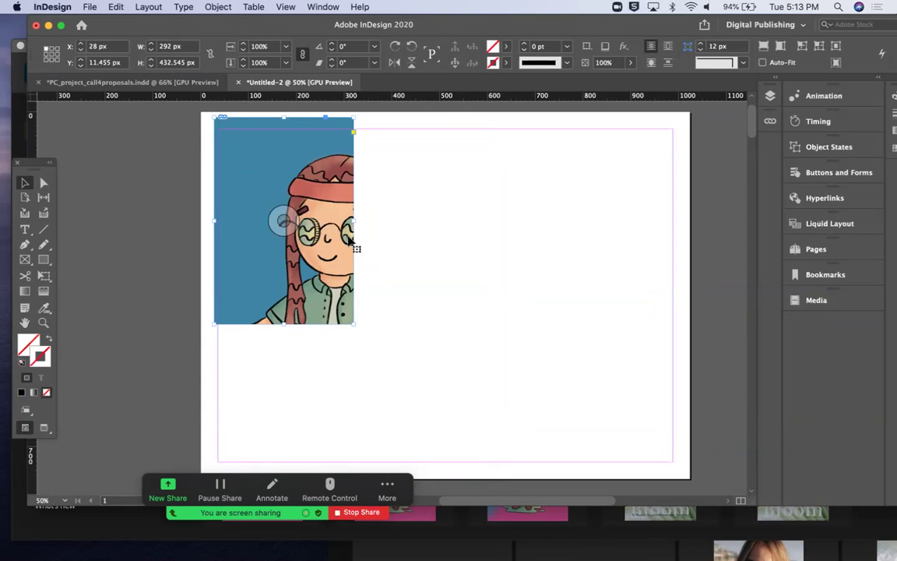
{"action": "key", "text": "super+z"}
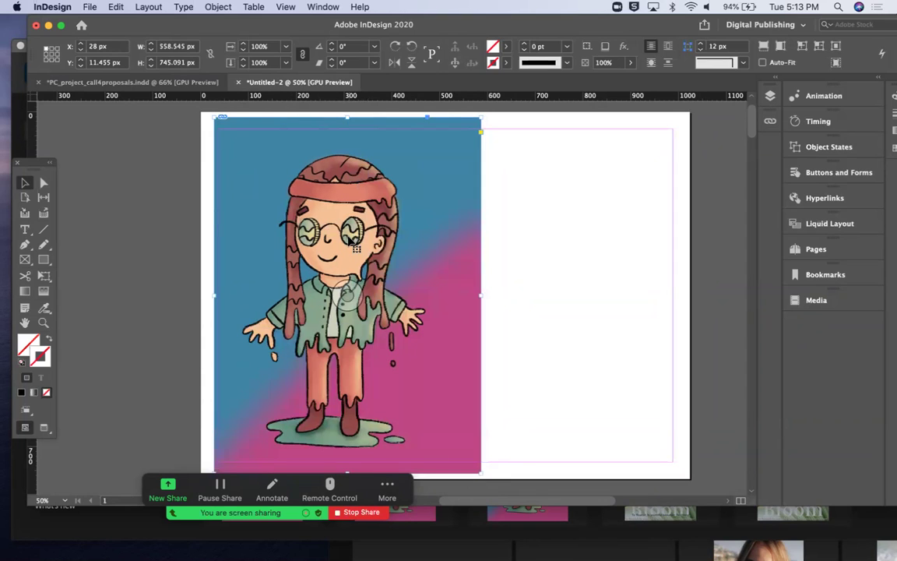
{"action": "left_click", "coordinate": [43, 184]}
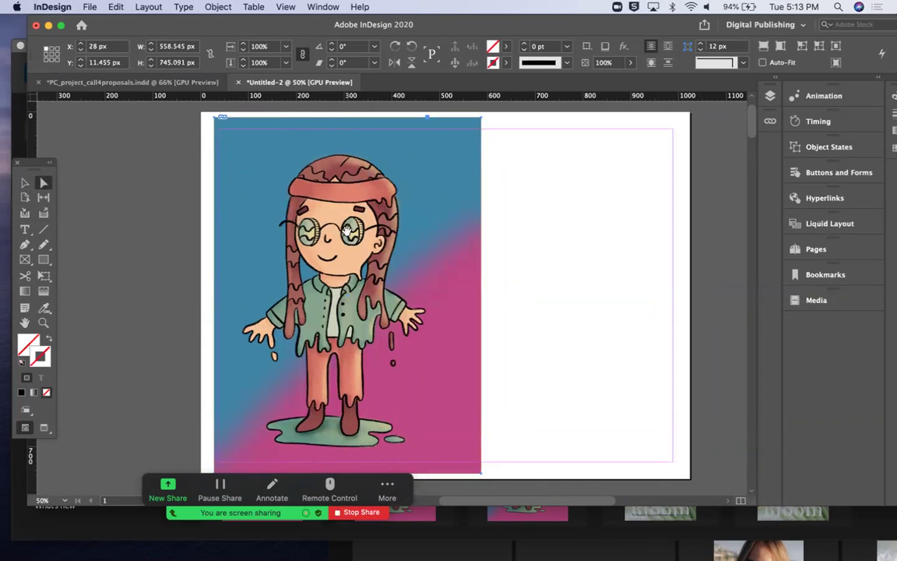
{"action": "left_click", "coordinate": [360, 306]}
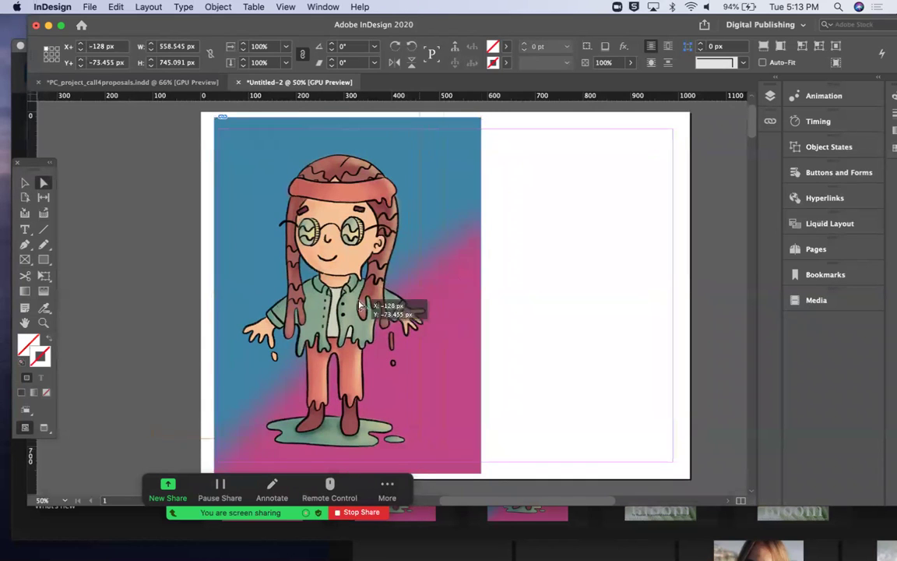
{"action": "left_click_drag", "start_coordinate": [359, 305], "coordinate": [326, 286]}
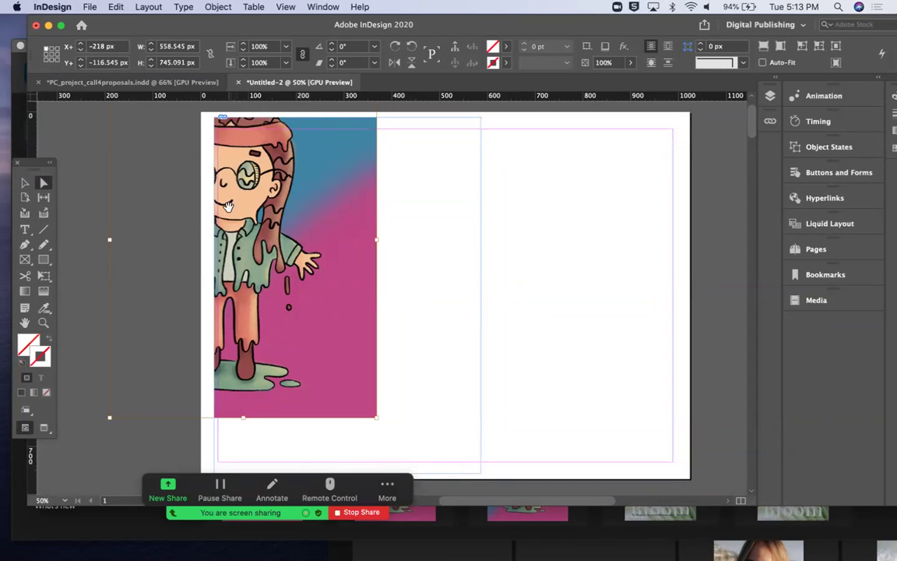
{"action": "key", "text": "super+z"}
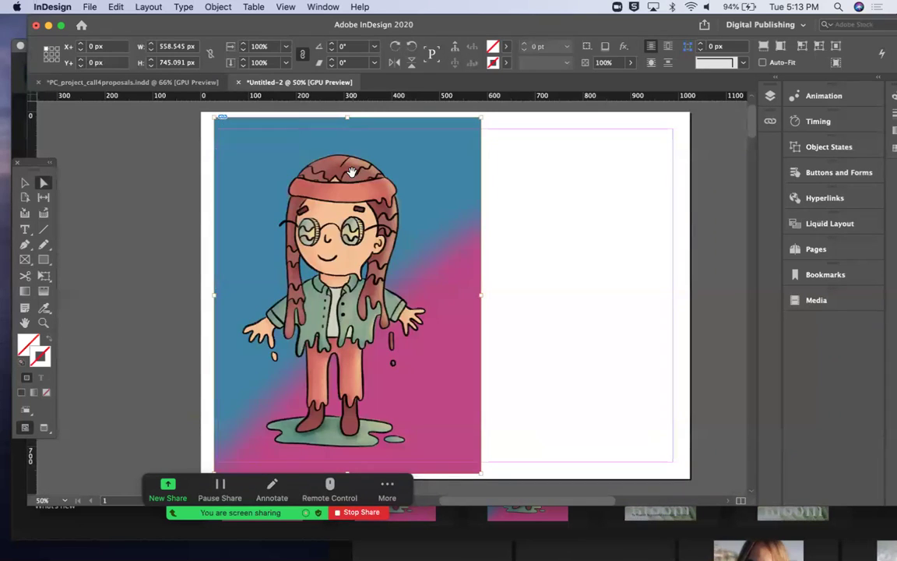
Step: Turn on Auto-Fit, scale the portrait to 324 × 432 px, and move it to the top-right corner
{"action": "key", "text": "v"}
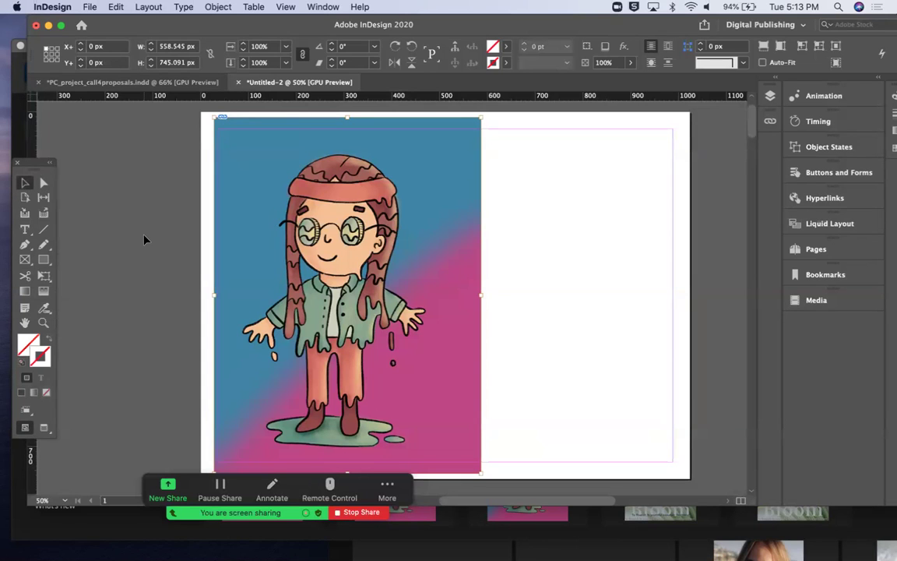
{"action": "left_click", "coordinate": [144, 239]}
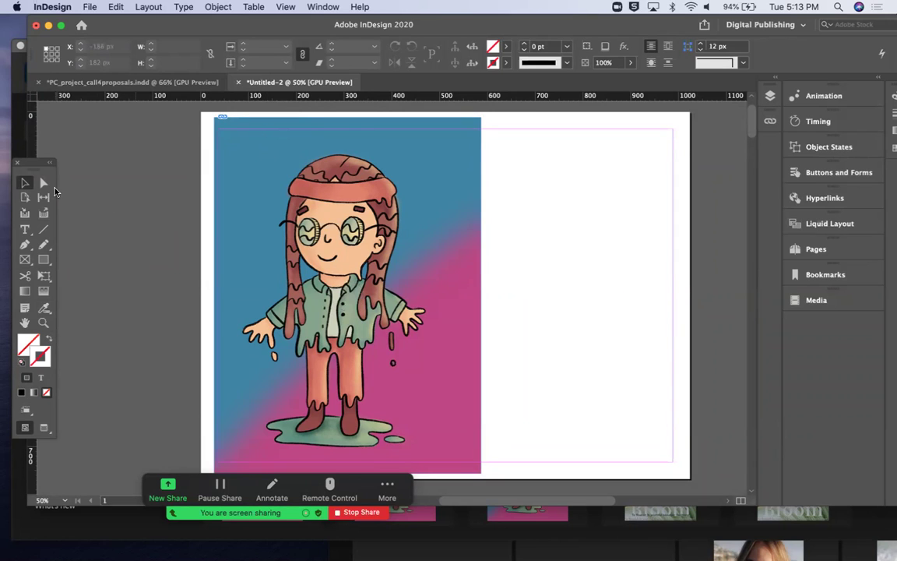
{"action": "left_click", "coordinate": [248, 195]}
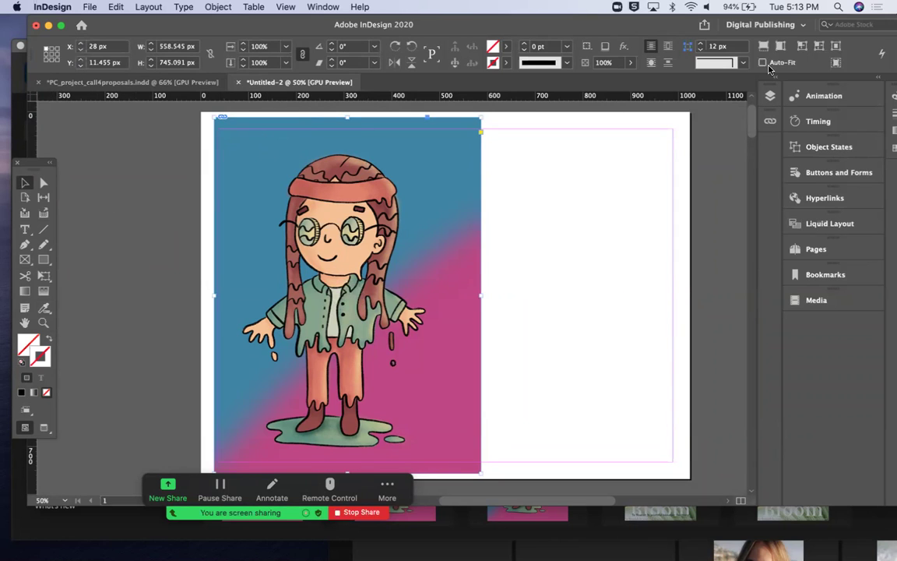
{"action": "left_click", "coordinate": [763, 63]}
{"action": "left_click_drag", "start_coordinate": [479, 472], "coordinate": [373, 366]}
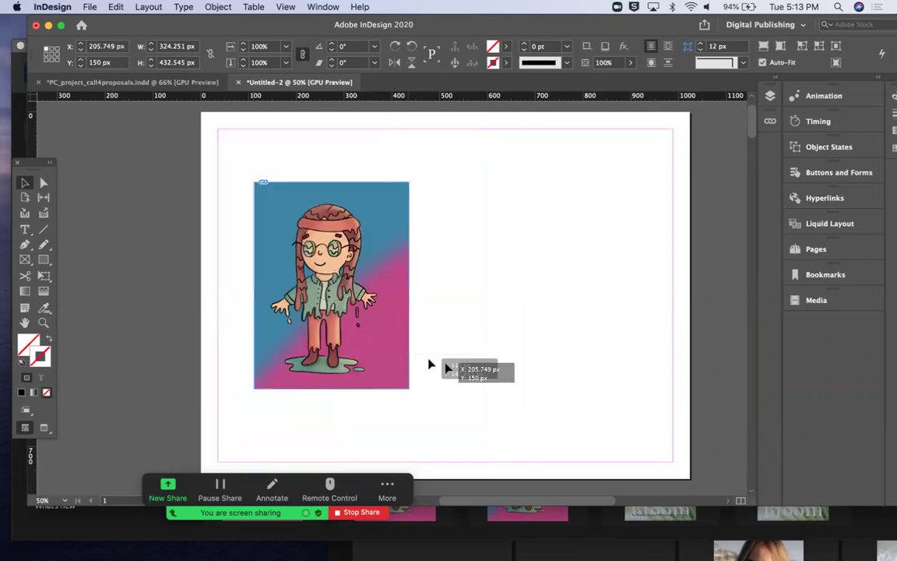
{"action": "left_click_drag", "start_coordinate": [430, 364], "coordinate": [475, 373]}
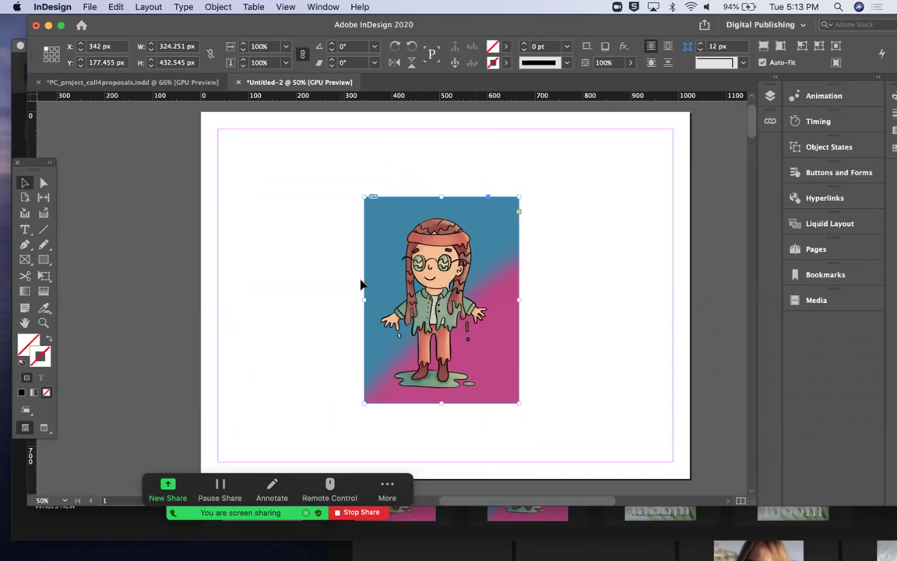
{"action": "left_click_drag", "start_coordinate": [399, 240], "coordinate": [552, 173]}
Step: Draw a text frame on the page's left and import design_of_virtual_characters.docx into it
{"action": "left_click", "coordinate": [24, 229]}
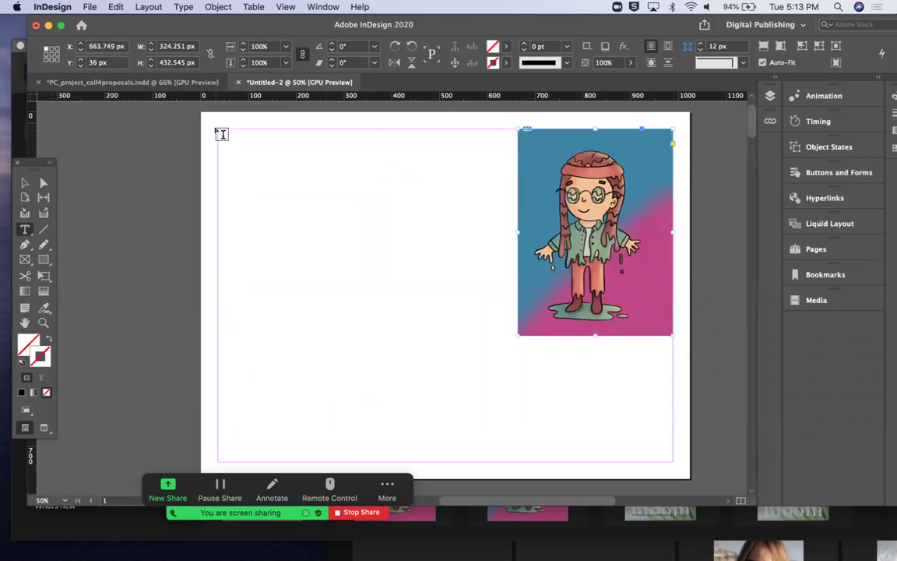
{"action": "left_click_drag", "start_coordinate": [219, 131], "coordinate": [492, 460]}
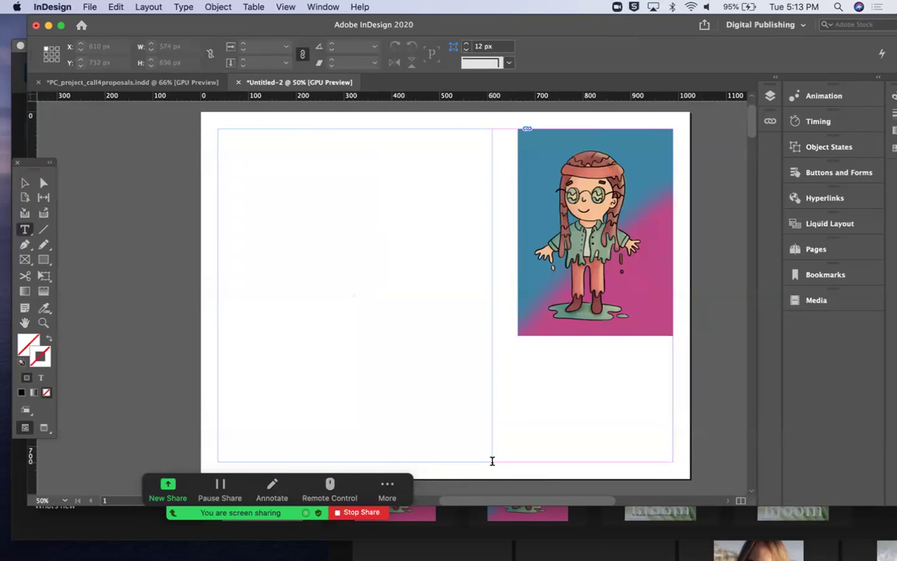
{"action": "key", "text": "super+d"}
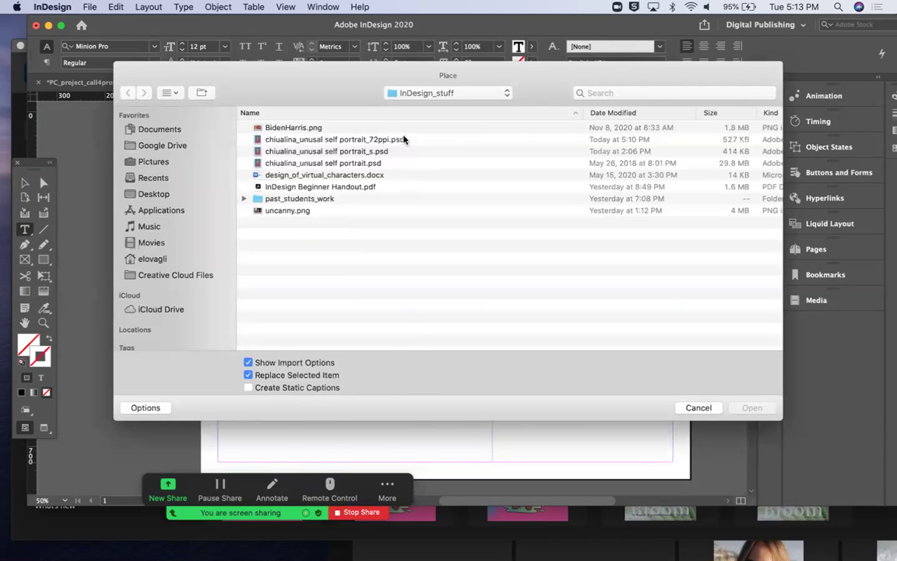
{"action": "left_click", "coordinate": [273, 175]}
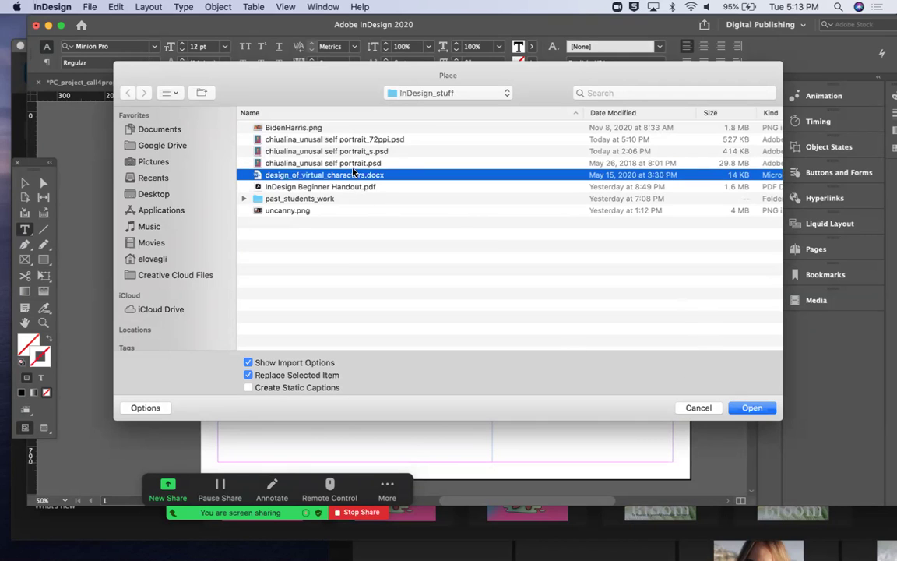
{"action": "left_click", "coordinate": [749, 408]}
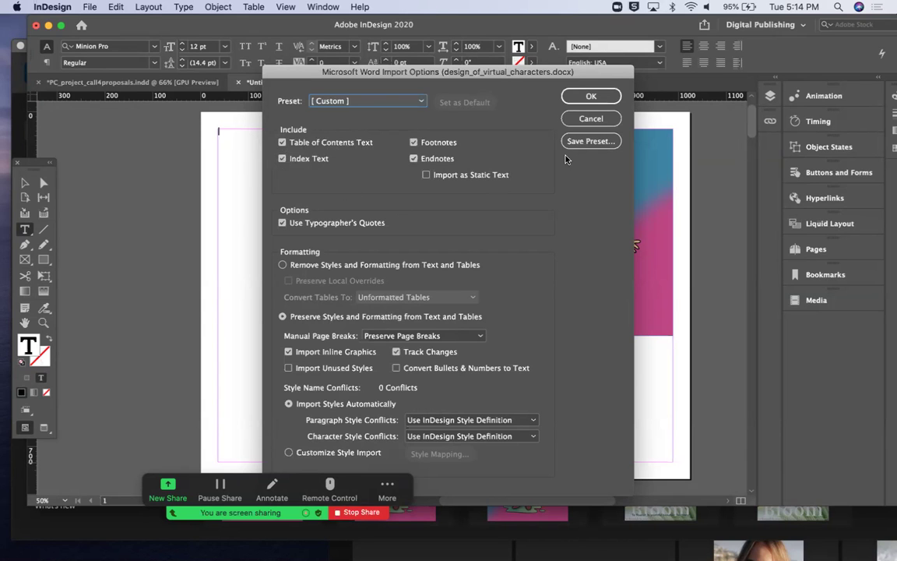
{"action": "left_click", "coordinate": [589, 96]}
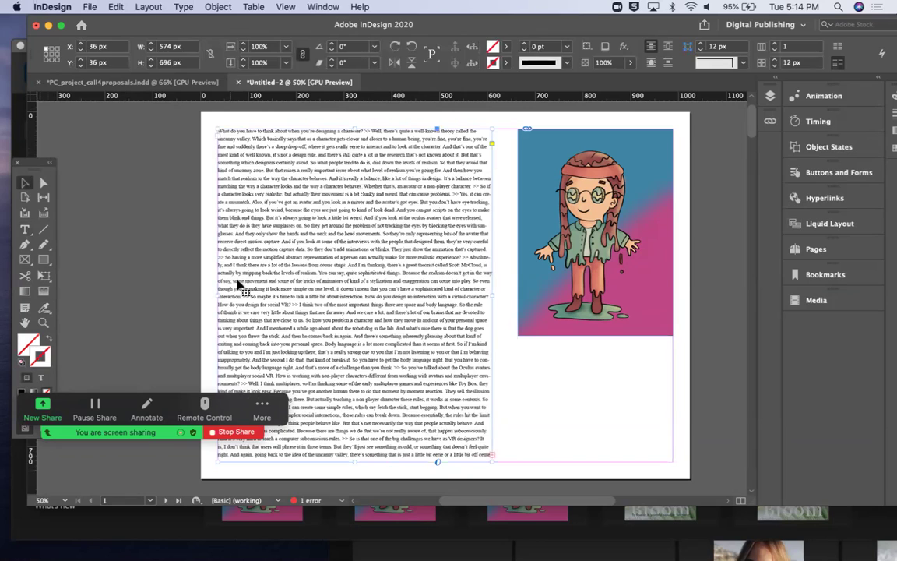
Step: Load the frame's overset text and check it at 100% zoom before fitting the page
{"action": "left_click", "coordinate": [492, 453]}
{"action": "key", "text": "super+1"}
{"action": "scroll", "coordinate": [408, 442], "scroll_direction": "down", "scroll_amount": 10}
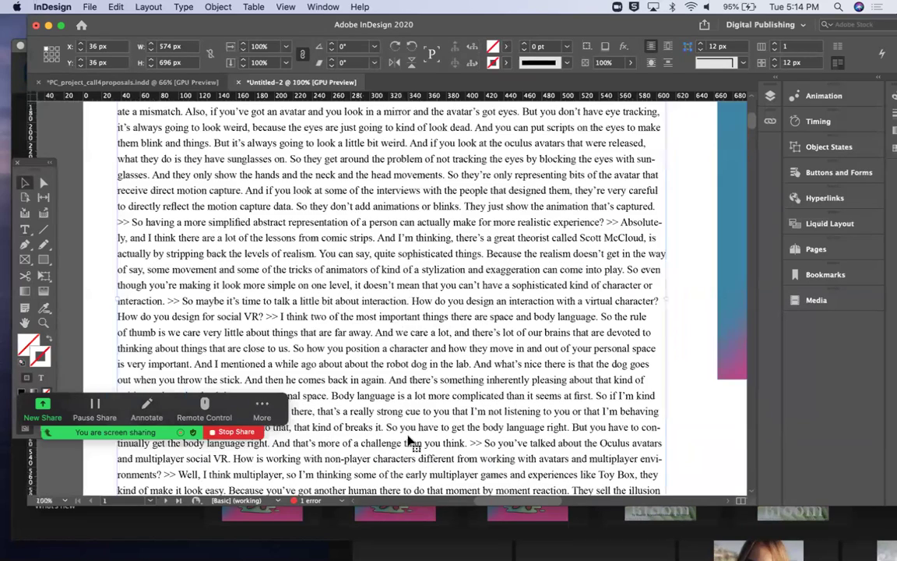
{"action": "scroll", "coordinate": [408, 441], "scroll_direction": "right", "scroll_amount": 2}
{"action": "scroll", "coordinate": [411, 442], "scroll_direction": "down", "scroll_amount": 2}
{"action": "scroll", "coordinate": [411, 443], "scroll_direction": "right", "scroll_amount": 1}
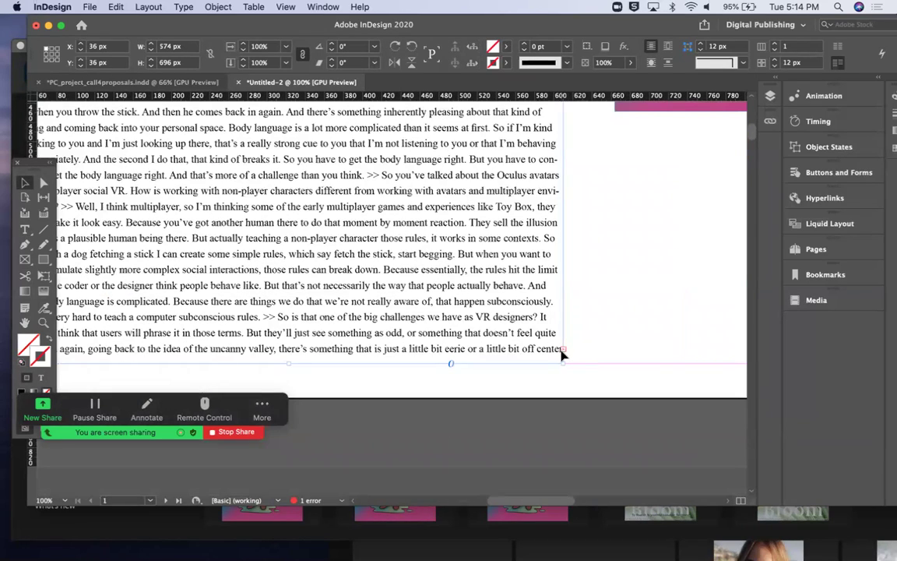
{"action": "key", "text": "super+0"}
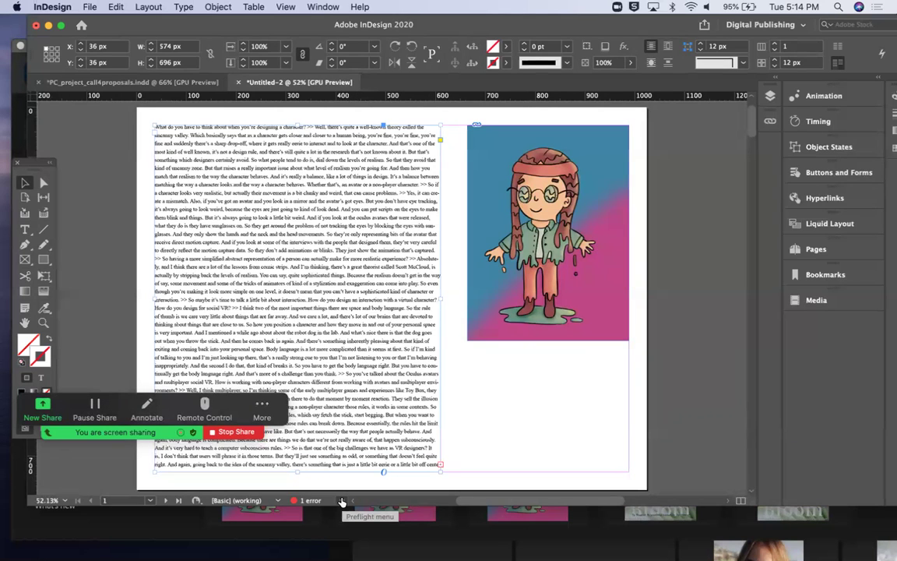
Step: Use the Preflight error report to locate the overset text frame on page 1
{"action": "left_click", "coordinate": [342, 501]}
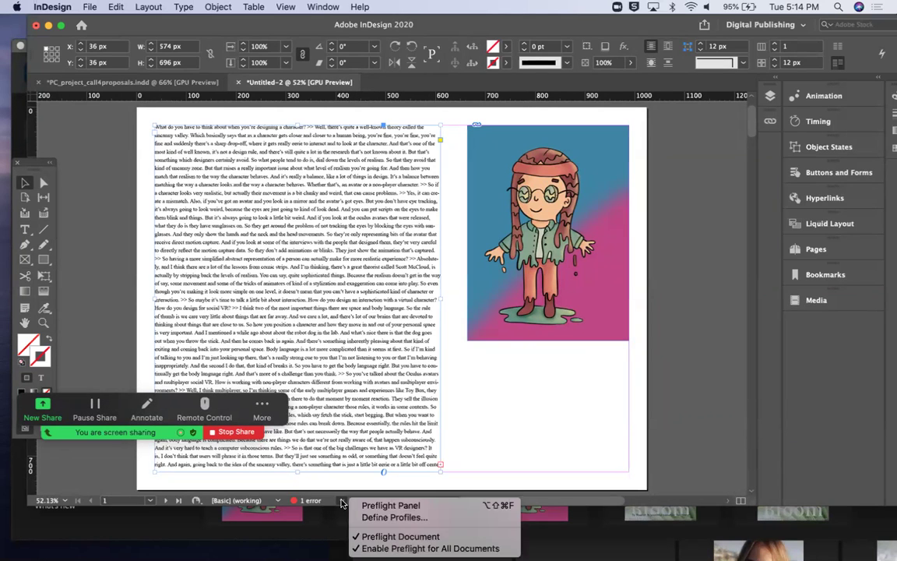
{"action": "left_click", "coordinate": [386, 504]}
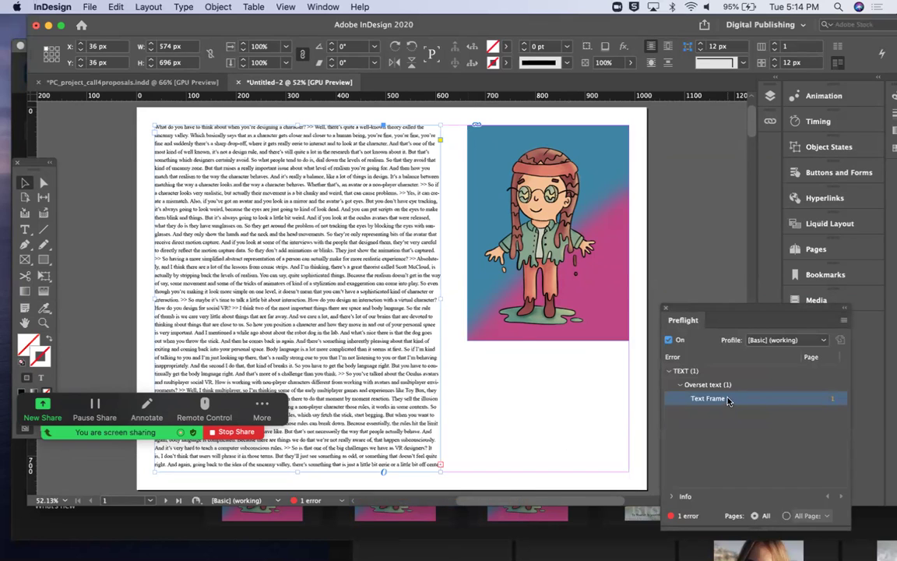
{"action": "left_click", "coordinate": [681, 386]}
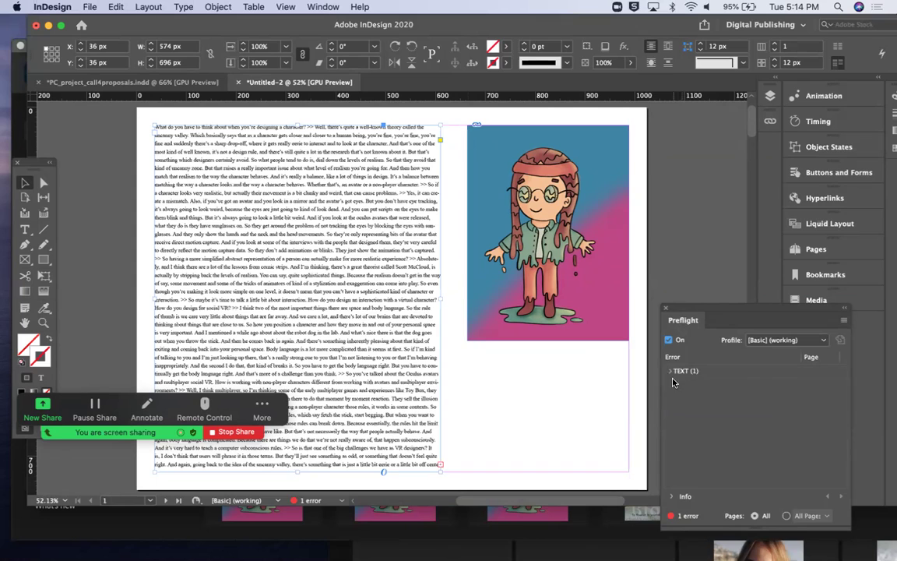
{"action": "left_click", "coordinate": [681, 385]}
{"action": "left_click", "coordinate": [827, 398]}
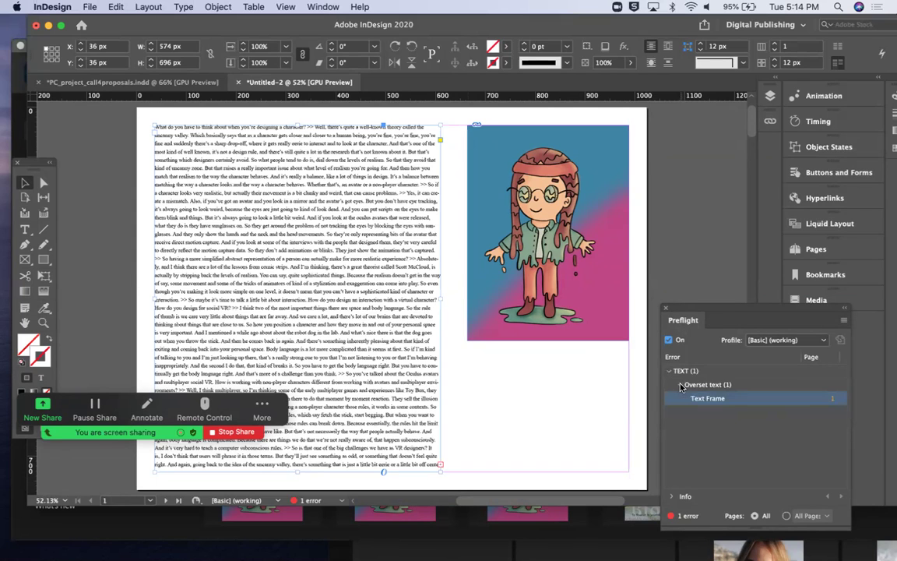
{"action": "double_click", "coordinate": [830, 400]}
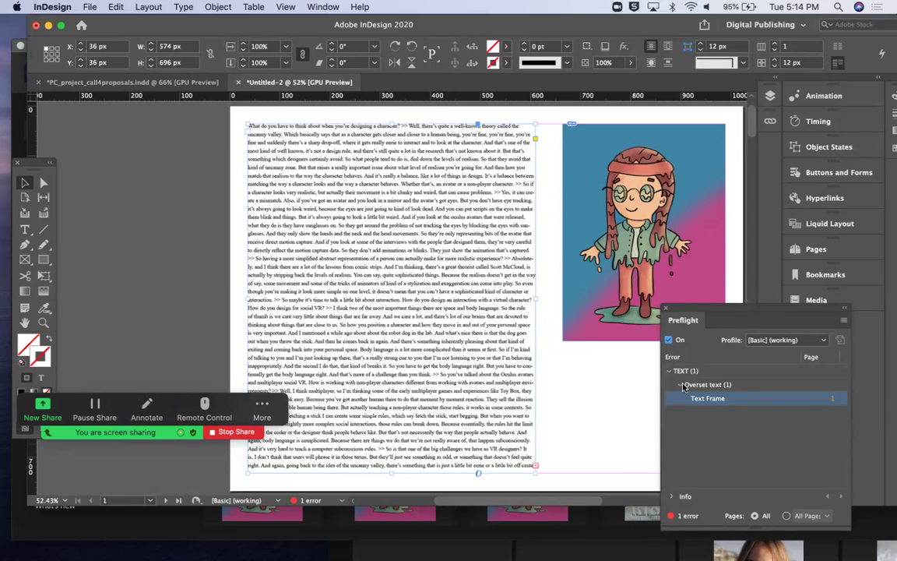
{"action": "left_click", "coordinate": [666, 313]}
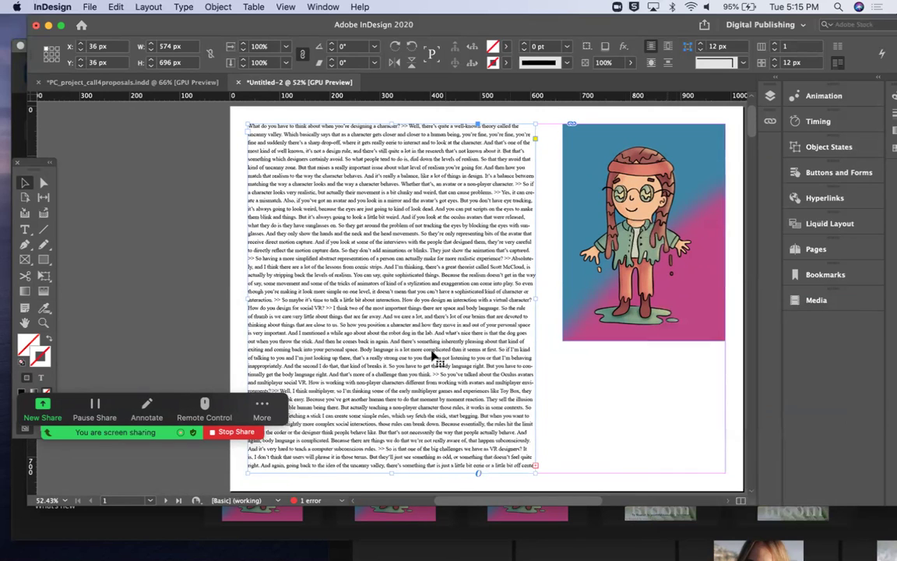
{"action": "scroll", "coordinate": [431, 350], "scroll_direction": "down", "scroll_amount": 5}
{"action": "scroll", "coordinate": [432, 355], "scroll_direction": "down", "scroll_amount": 10}
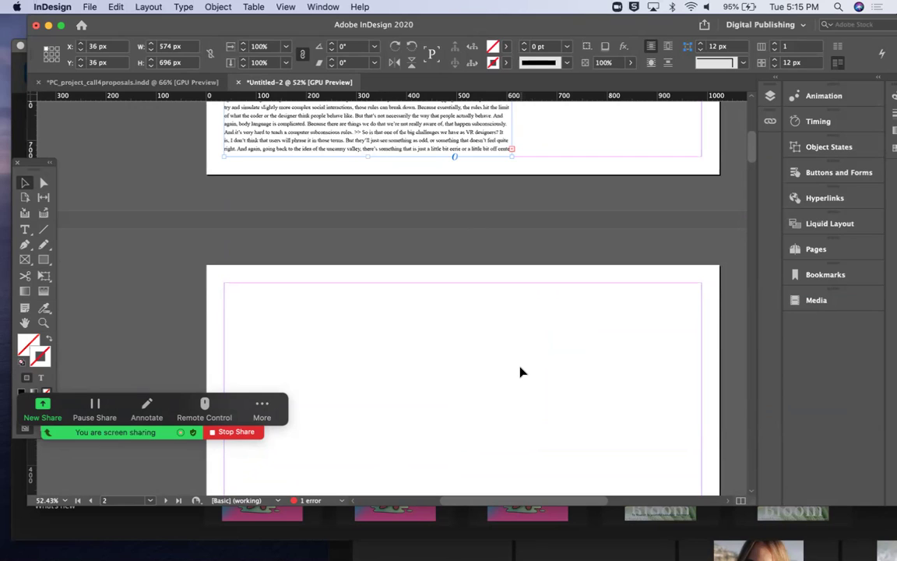
Step: Flow the overset text from the frame's out-port into a new frame on page 2
{"action": "left_click", "coordinate": [44, 184]}
{"action": "left_click", "coordinate": [25, 183]}
{"action": "left_click", "coordinate": [43, 182]}
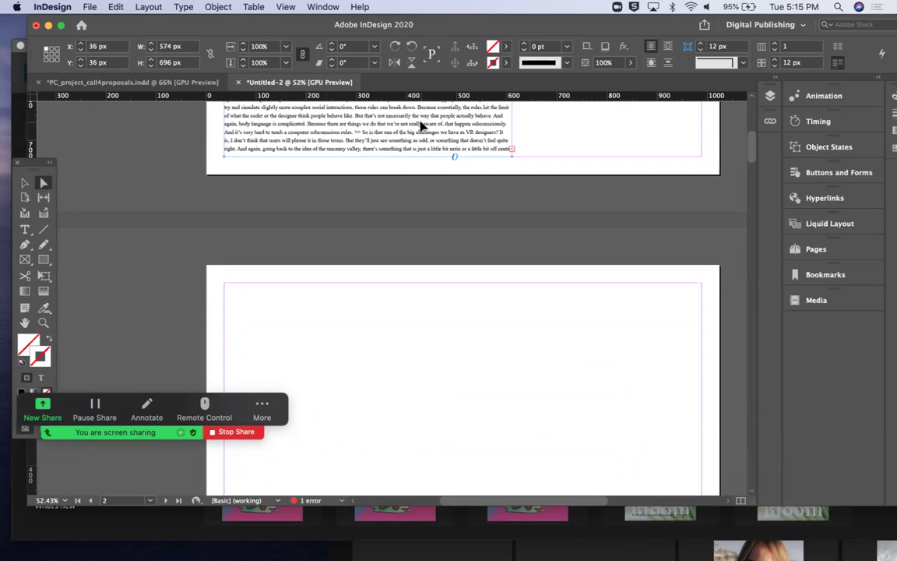
{"action": "left_click", "coordinate": [512, 149]}
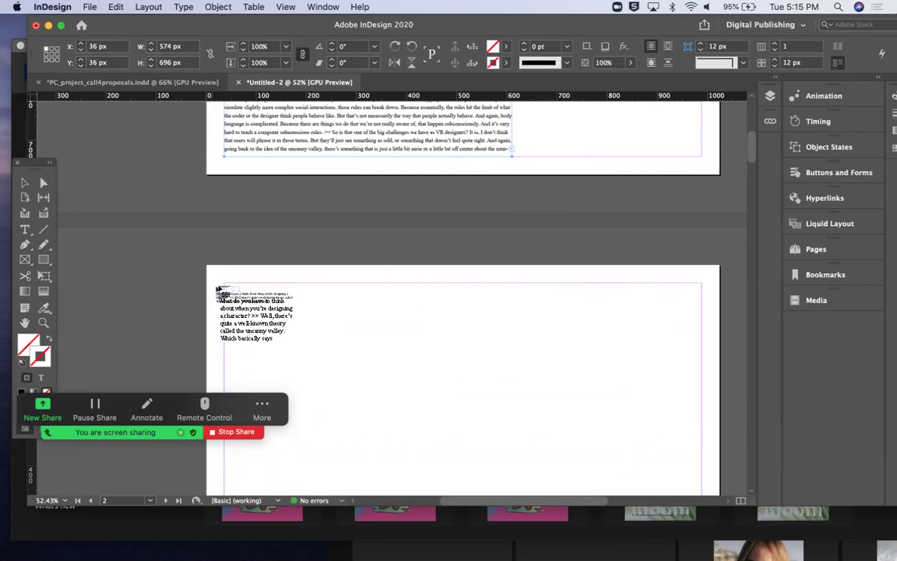
{"action": "left_click", "coordinate": [228, 285]}
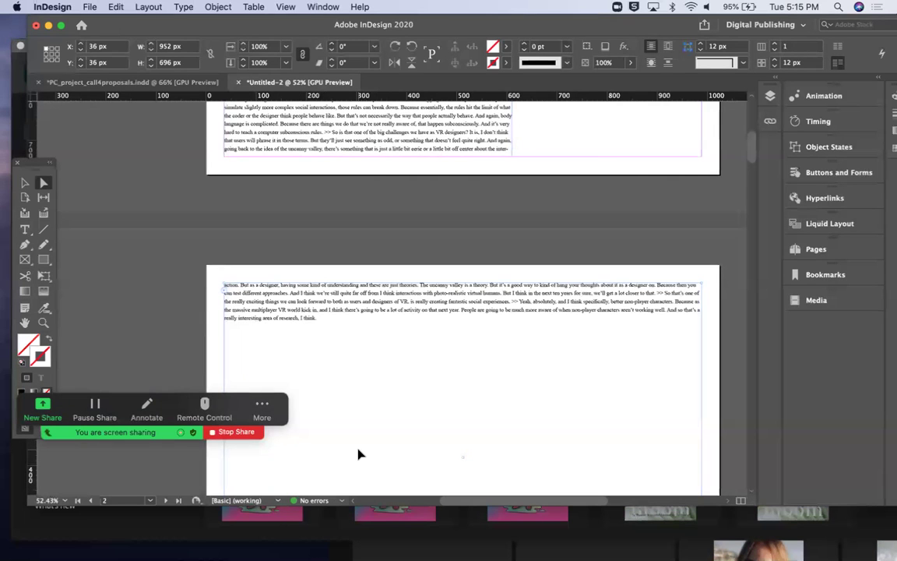
{"action": "key", "text": "super+minus"}
{"action": "scroll", "coordinate": [376, 387], "scroll_direction": "up", "scroll_amount": 5}
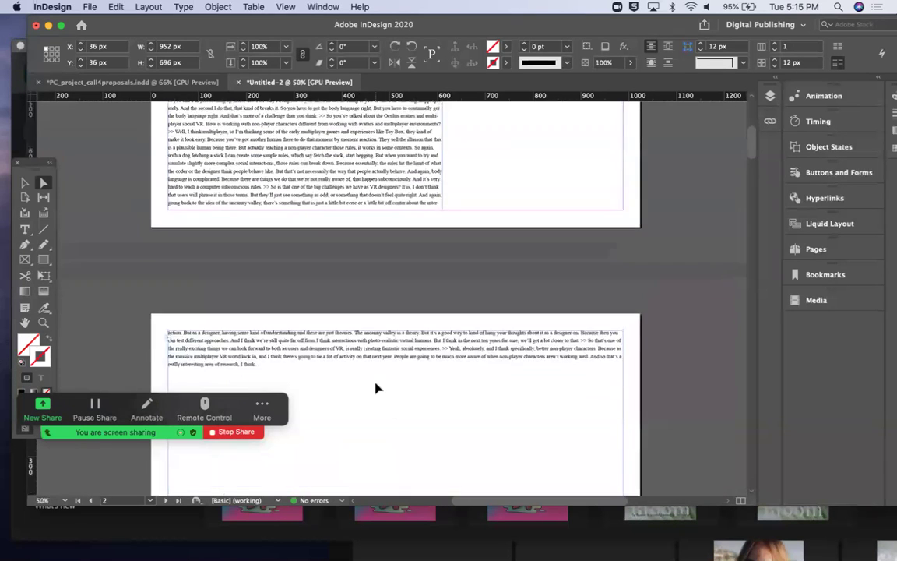
Step: Select text in the story with the Type tool and dismiss the Flash Player installer window
{"action": "scroll", "coordinate": [376, 386], "scroll_direction": "up", "scroll_amount": 4}
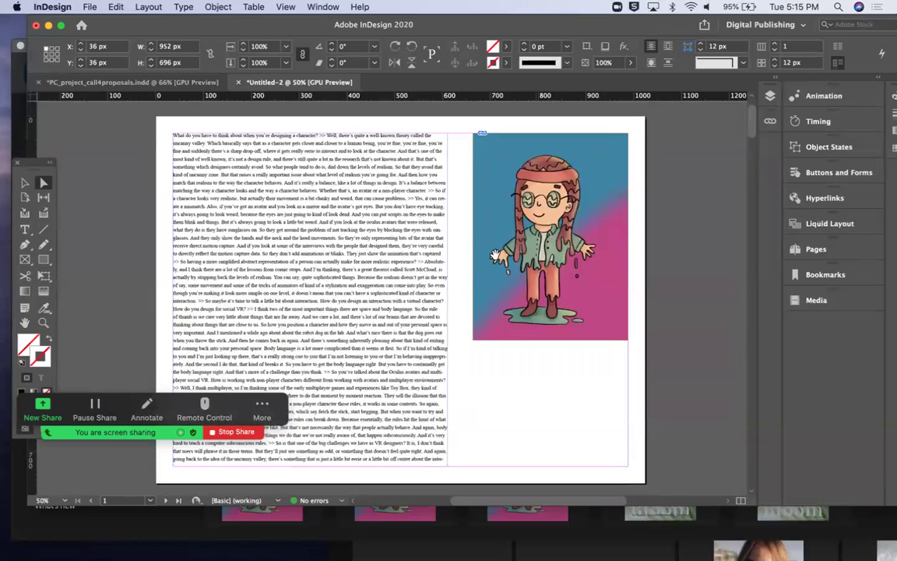
{"action": "left_click", "coordinate": [24, 182]}
{"action": "left_click", "coordinate": [483, 242]}
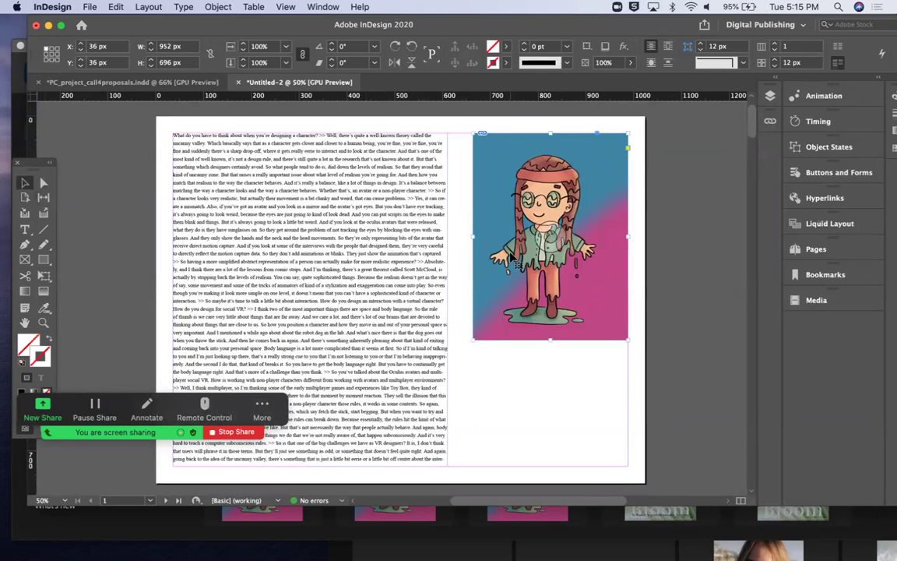
{"action": "left_click", "coordinate": [251, 204]}
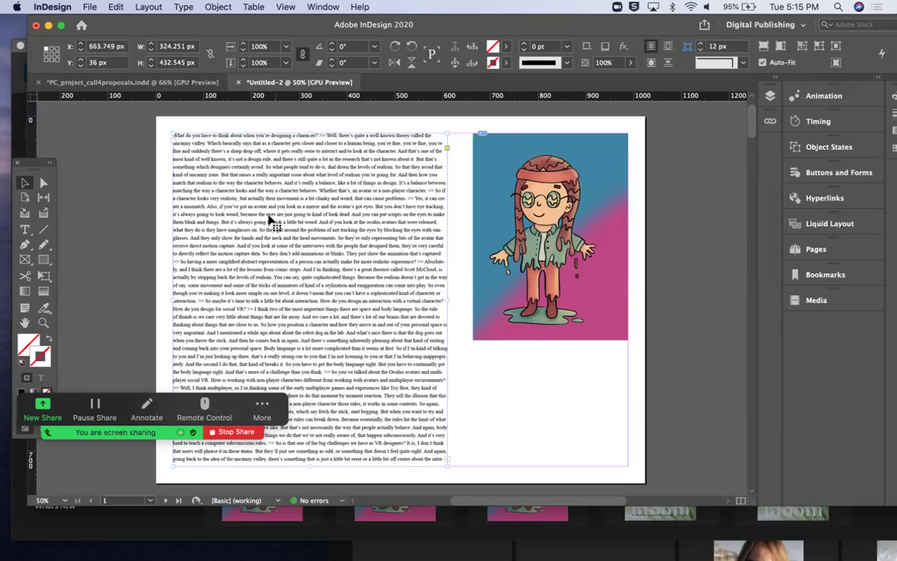
{"action": "left_click", "coordinate": [24, 229]}
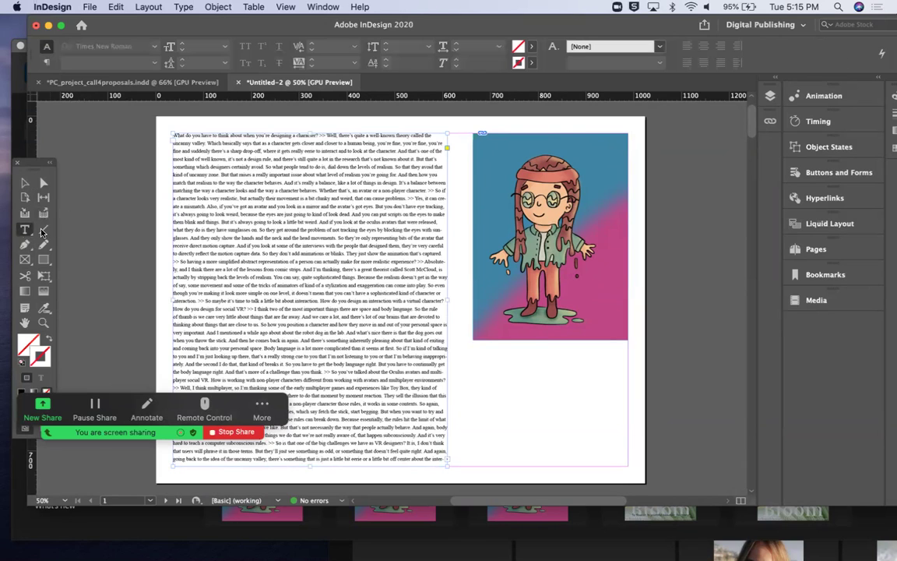
{"action": "double_click", "coordinate": [237, 201]}
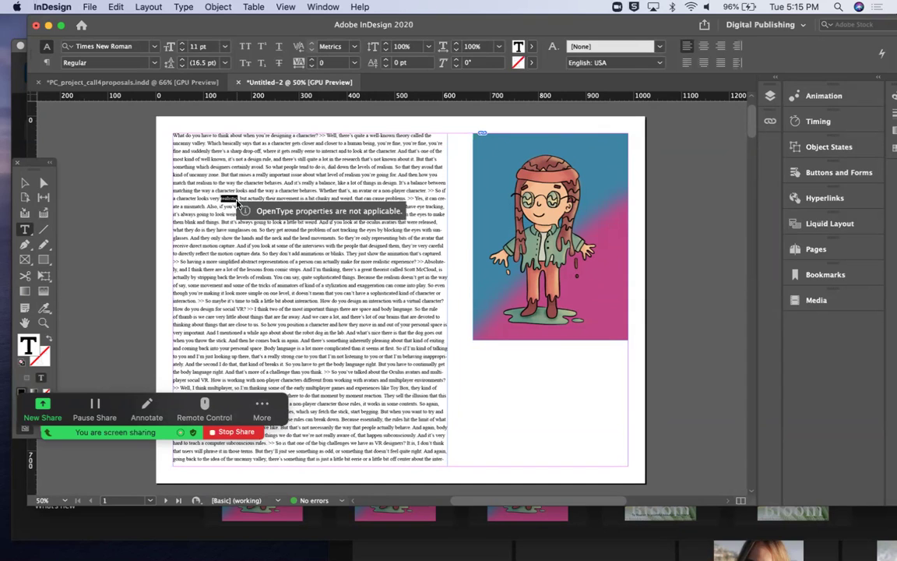
{"action": "triple_click", "coordinate": [228, 195]}
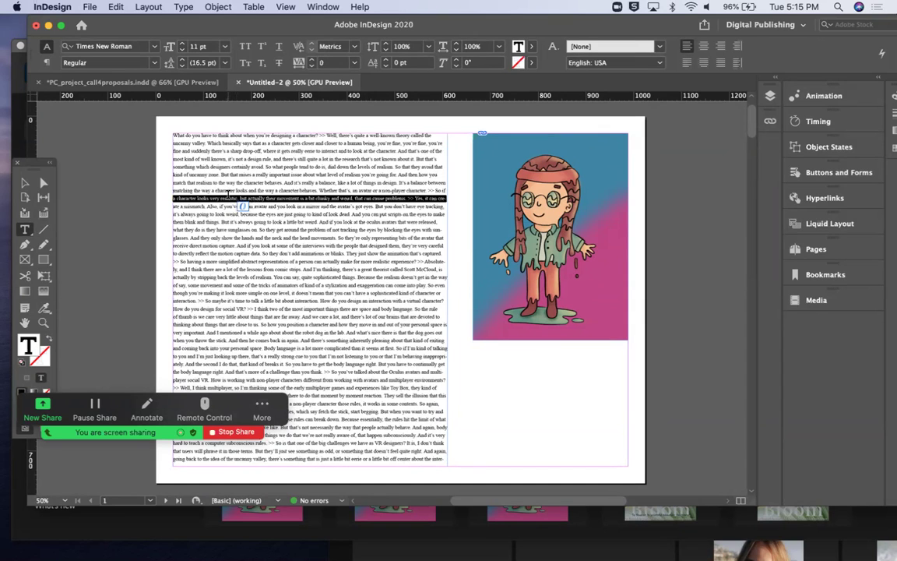
{"action": "left_click", "coordinate": [286, 131]}
{"action": "left_click", "coordinate": [413, 199], "text": "shift"}
Step: Select the entire story and set it in Avenir Book
{"action": "key", "text": "super+a"}
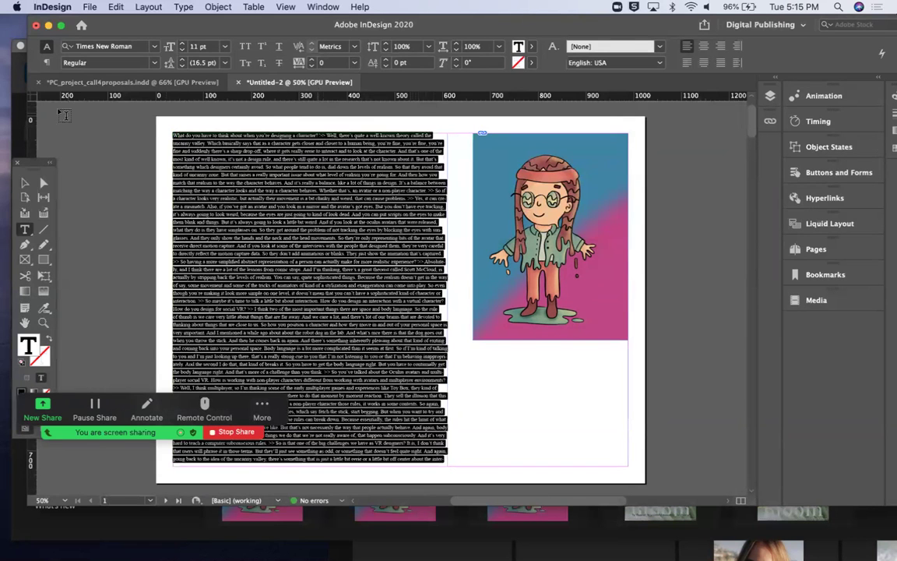
{"action": "left_click", "coordinate": [115, 47]}
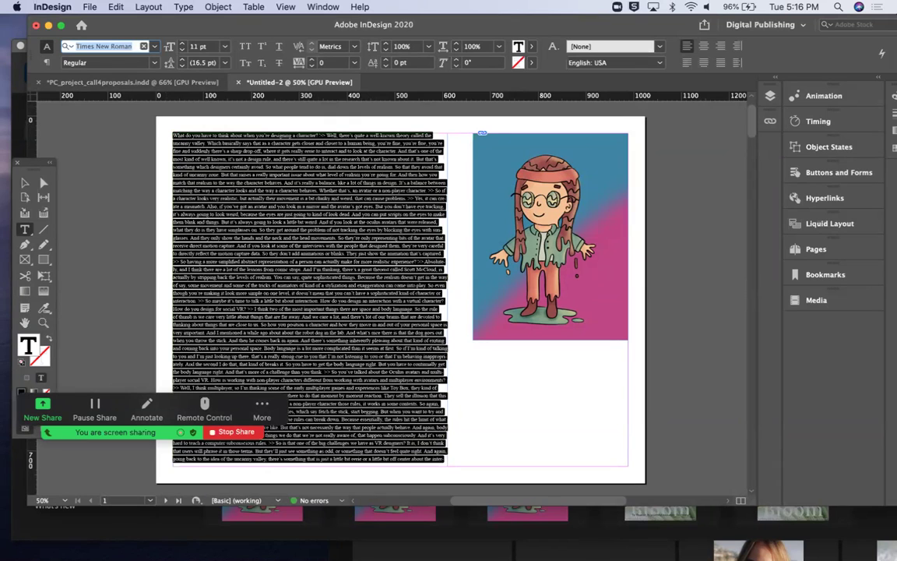
{"action": "type", "text": "avenir"}
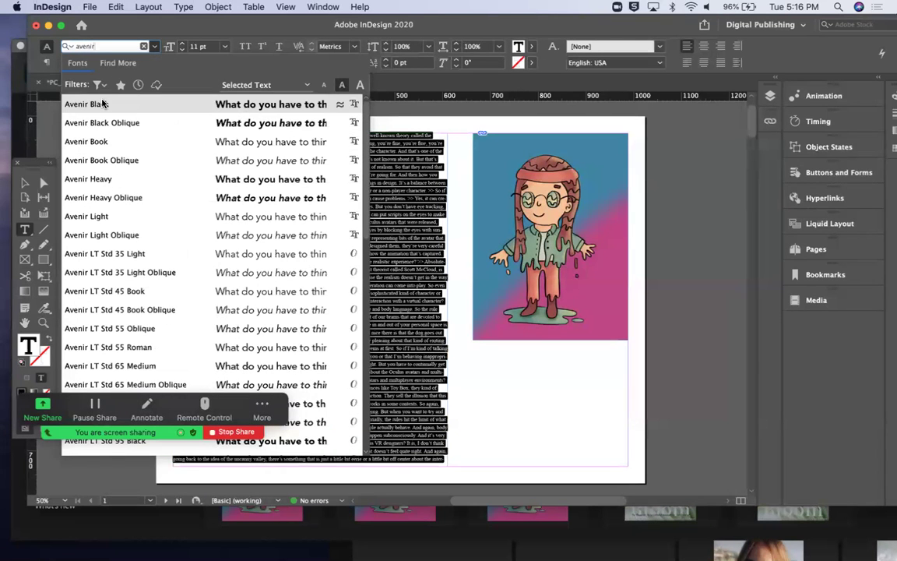
{"action": "left_click", "coordinate": [106, 142]}
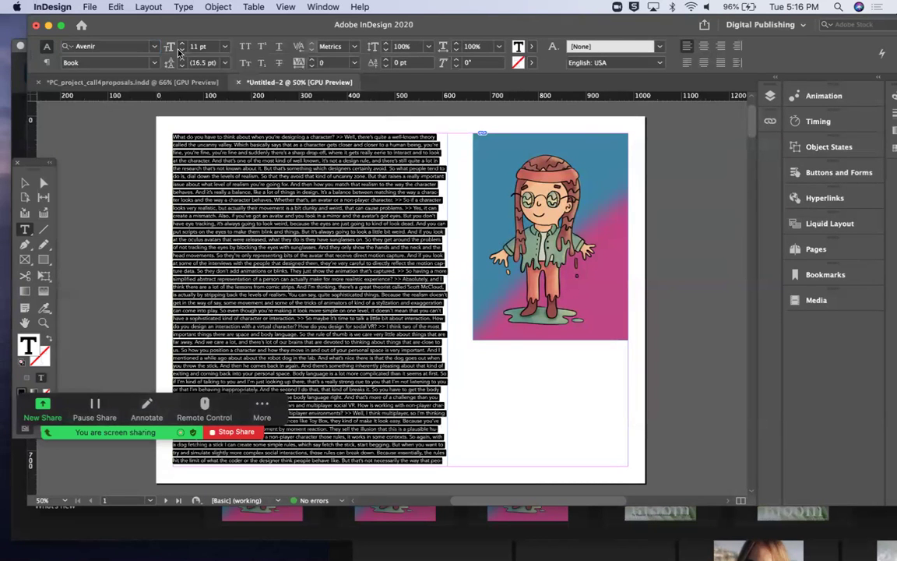
Step: Set the text to 12 pt with 22 pt leading, briefly testing other leading and tracking values
{"action": "left_click", "coordinate": [182, 43]}
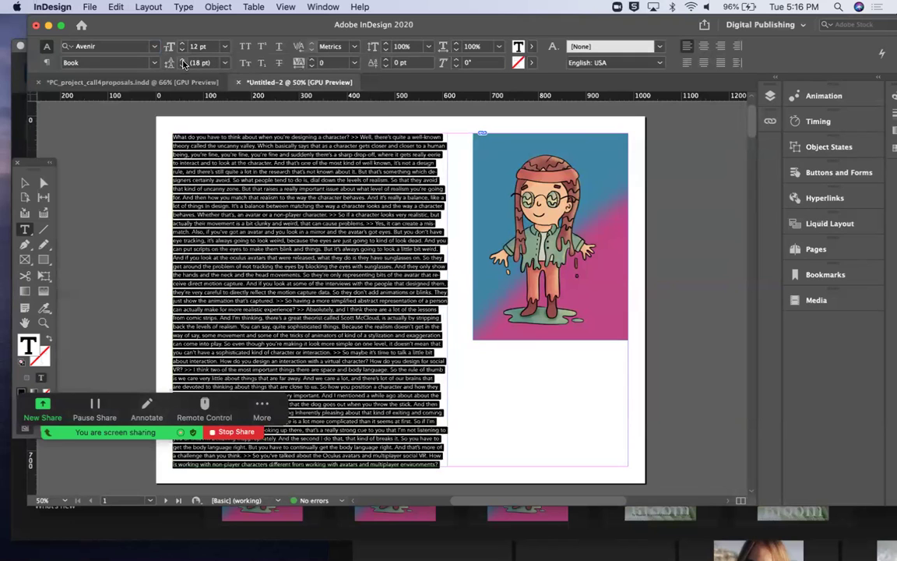
{"action": "left_click", "coordinate": [183, 60]}
{"action": "left_click", "coordinate": [183, 60]}
{"action": "left_click", "coordinate": [182, 60]}
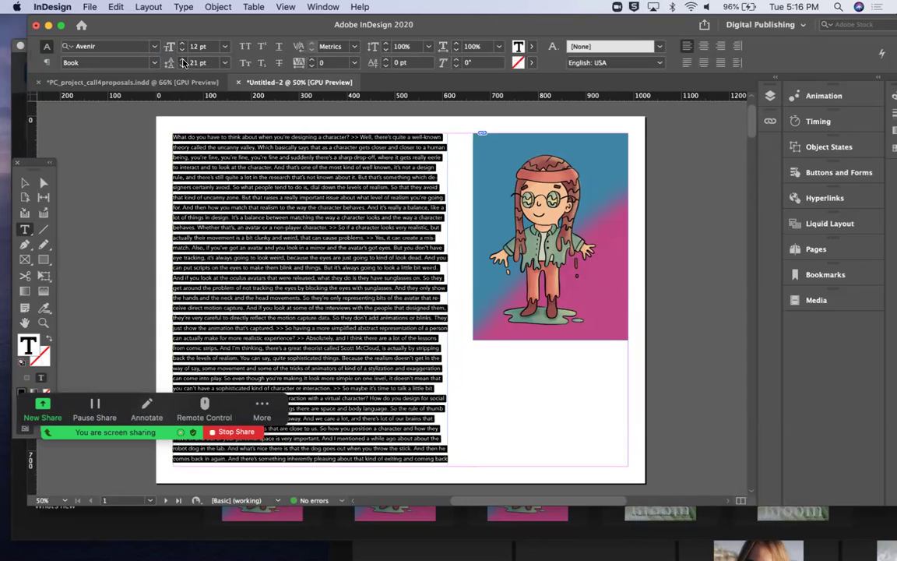
{"action": "left_click", "coordinate": [182, 60]}
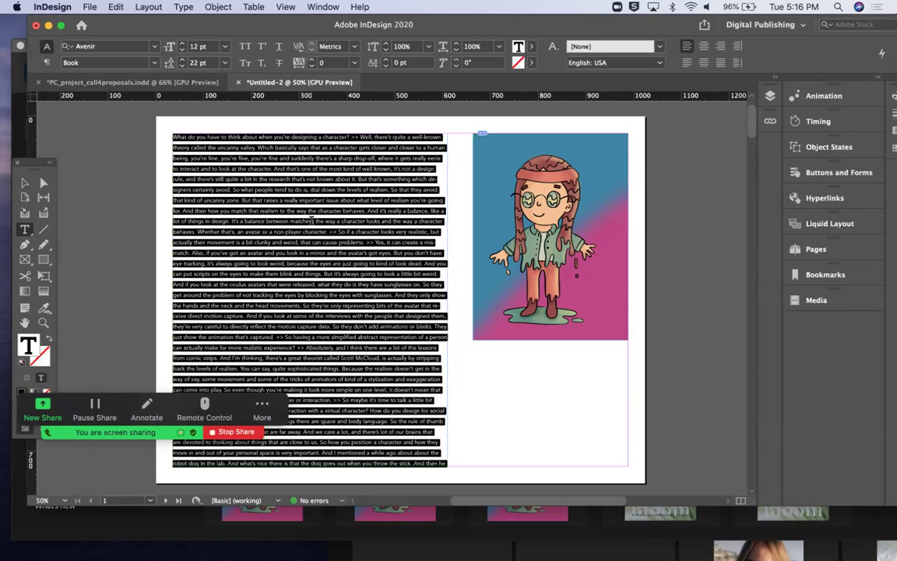
{"action": "key", "text": "alt+Down"}
{"action": "key", "text": "alt+Down"}
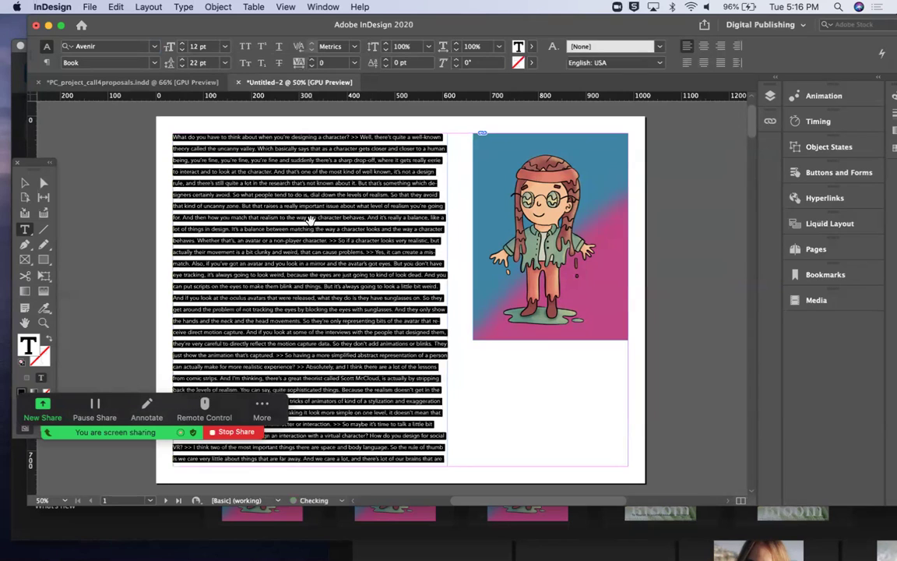
{"action": "key", "text": "alt+Up"}
{"action": "key", "text": "alt+Up"}
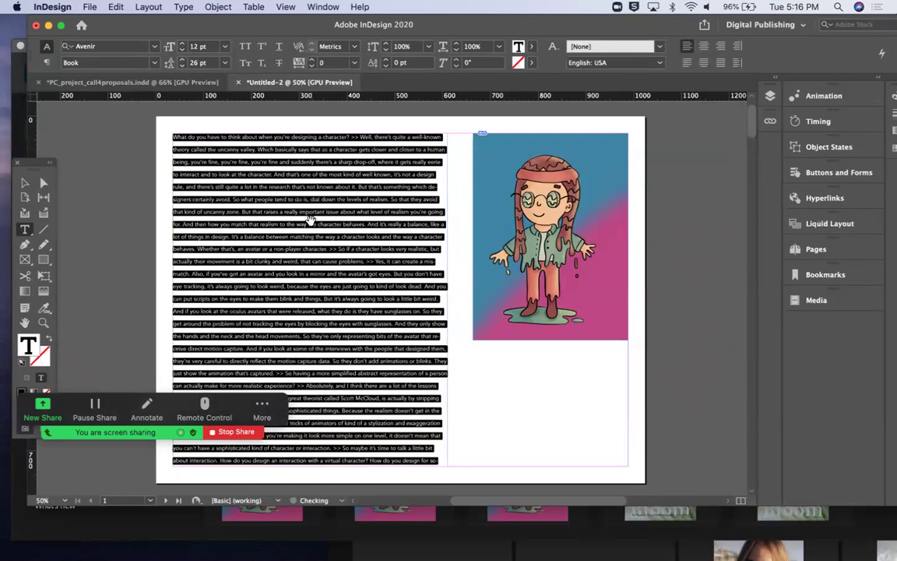
{"action": "key", "text": "alt+Right"}
{"action": "key", "text": "alt+Right"}
{"action": "key", "text": "alt+Right"}
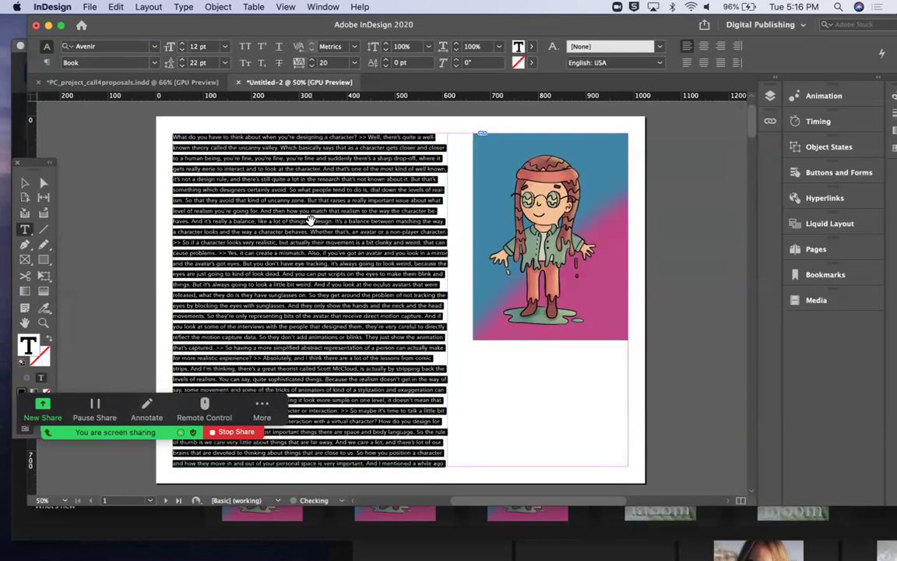
{"action": "key", "text": "alt+Left"}
{"action": "key", "text": "alt+Left"}
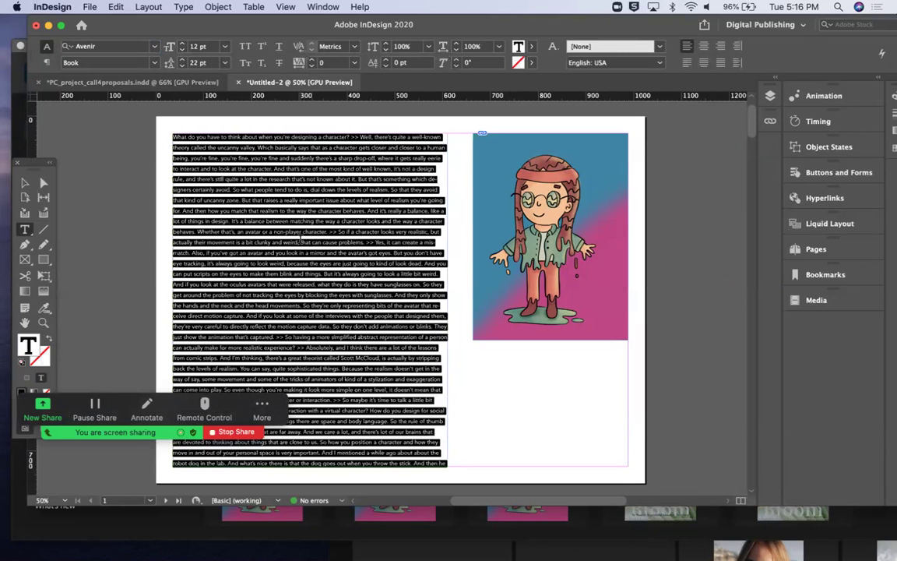
{"action": "scroll", "coordinate": [315, 231], "scroll_direction": "down", "scroll_amount": 5}
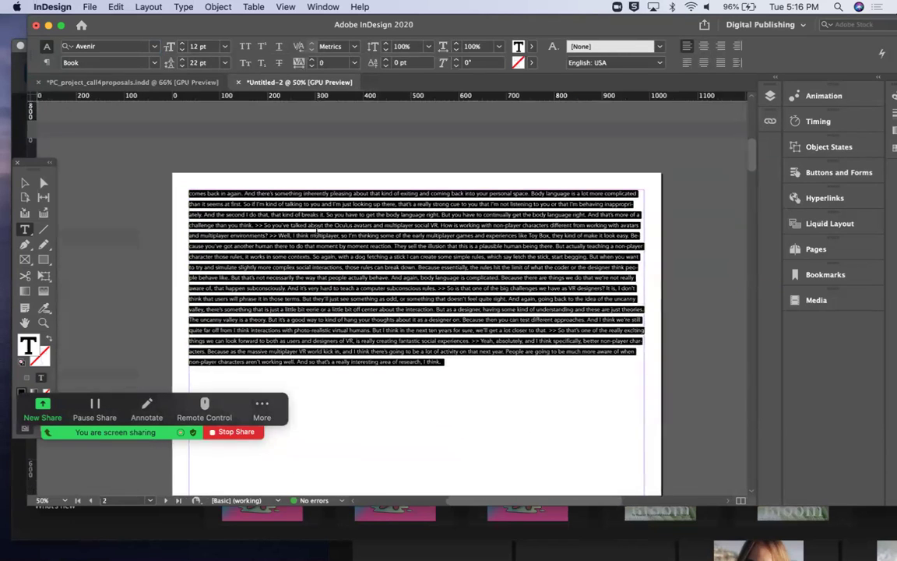
{"action": "scroll", "coordinate": [316, 232], "scroll_direction": "up", "scroll_amount": 5}
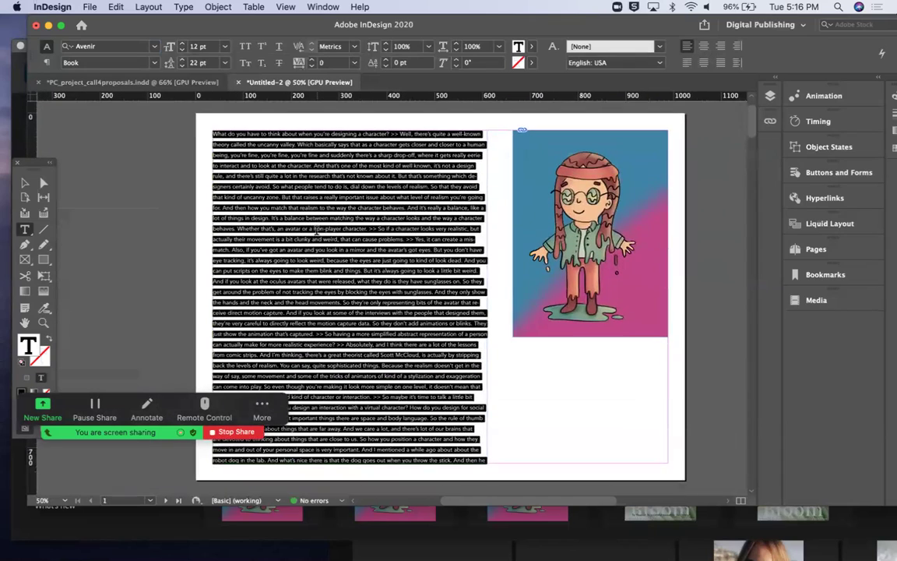
Step: Select the portrait frame, then Save As under the name 'test' as test.indd
{"action": "left_click", "coordinate": [42, 181]}
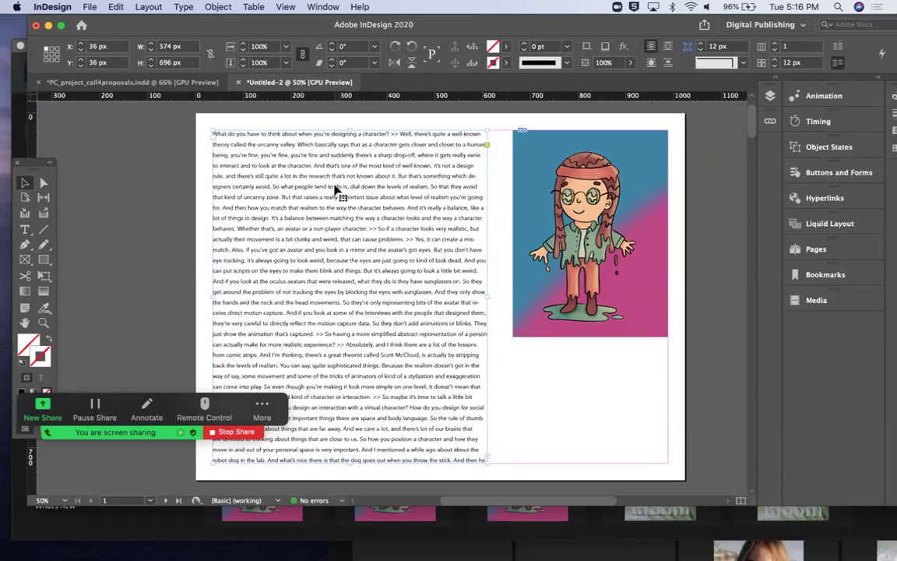
{"action": "left_click", "coordinate": [566, 207]}
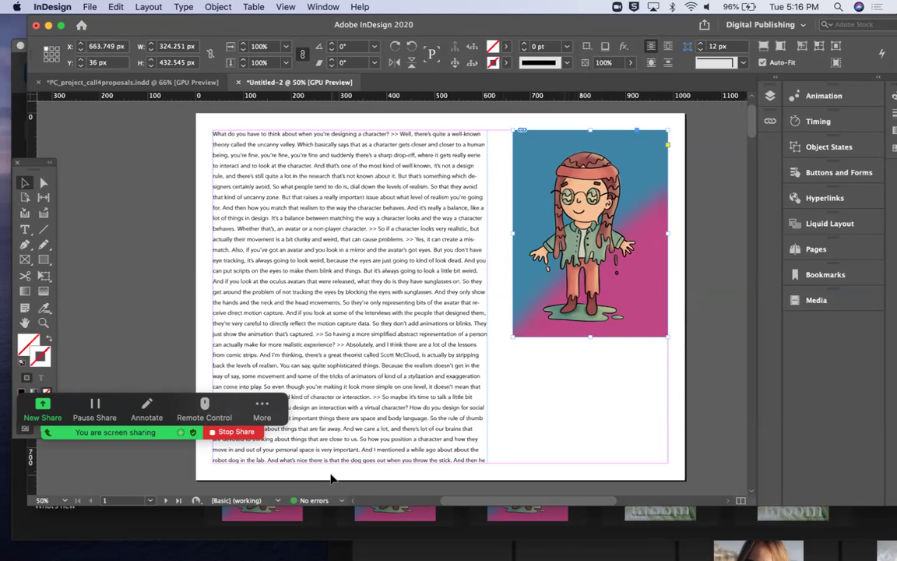
{"action": "left_click", "coordinate": [91, 8]}
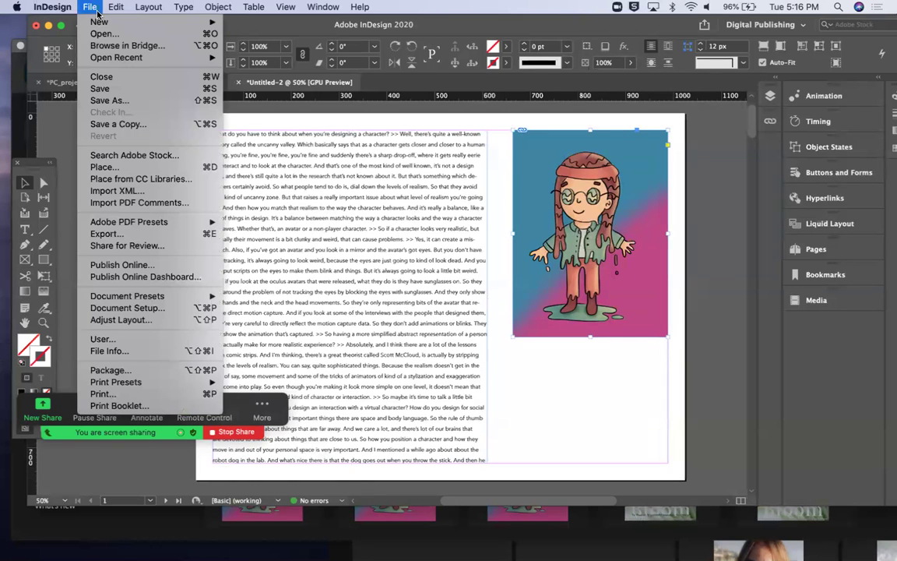
{"action": "left_click", "coordinate": [109, 104]}
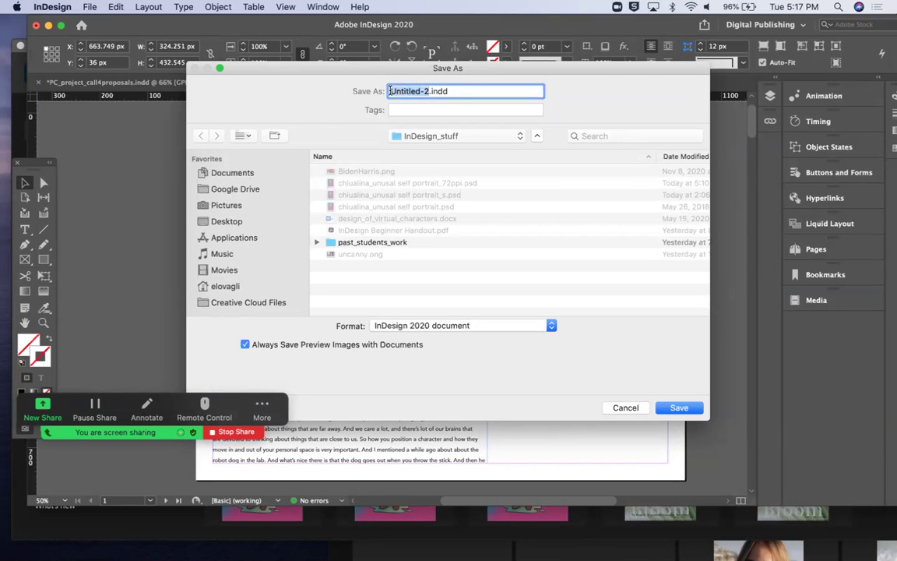
{"action": "type", "text": "test"}
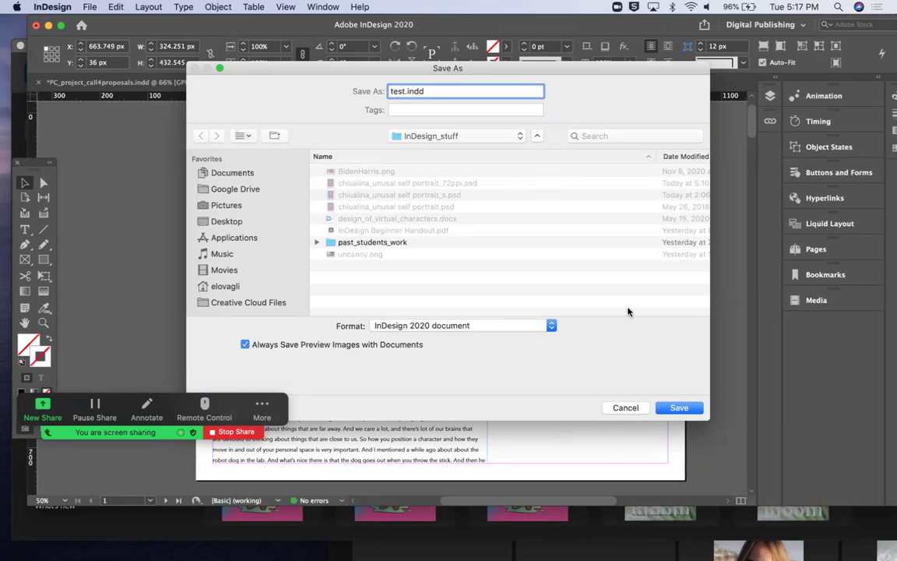
{"action": "left_click", "coordinate": [674, 409]}
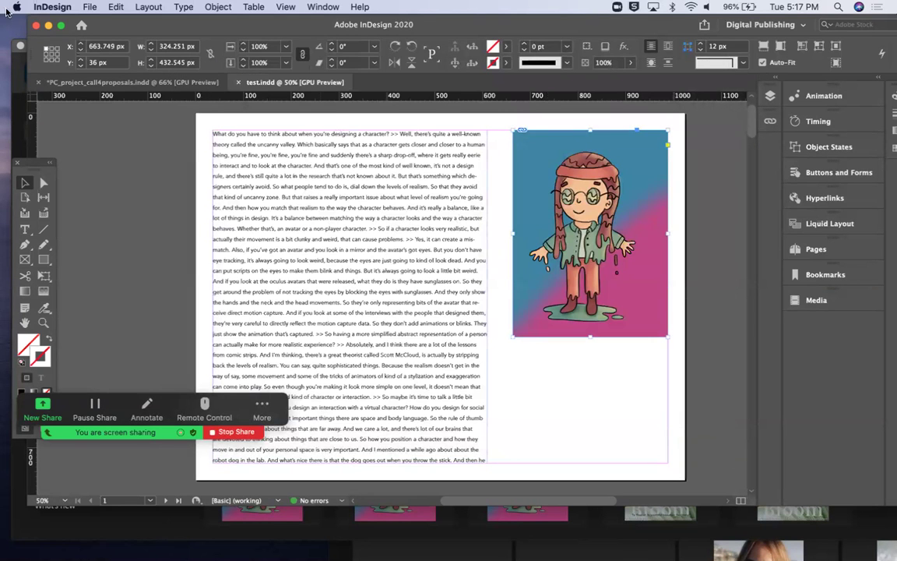
Step: Minimize InDesign and Photoshop, then select test.indd in Finder's InDesign_stuff folder
{"action": "left_click", "coordinate": [48, 25]}
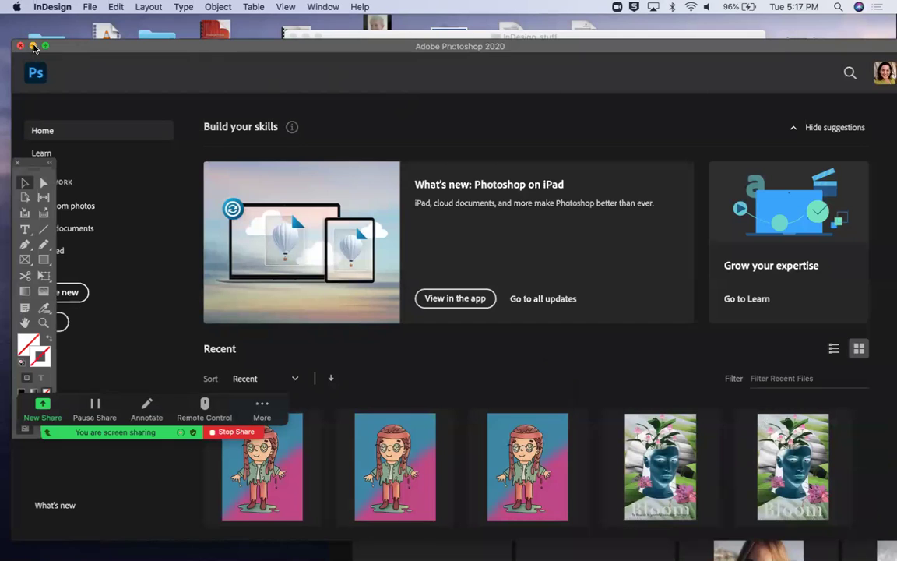
{"action": "left_click", "coordinate": [33, 45]}
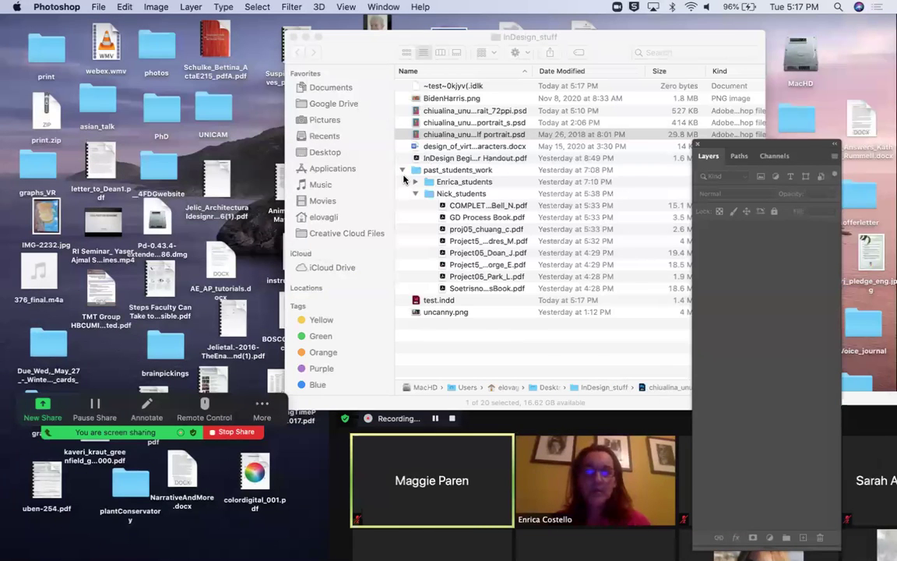
{"action": "left_click", "coordinate": [402, 170]}
{"action": "left_click", "coordinate": [424, 183]}
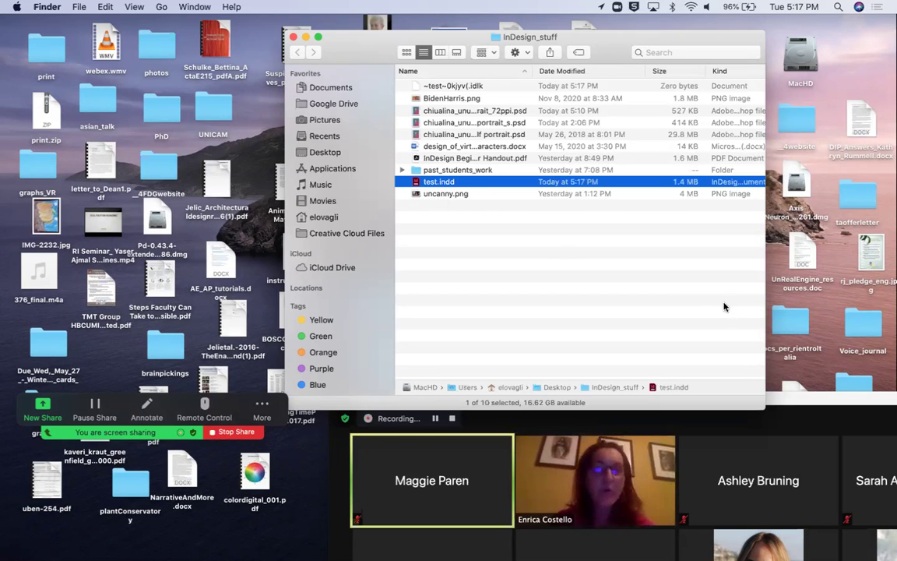
Step: Restore the test.indd layout and start File > Package
{"action": "mouse_move", "coordinate": [838, 549]}
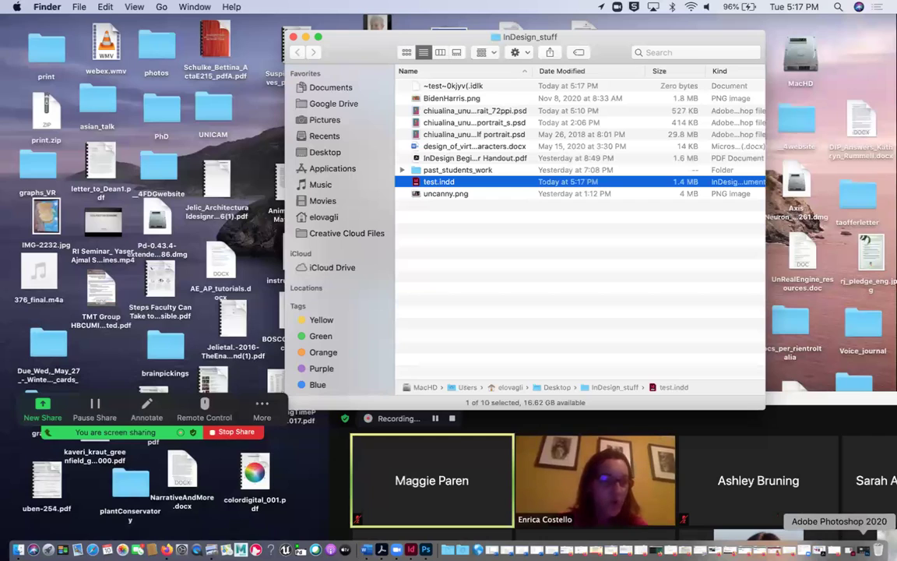
{"action": "left_click", "coordinate": [863, 550]}
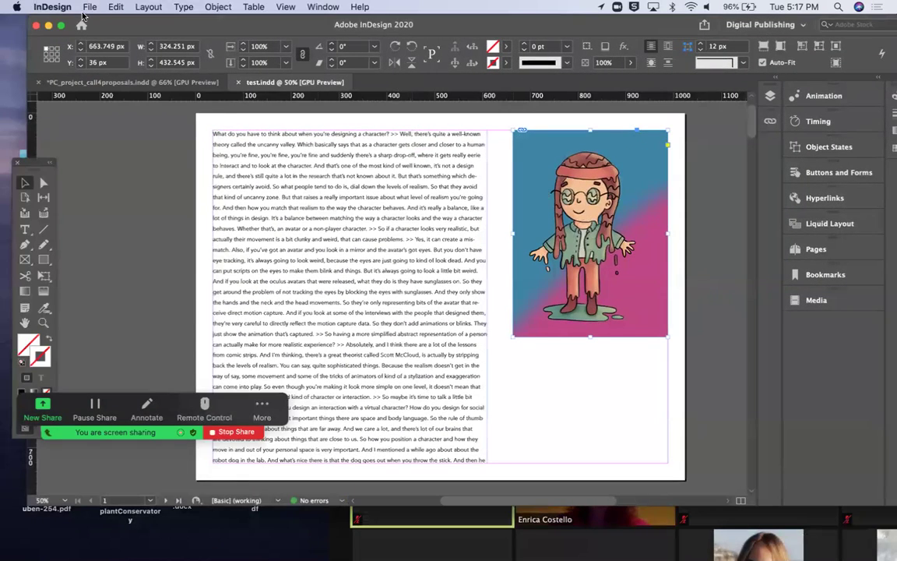
{"action": "left_click", "coordinate": [86, 9]}
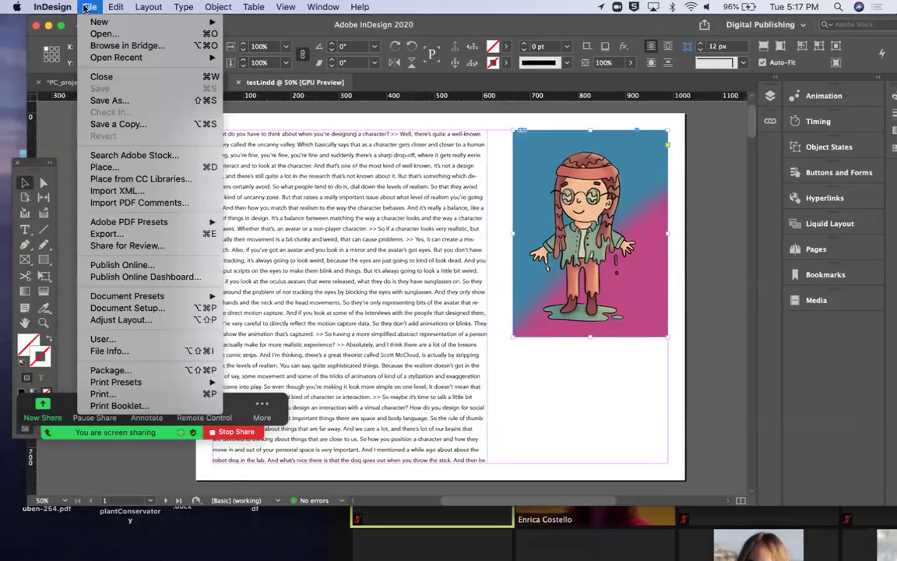
{"action": "left_click", "coordinate": [109, 370]}
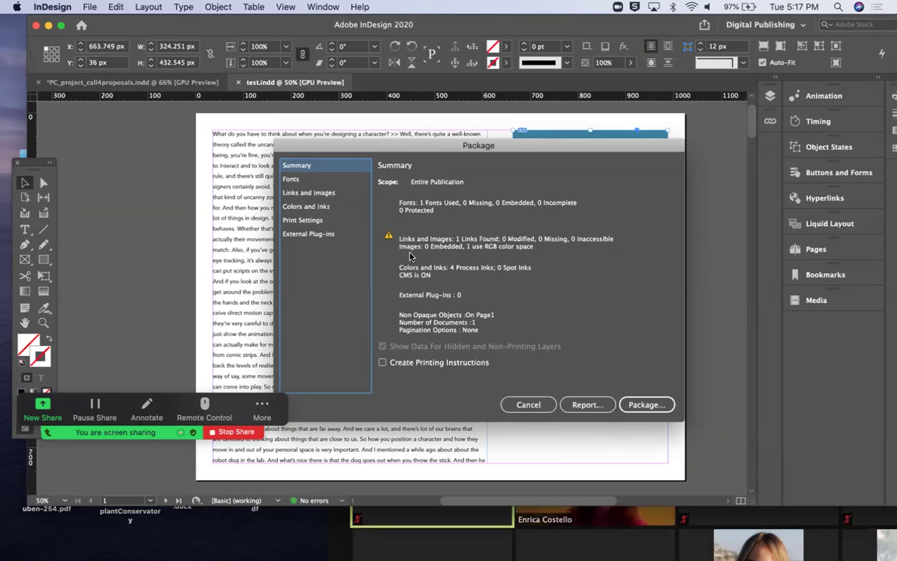
Step: Review the Fonts, Links and Images, Colors and Inks, and Print Settings pages, then continue from Summary
{"action": "left_click", "coordinate": [292, 180]}
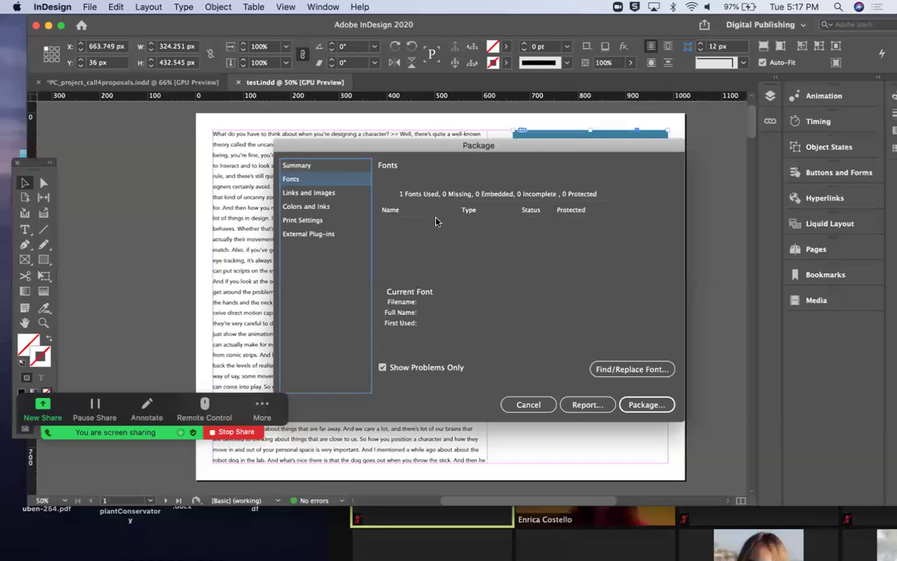
{"action": "left_click", "coordinate": [320, 195]}
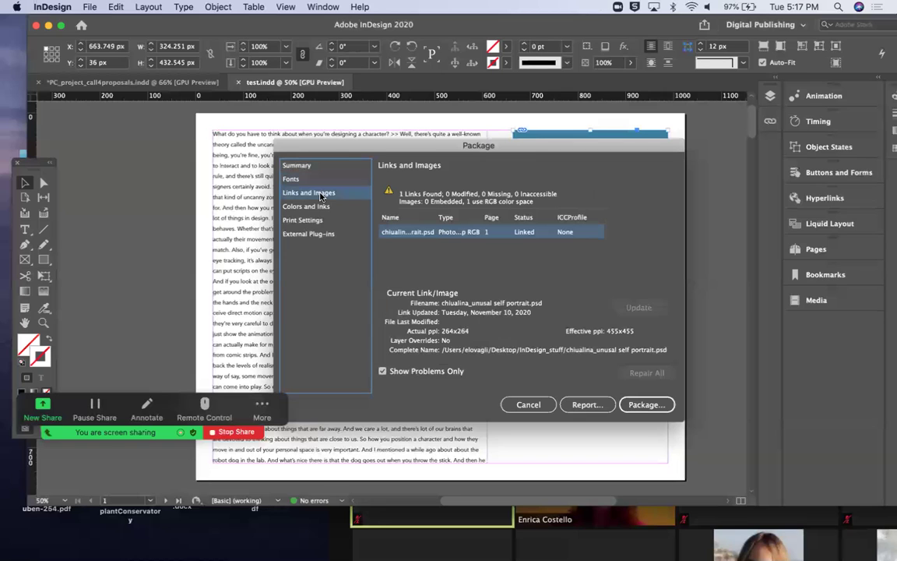
{"action": "left_click", "coordinate": [325, 207]}
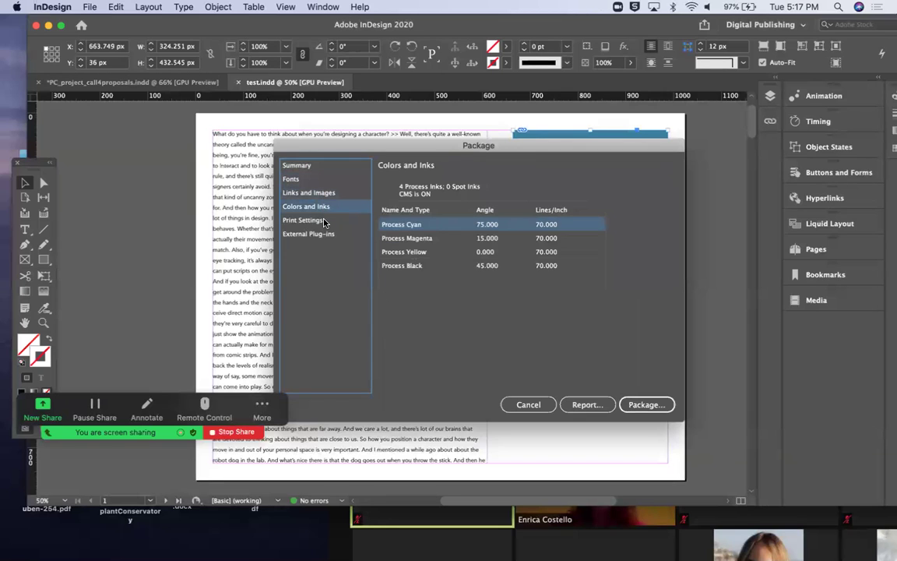
{"action": "left_click", "coordinate": [325, 222]}
{"action": "left_click", "coordinate": [296, 166]}
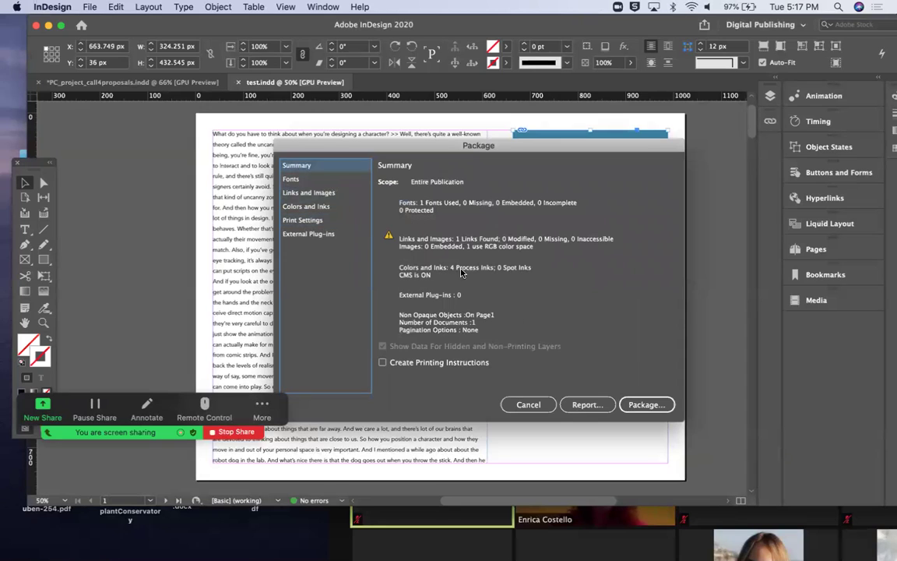
{"action": "left_click", "coordinate": [653, 406]}
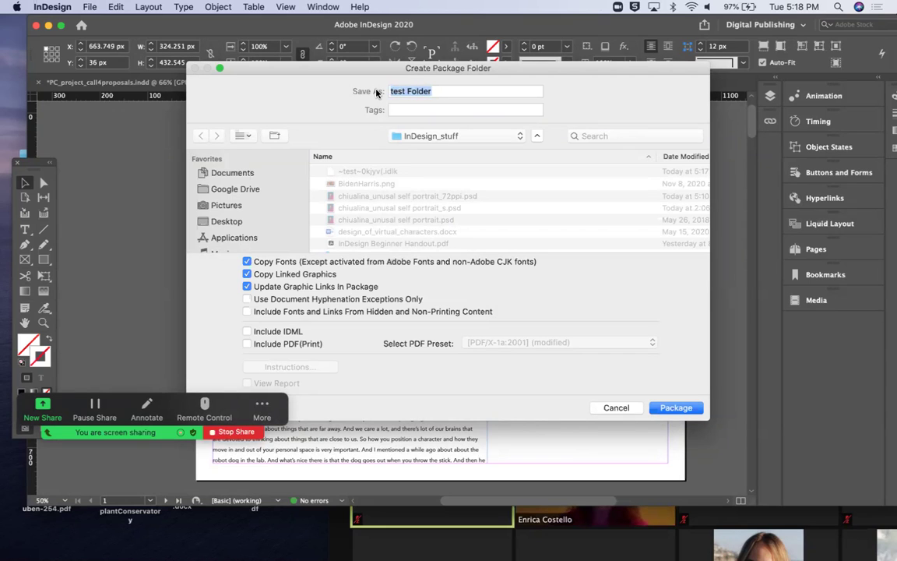
Step: Keep the package folder name as 'test Folder'
{"action": "left_click", "coordinate": [401, 91]}
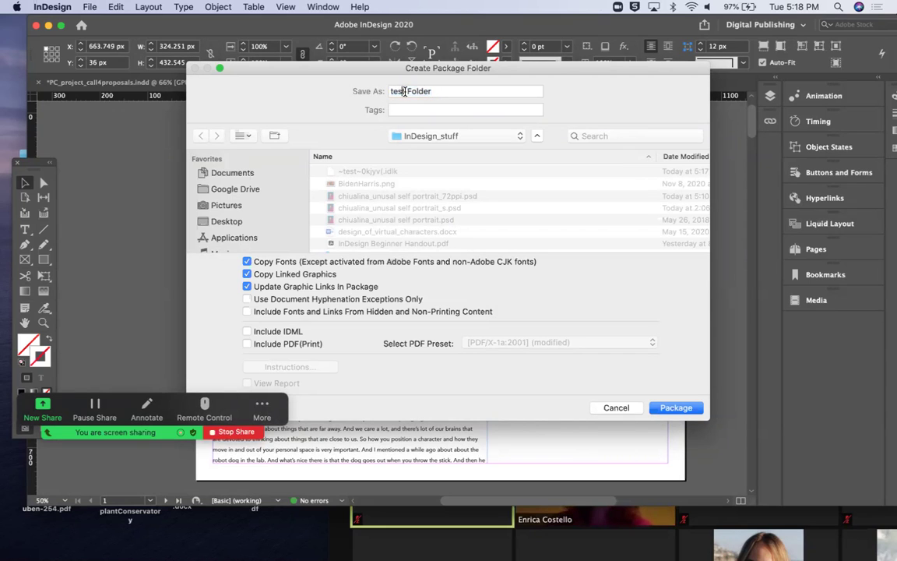
{"action": "double_click", "coordinate": [399, 91]}
{"action": "left_click", "coordinate": [432, 91]}
{"action": "left_click_drag", "start_coordinate": [433, 91], "coordinate": [408, 92]}
{"action": "left_click", "coordinate": [402, 91]}
Step: Leave Include PDF (Print) unchecked, create the package, and accept the font-copying warning
{"action": "left_click", "coordinate": [247, 345]}
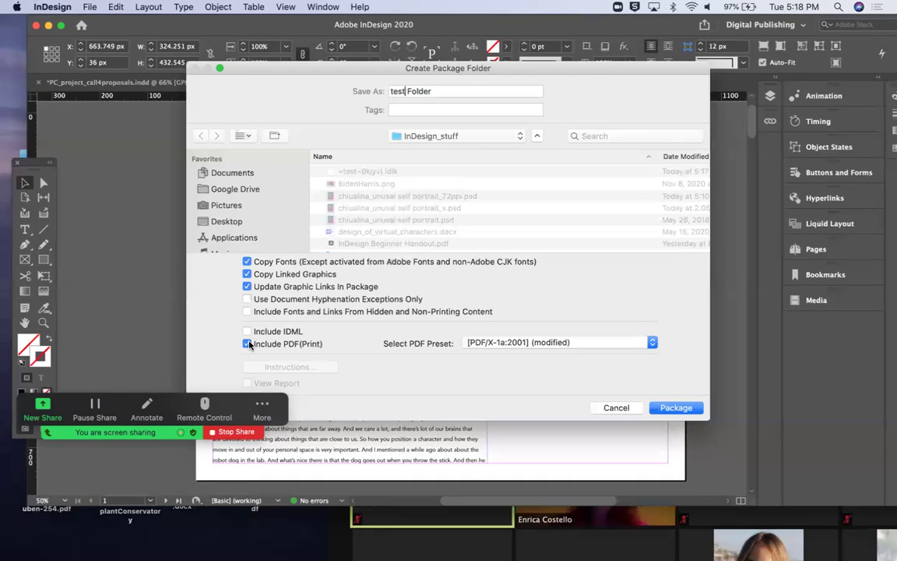
{"action": "left_click", "coordinate": [248, 345]}
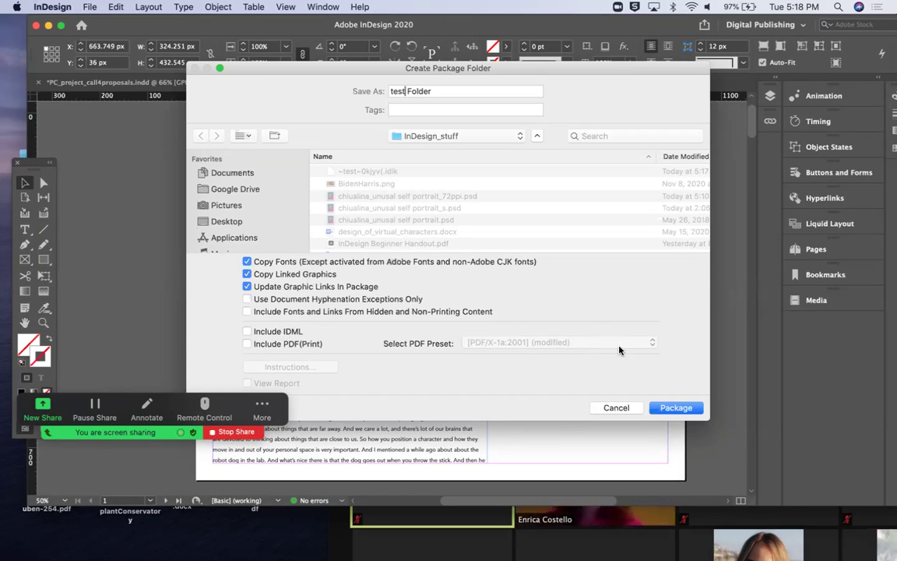
{"action": "left_click", "coordinate": [663, 407]}
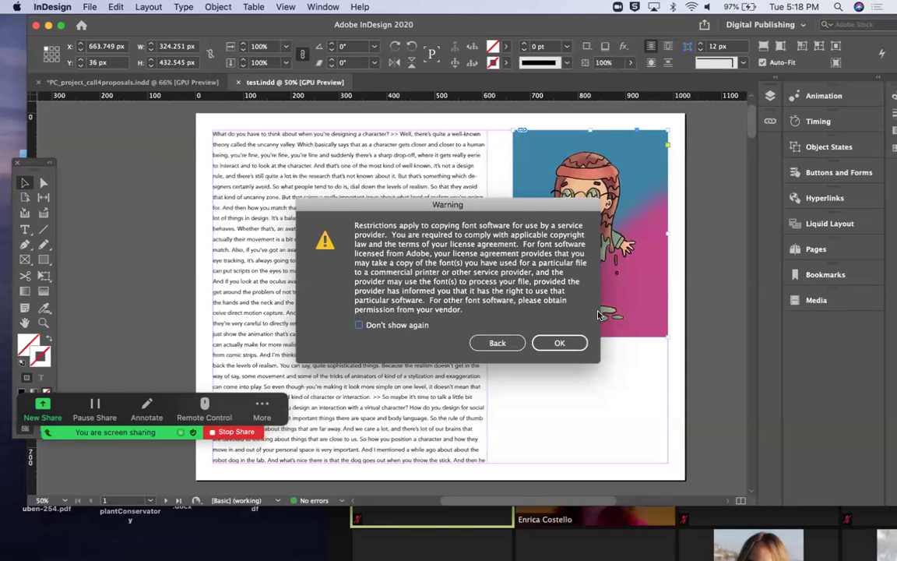
{"action": "left_click", "coordinate": [559, 344]}
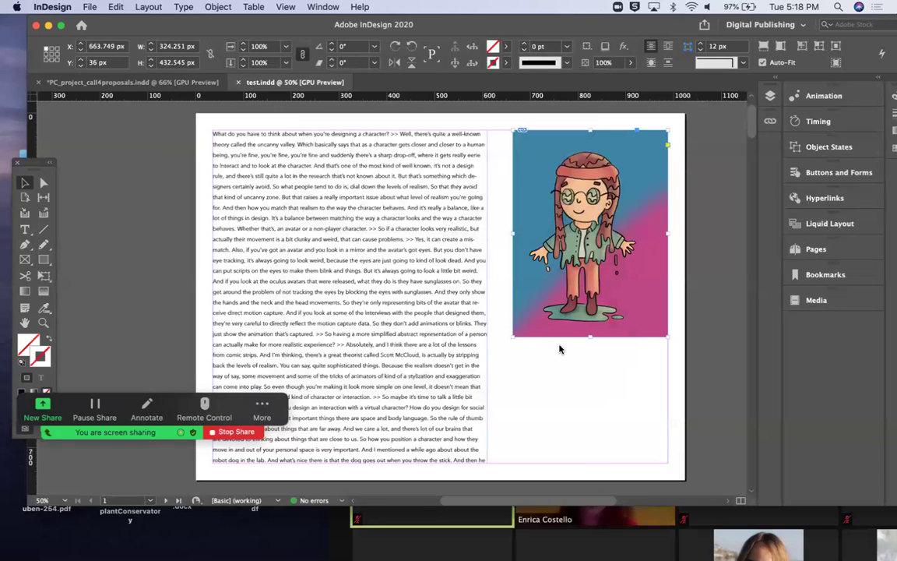
Step: Switch to Finder, expand test Folder and select the packaged test.indd
{"action": "left_click", "coordinate": [49, 26]}
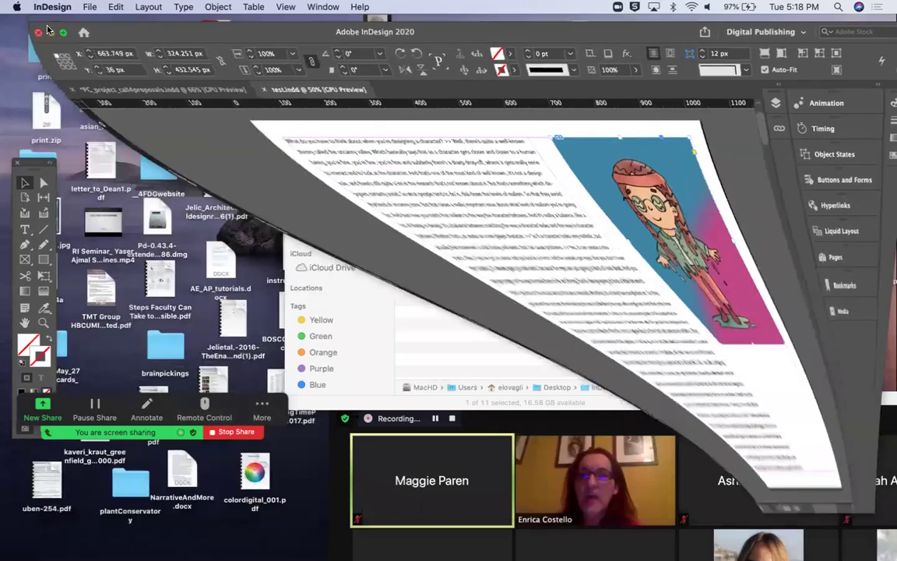
{"action": "left_click", "coordinate": [426, 194]}
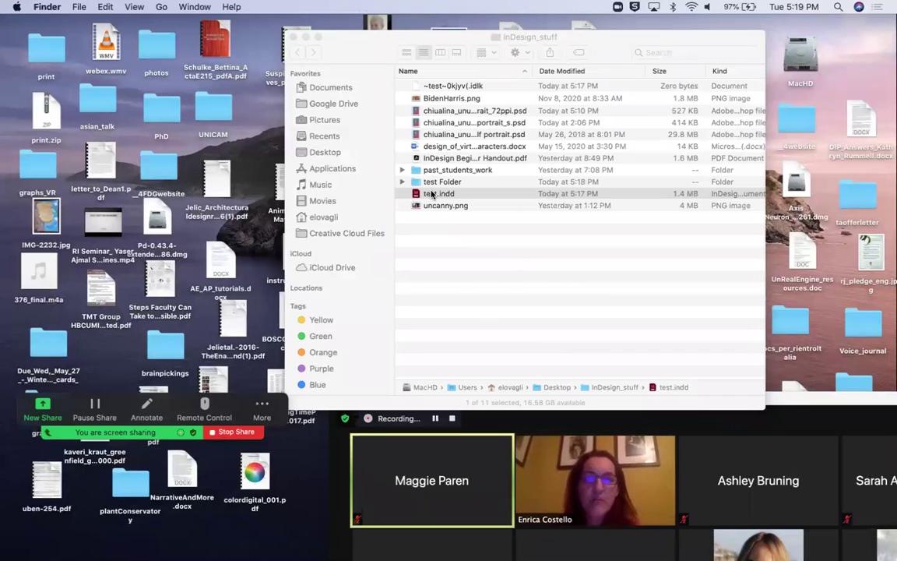
{"action": "key", "text": "Escape"}
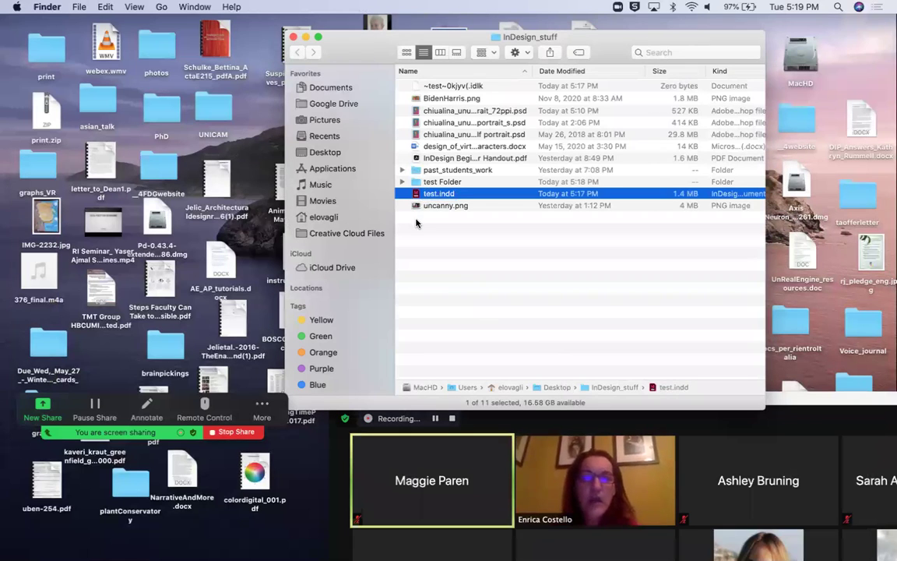
{"action": "left_click", "coordinate": [414, 183]}
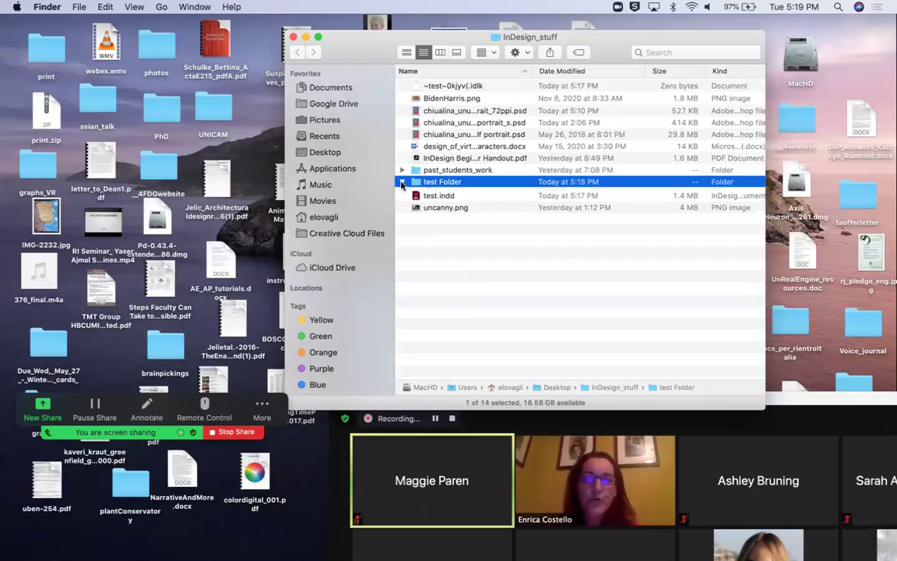
{"action": "left_click", "coordinate": [402, 181]}
{"action": "left_click", "coordinate": [441, 219]}
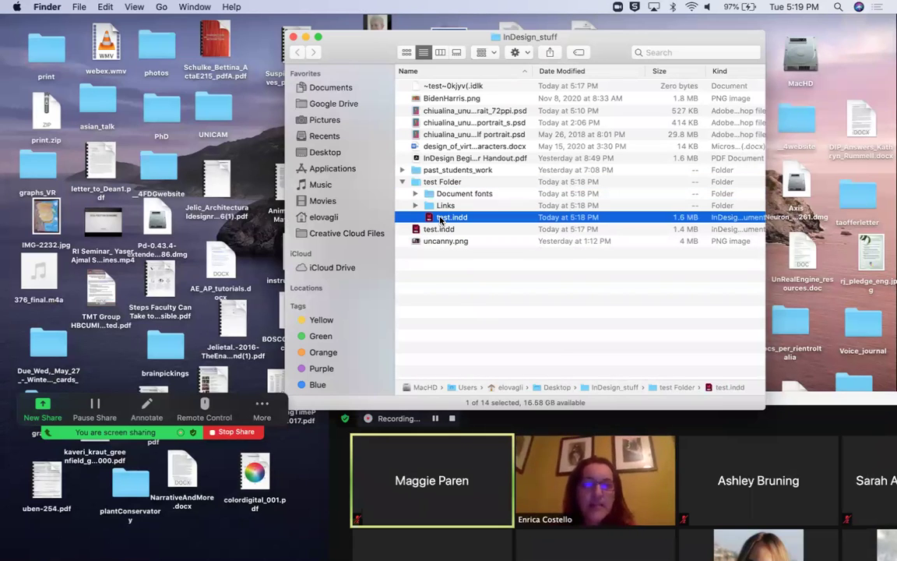
Step: Inspect the Links and Document fonts folders, reselect test.indd, and move the Zoom window aside
{"action": "left_click", "coordinate": [414, 205]}
{"action": "left_click", "coordinate": [415, 205]}
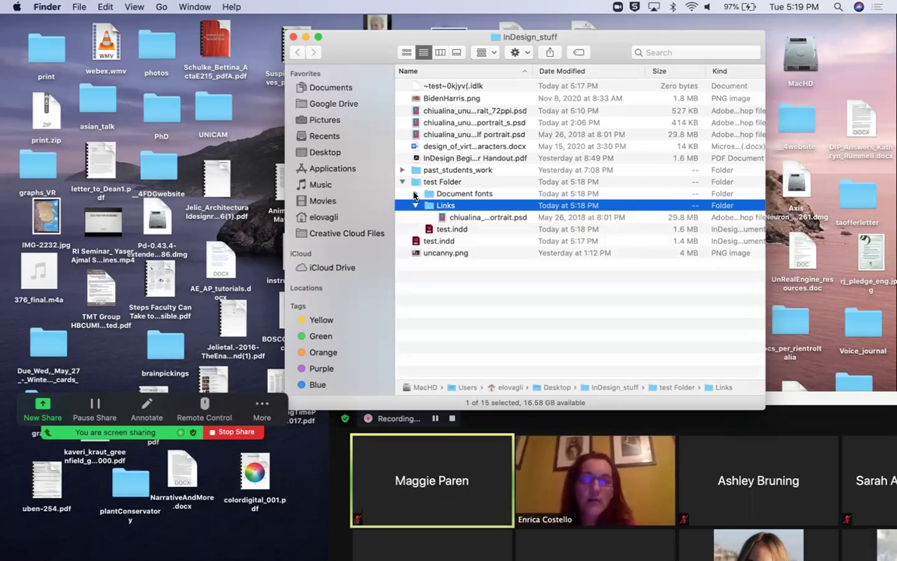
{"action": "left_click", "coordinate": [415, 194]}
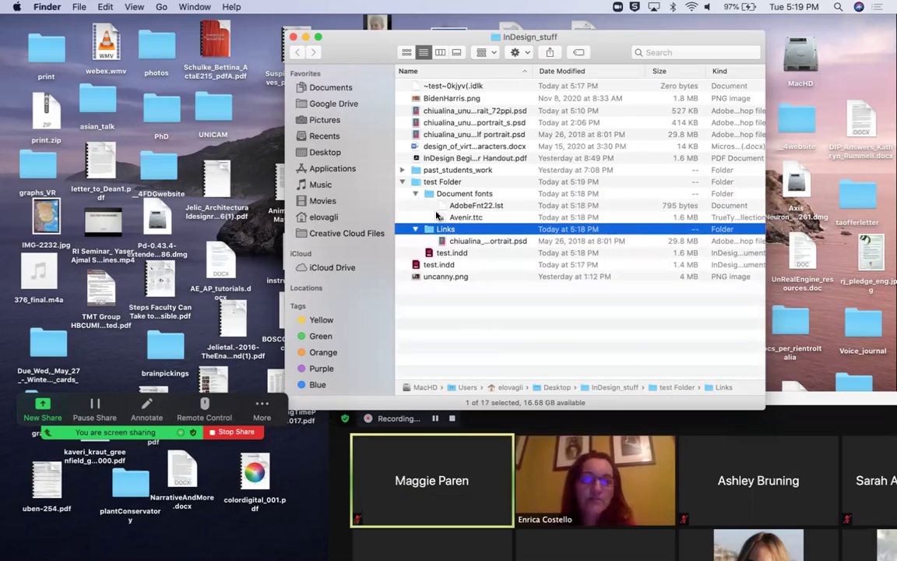
{"action": "left_click", "coordinate": [415, 194]}
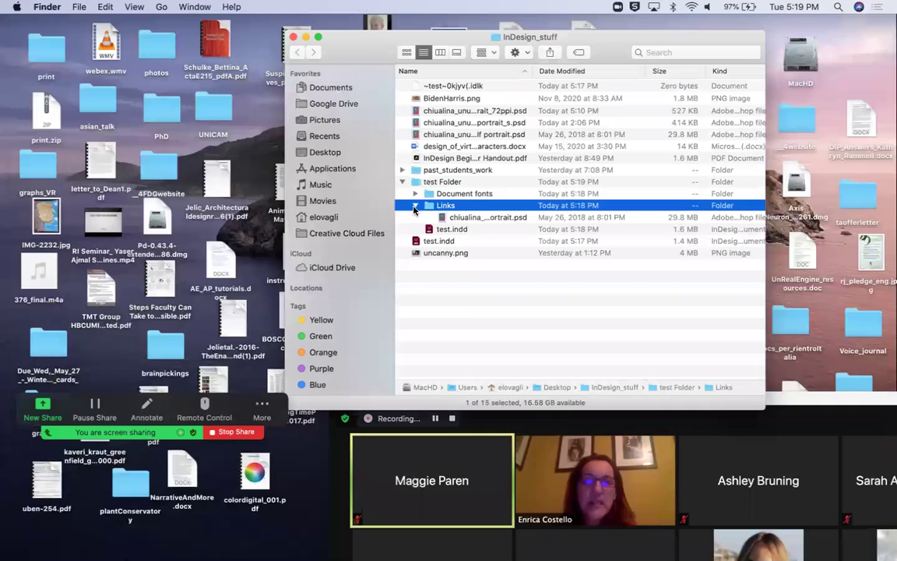
{"action": "left_click", "coordinate": [415, 205]}
{"action": "left_click", "coordinate": [418, 182]}
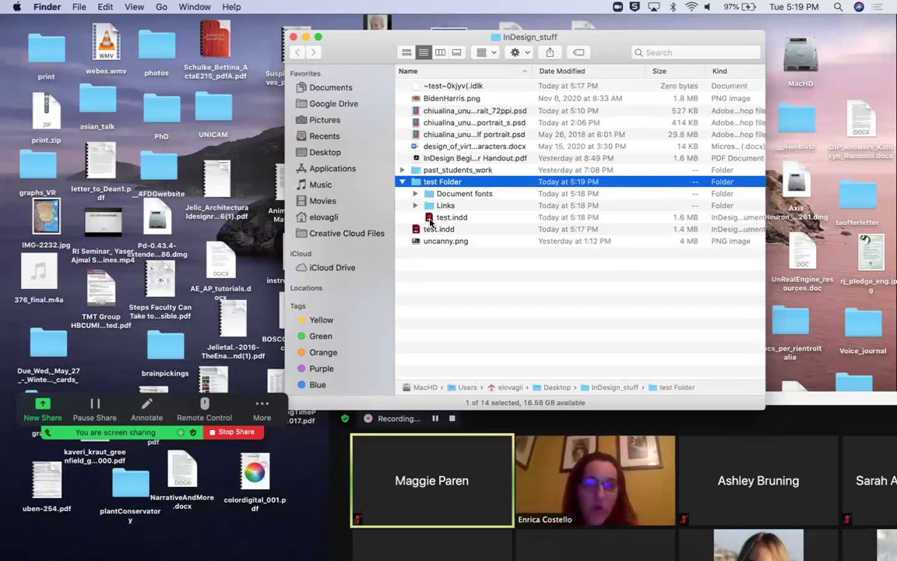
{"action": "left_click", "coordinate": [429, 222]}
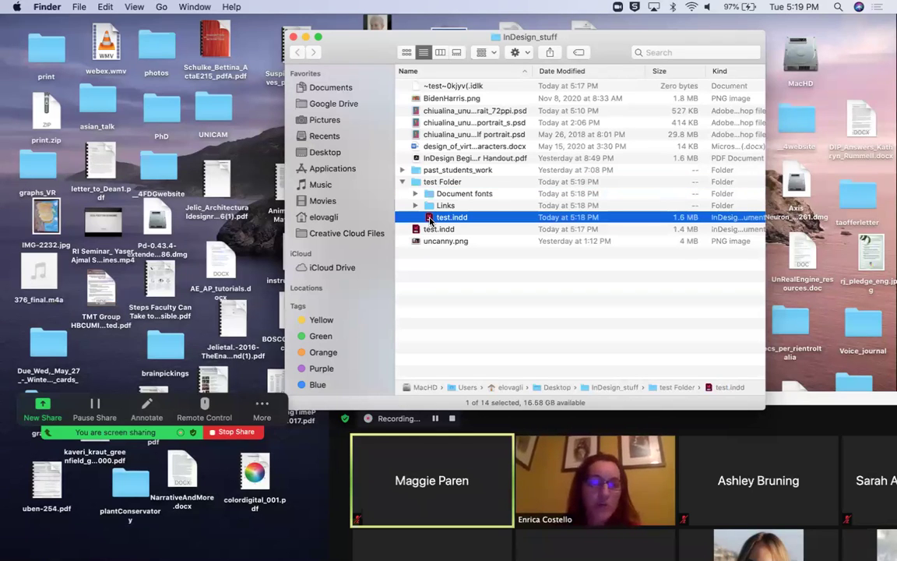
{"action": "left_click_drag", "start_coordinate": [687, 410], "coordinate": [557, 26]}
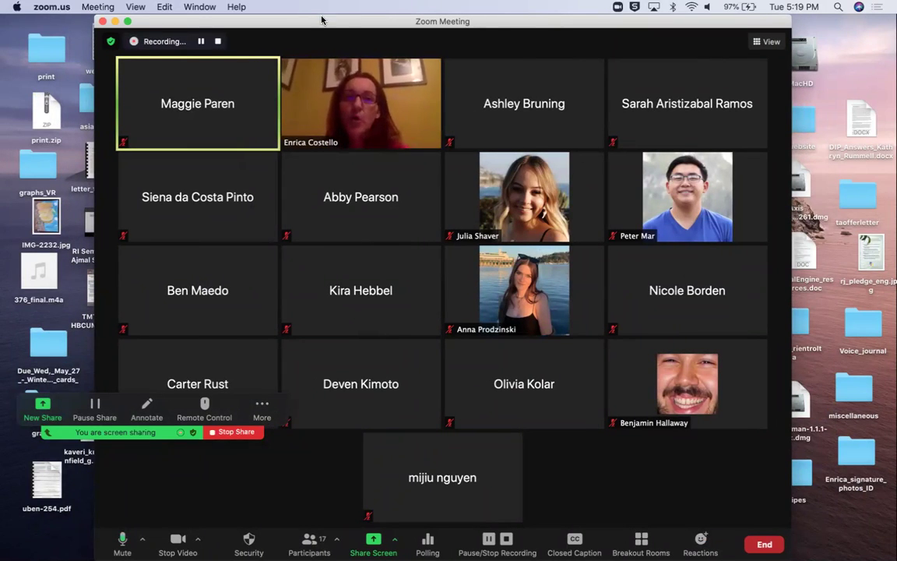
{"action": "left_click_drag", "start_coordinate": [322, 21], "coordinate": [548, 390]}
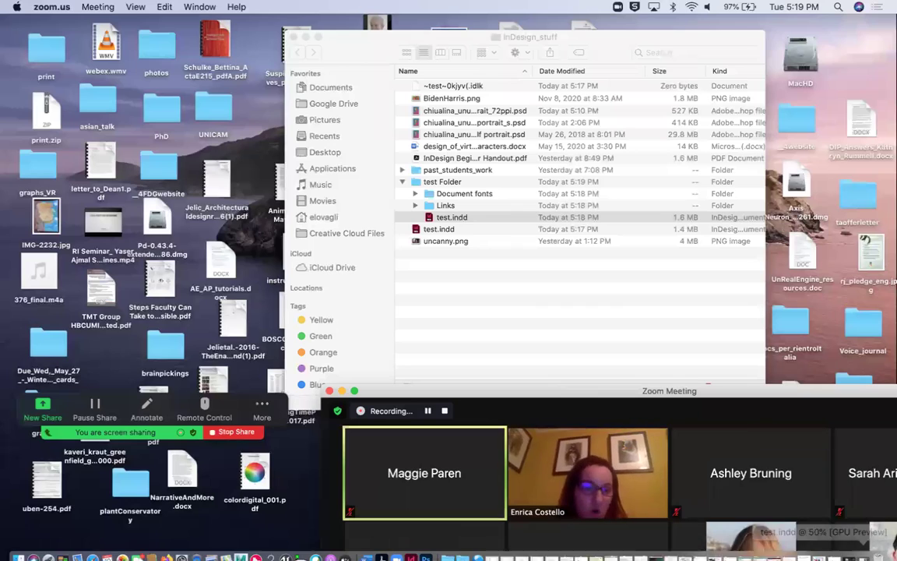
Step: Restore the layout and start an export with Format set to Adobe PDF (Print)
{"action": "left_click", "coordinate": [843, 550]}
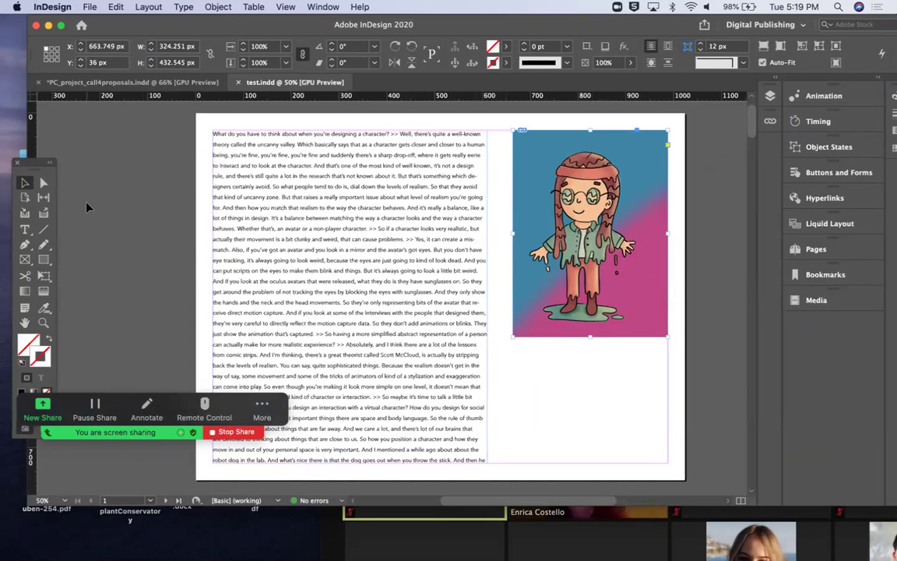
{"action": "left_click", "coordinate": [87, 7]}
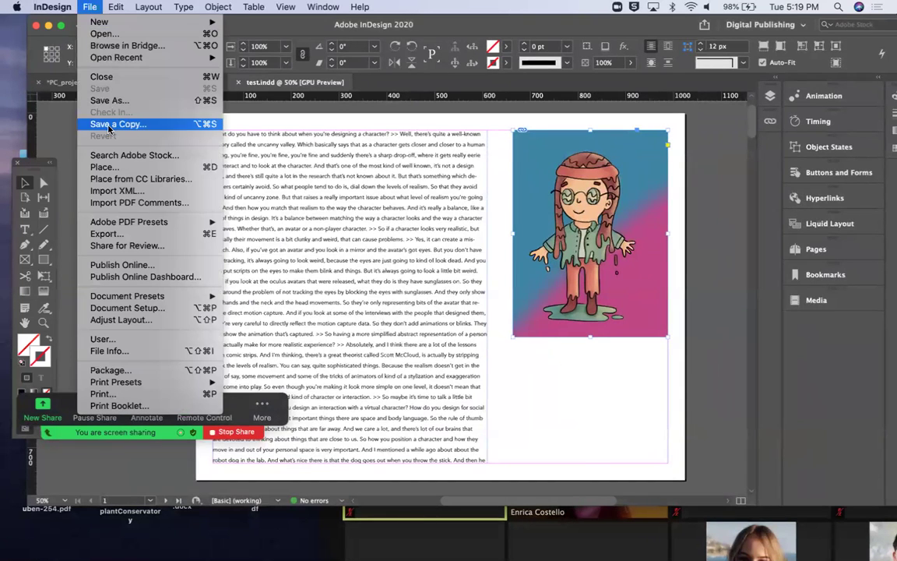
{"action": "left_click", "coordinate": [138, 235]}
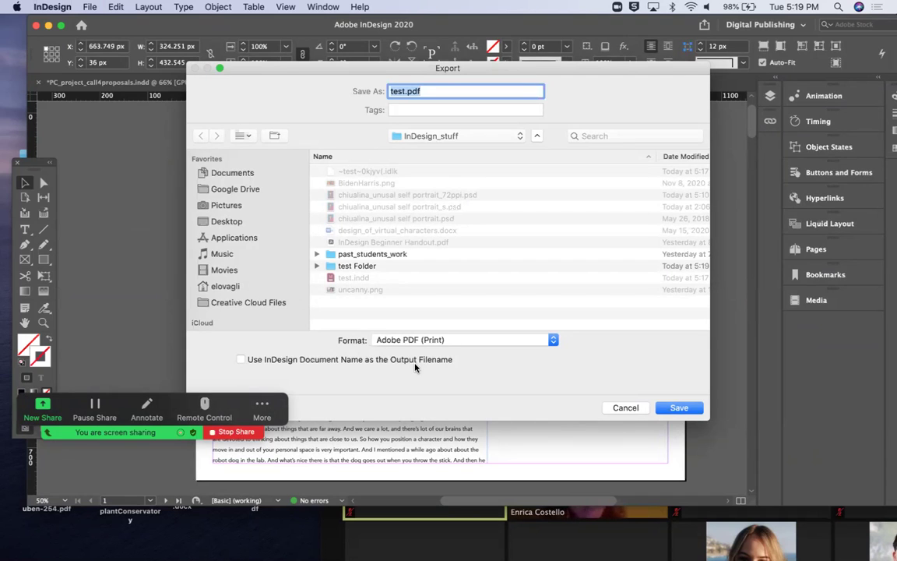
{"action": "left_click", "coordinate": [426, 340]}
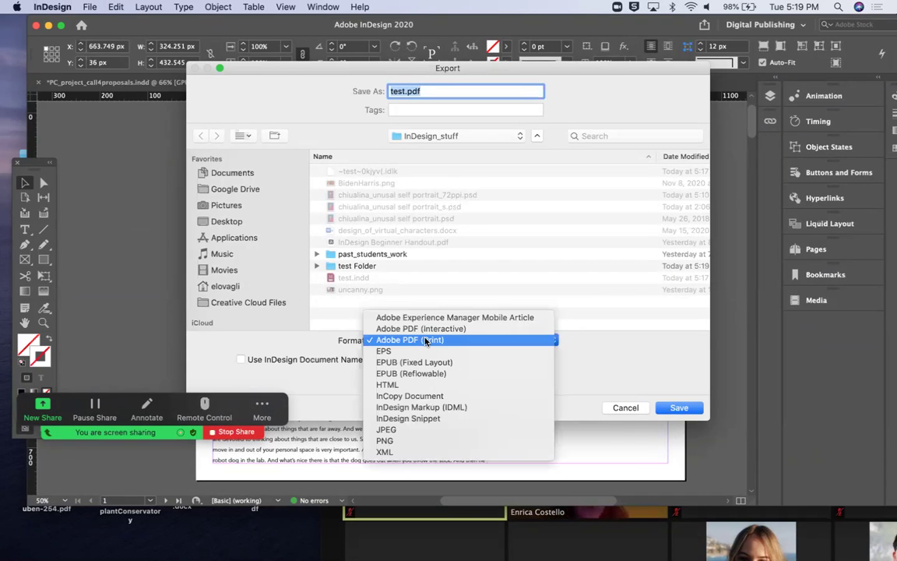
{"action": "left_click", "coordinate": [424, 340]}
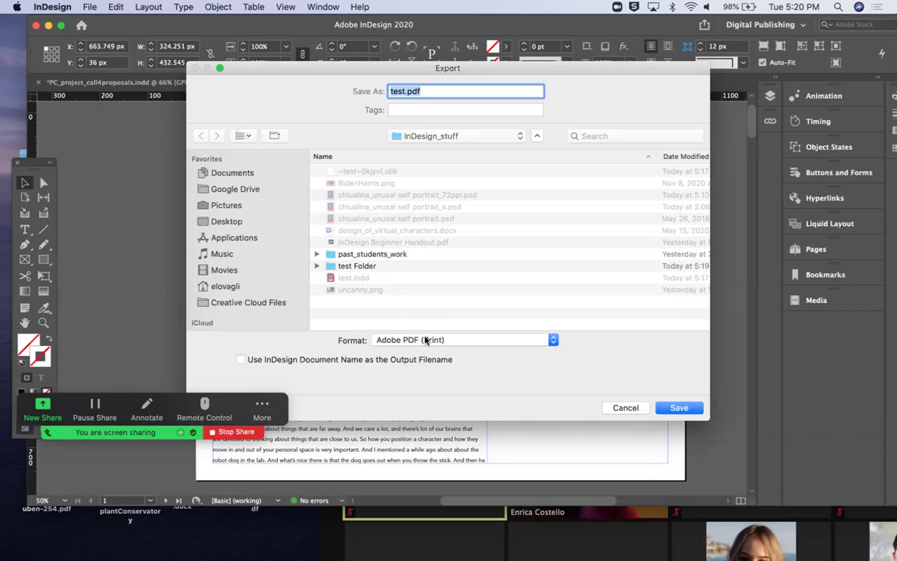
{"action": "left_click", "coordinate": [426, 340]}
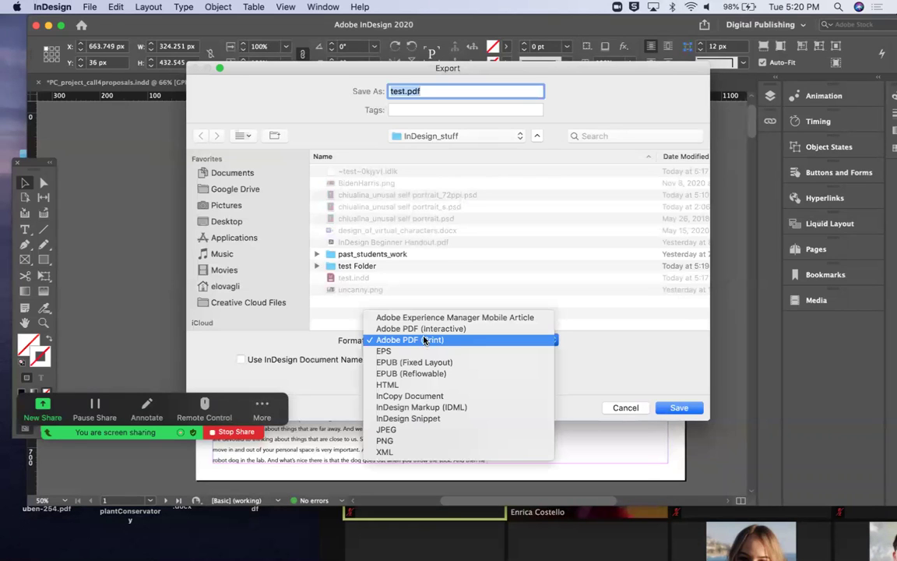
{"action": "left_click", "coordinate": [425, 330]}
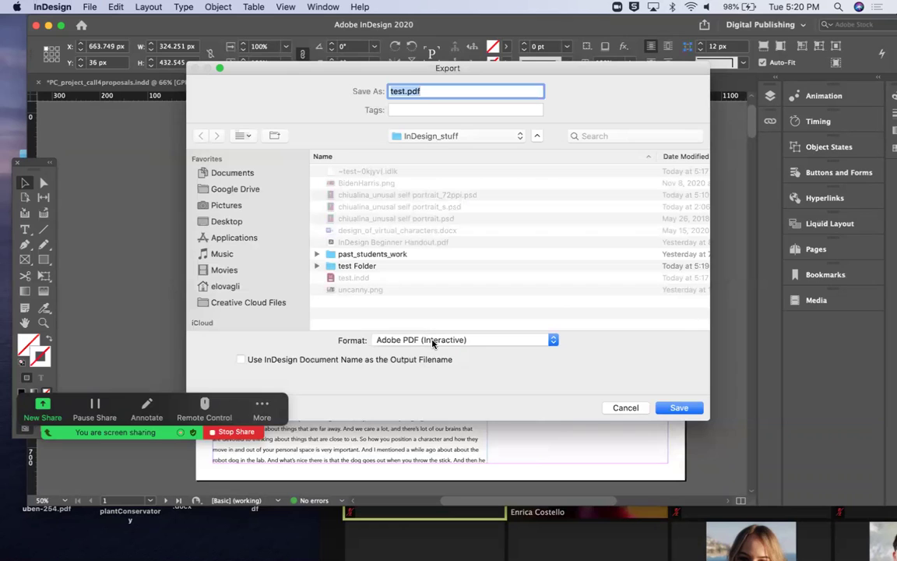
{"action": "left_click", "coordinate": [434, 341]}
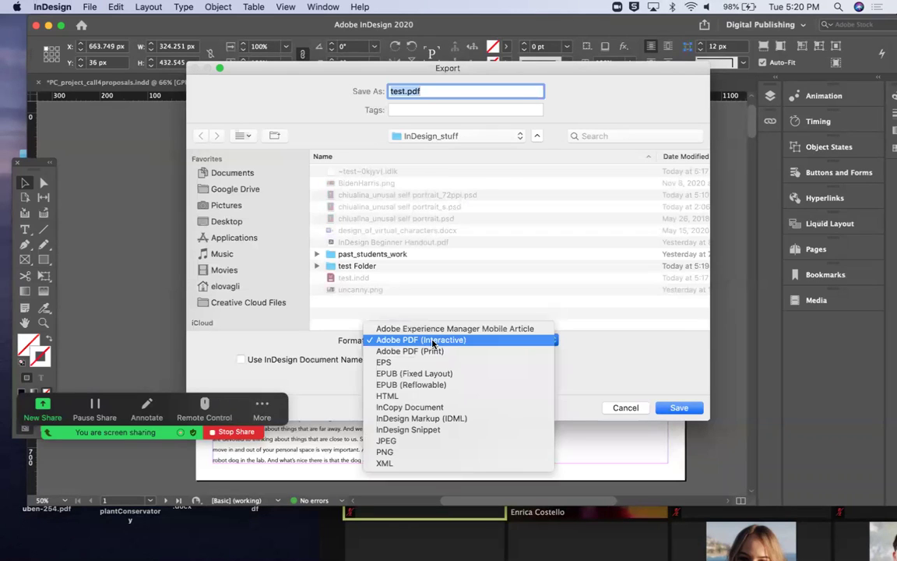
{"action": "left_click", "coordinate": [433, 351]}
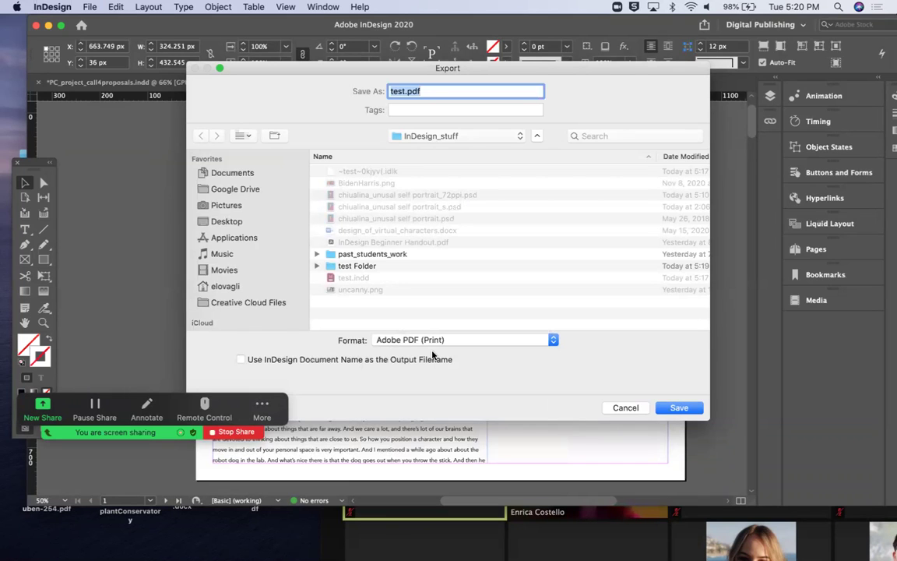
Step: Save as layout_CoverPage_optA.pdf in test Folder, export, and accept the colour-space warning
{"action": "left_click", "coordinate": [402, 91]}
{"action": "double_click", "coordinate": [402, 91]}
{"action": "type", "text": "layout"}
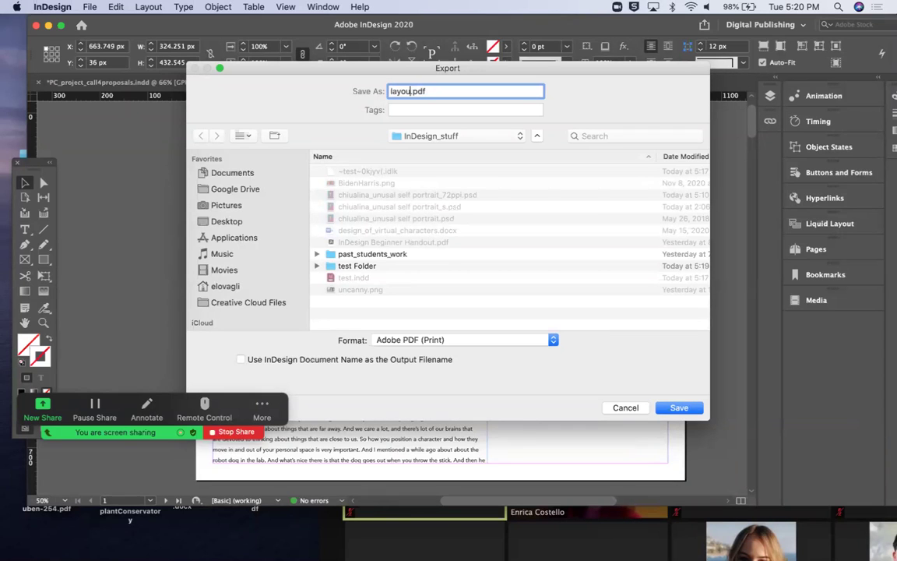
{"action": "type", "text": "_"}
{"action": "type", "text": "Co"}
{"action": "type", "text": "verP"}
{"action": "type", "text": "age_"}
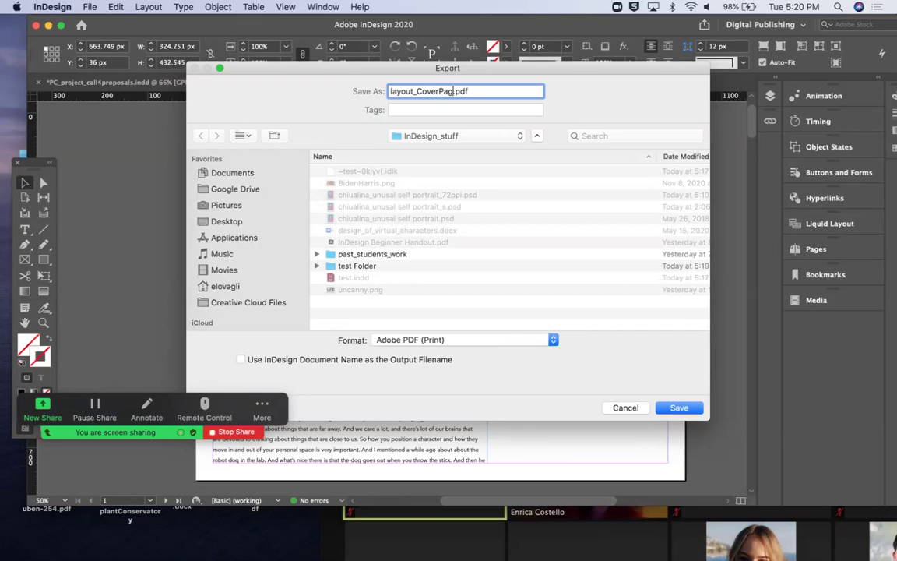
{"action": "type", "text": "optA"}
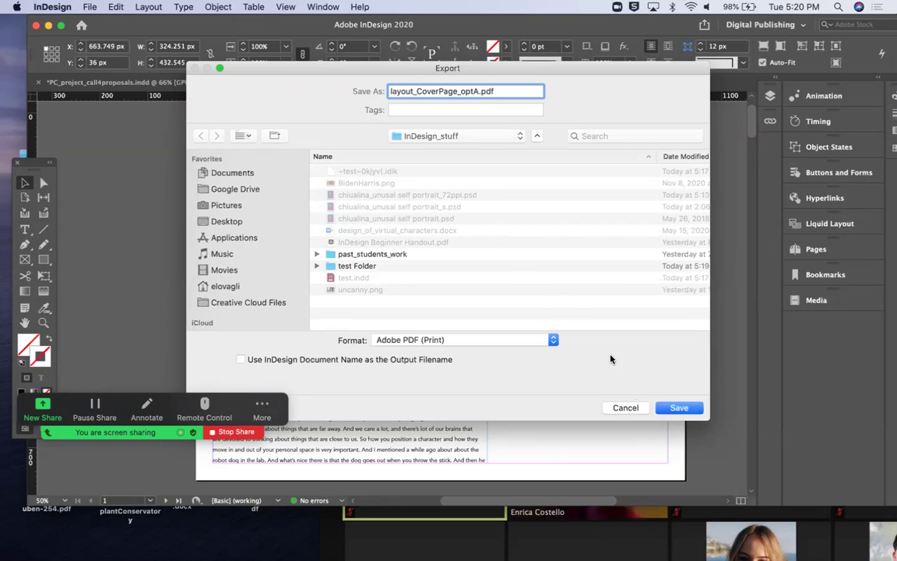
{"action": "double_click", "coordinate": [330, 267]}
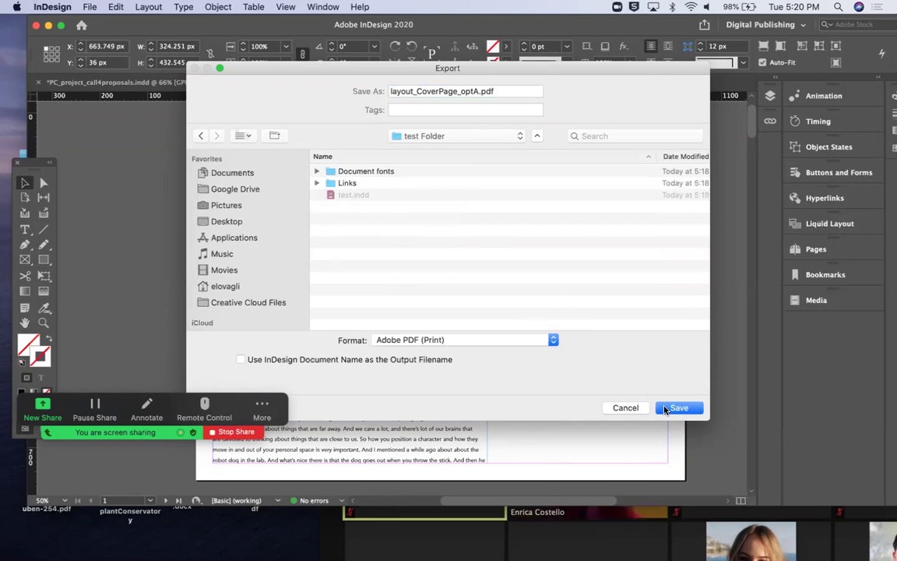
{"action": "left_click", "coordinate": [665, 408]}
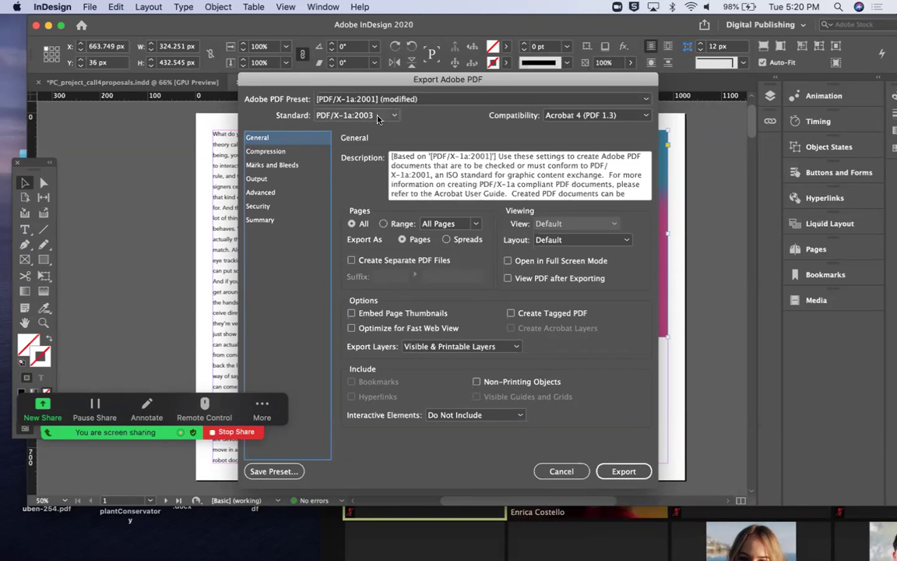
{"action": "left_click", "coordinate": [615, 469]}
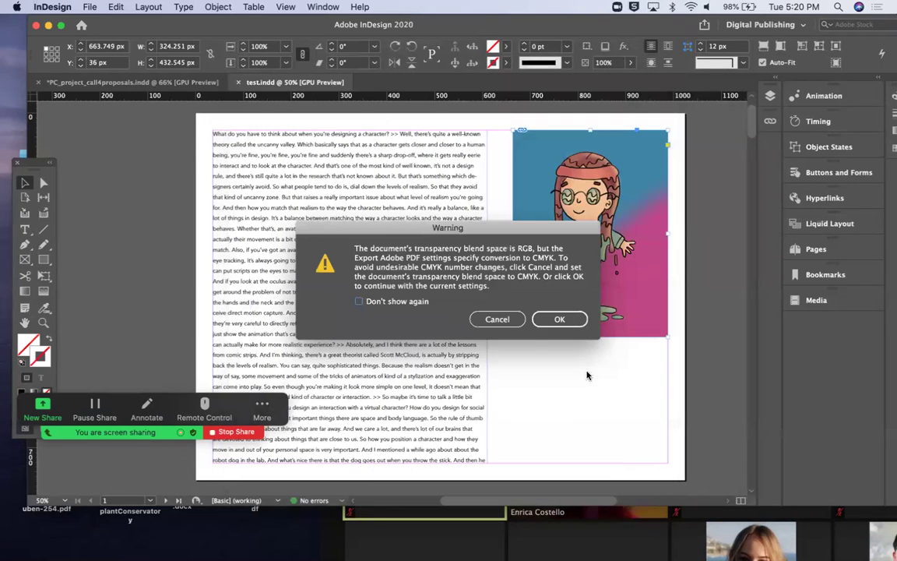
{"action": "left_click", "coordinate": [562, 319]}
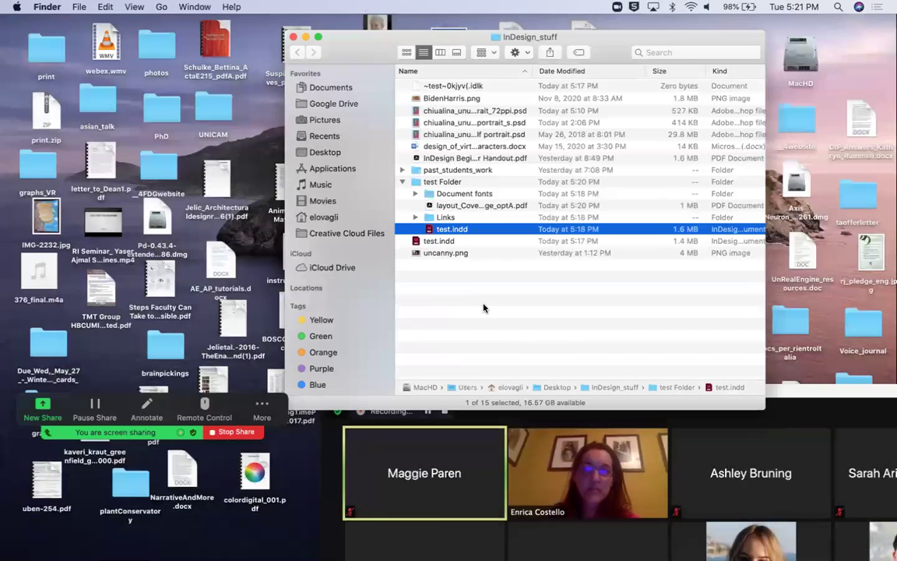
{"action": "double_click", "coordinate": [428, 207]}
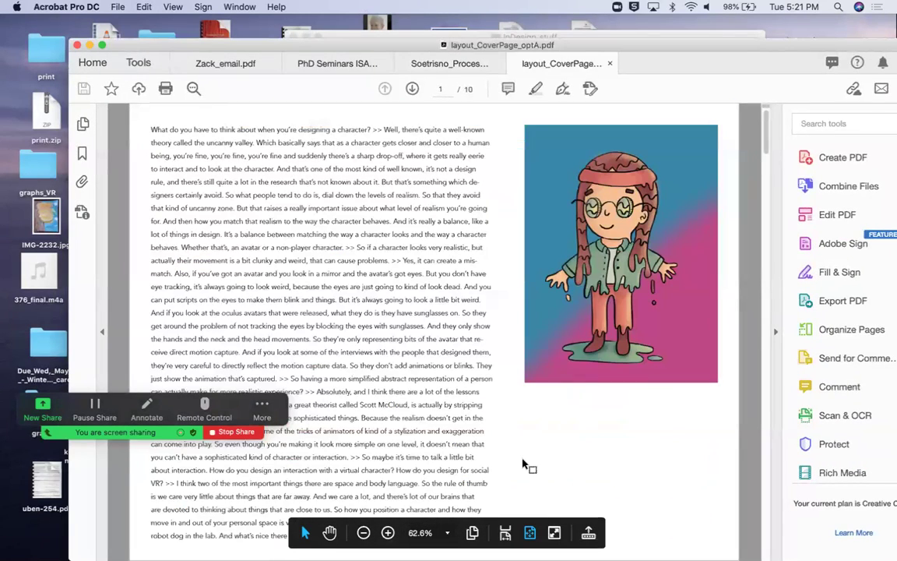
{"action": "scroll", "coordinate": [518, 414], "scroll_direction": "down", "scroll_amount": 5}
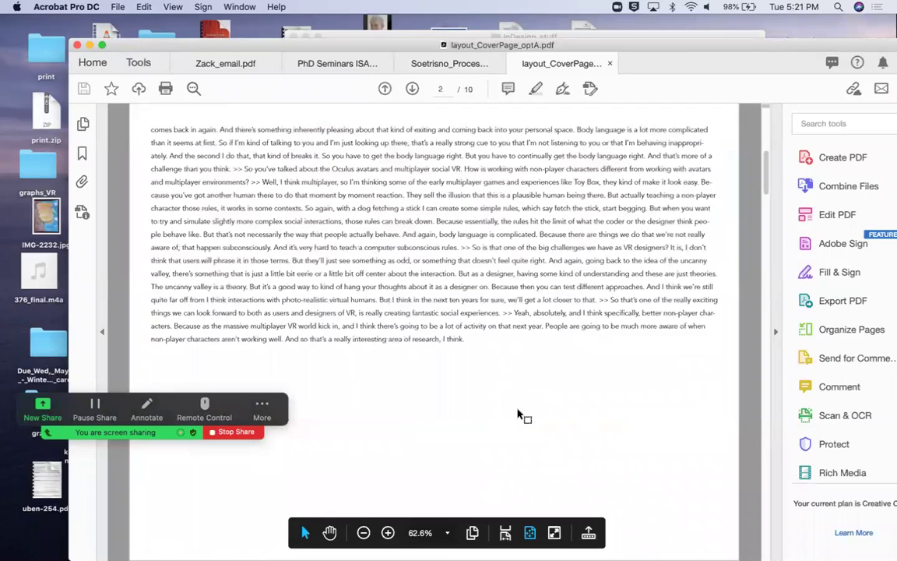
{"action": "scroll", "coordinate": [518, 414], "scroll_direction": "up", "scroll_amount": 5}
{"action": "left_click", "coordinate": [609, 65]}
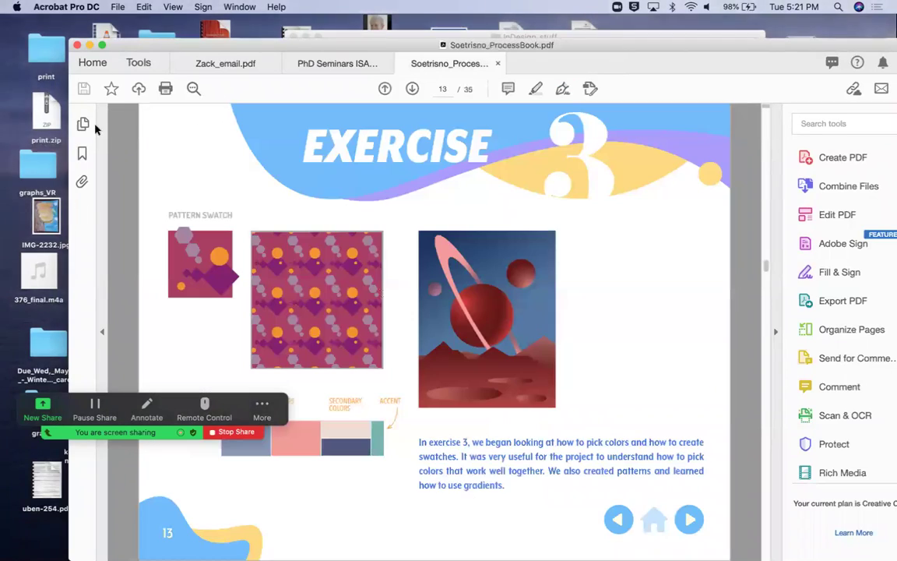
{"action": "left_click", "coordinate": [89, 45]}
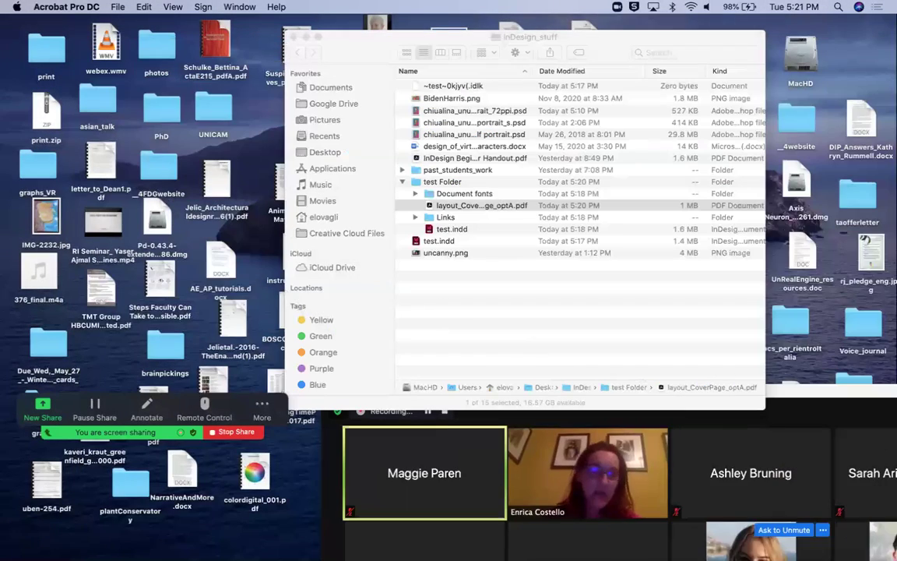
{"action": "left_click_drag", "start_coordinate": [788, 396], "coordinate": [705, 471]}
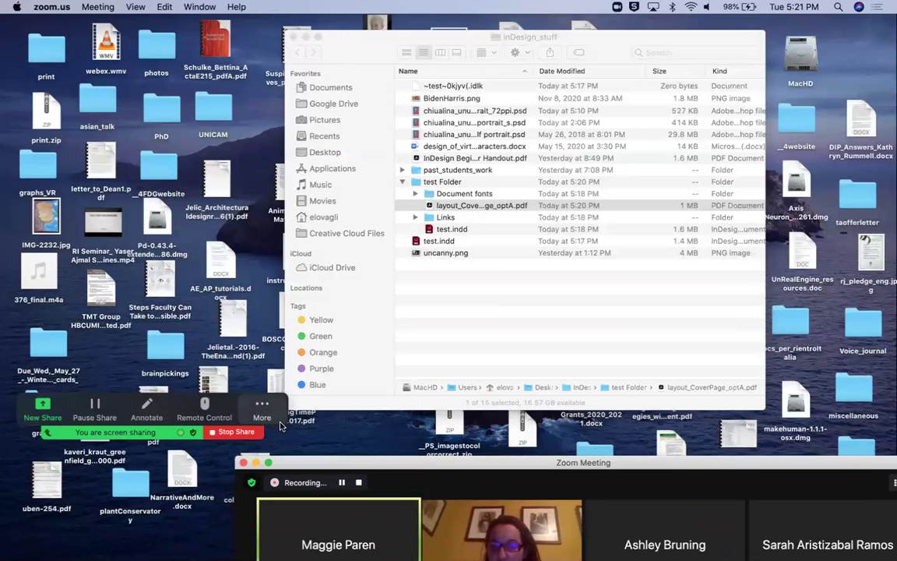